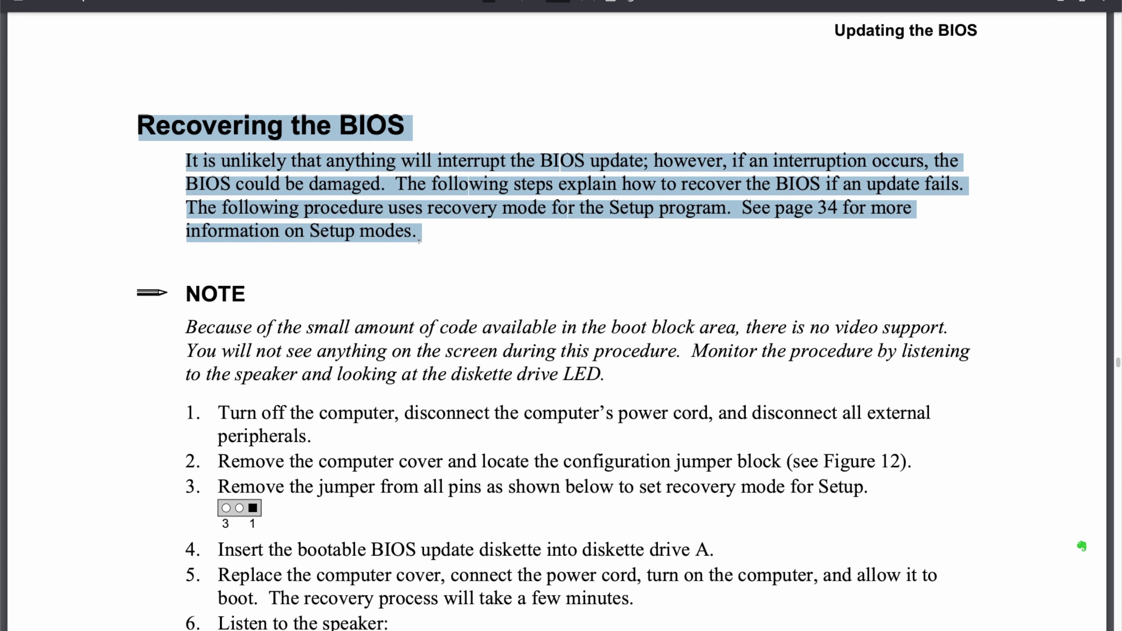
- Highlight the italic note about missing video support in the manual's Recovering the BIOS section
{"action": "left_click", "coordinate": [387, 335]}
{"action": "scroll", "coordinate": [354, 361], "scroll_direction": "down", "scroll_amount": 4}
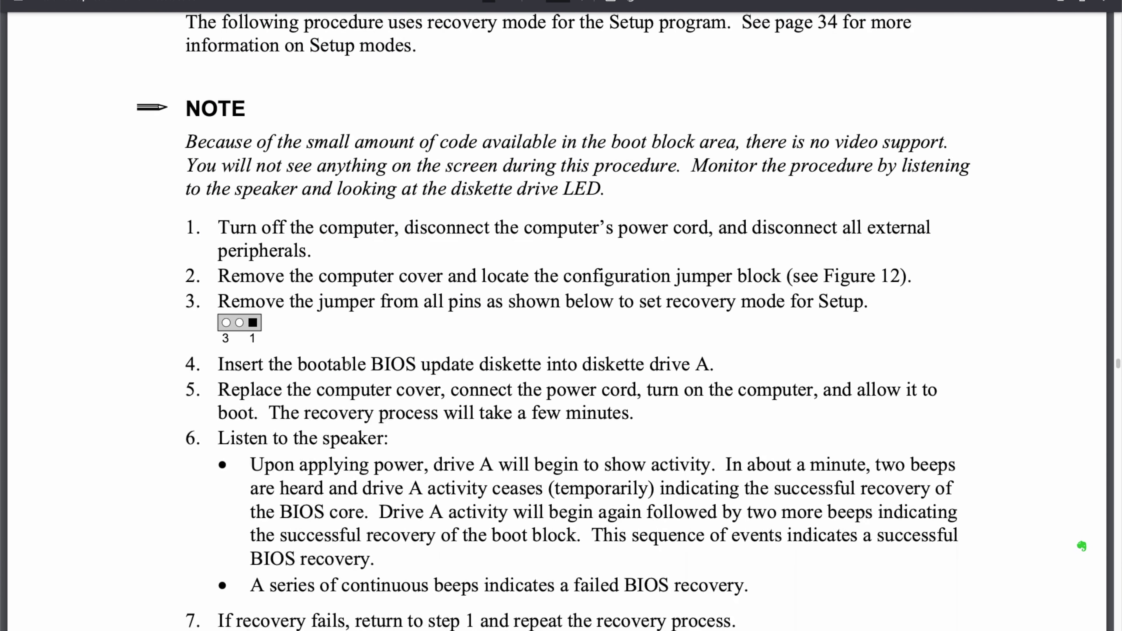
{"action": "left_click_drag", "start_coordinate": [185, 141], "coordinate": [684, 199]}
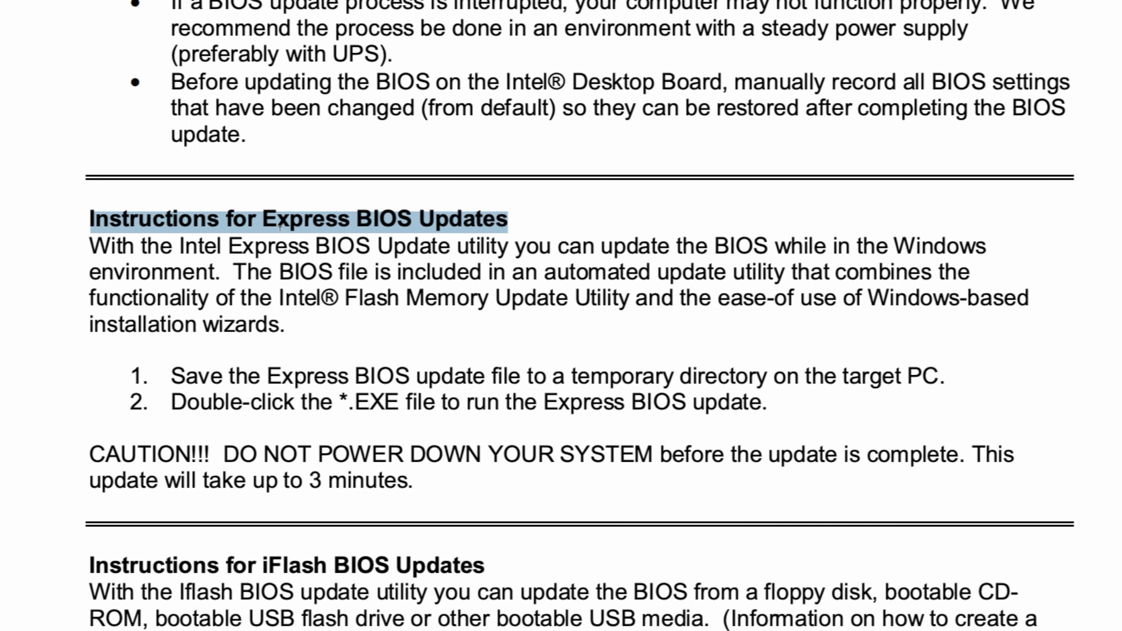
- Highlight the phrase "in the Windows environment" in the Instructions for Express BIOS Updates, and clear the selection
{"action": "left_click", "coordinate": [404, 245]}
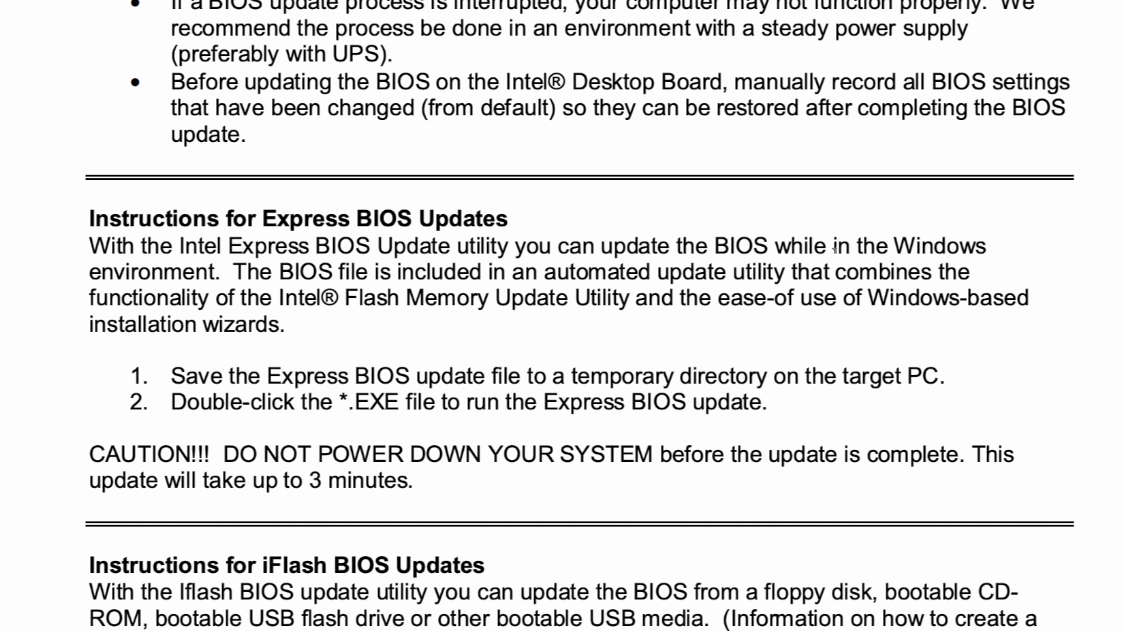
{"action": "left_click_drag", "start_coordinate": [830, 246], "coordinate": [766, 272]}
{"action": "left_click_drag", "start_coordinate": [668, 271], "coordinate": [217, 271]}
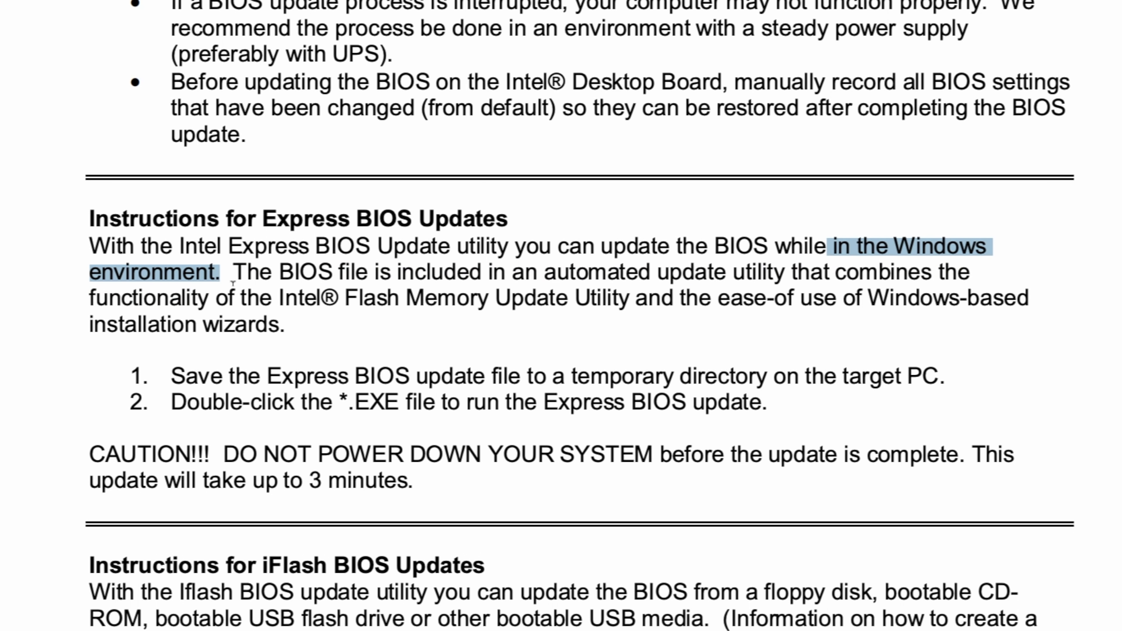
{"action": "left_click", "coordinate": [271, 319]}
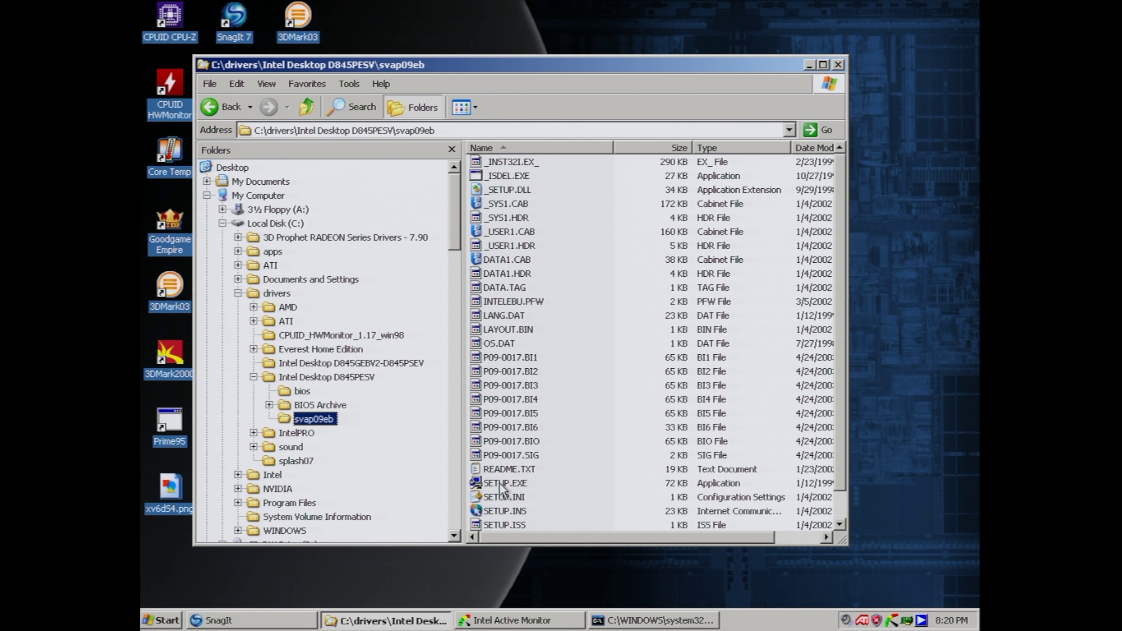
- Run SETUP.EXE from the svap09eb folder and complete the Express BIOS Update, accepting the license and installing the same BIOS version
{"action": "left_click", "coordinate": [501, 486]}
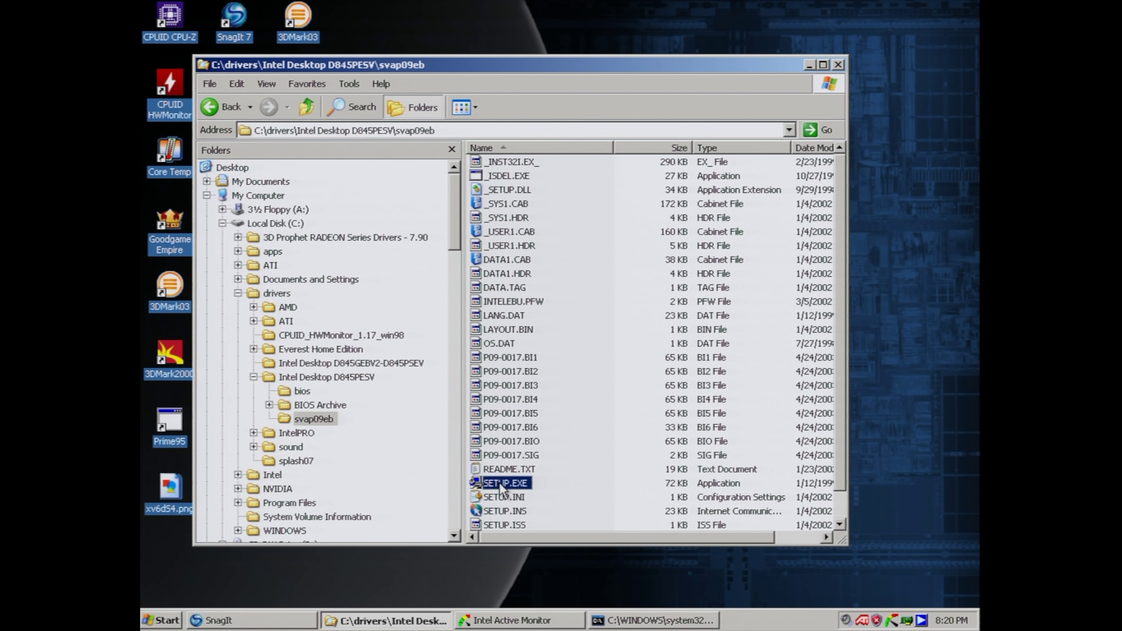
{"action": "double_click", "coordinate": [504, 483]}
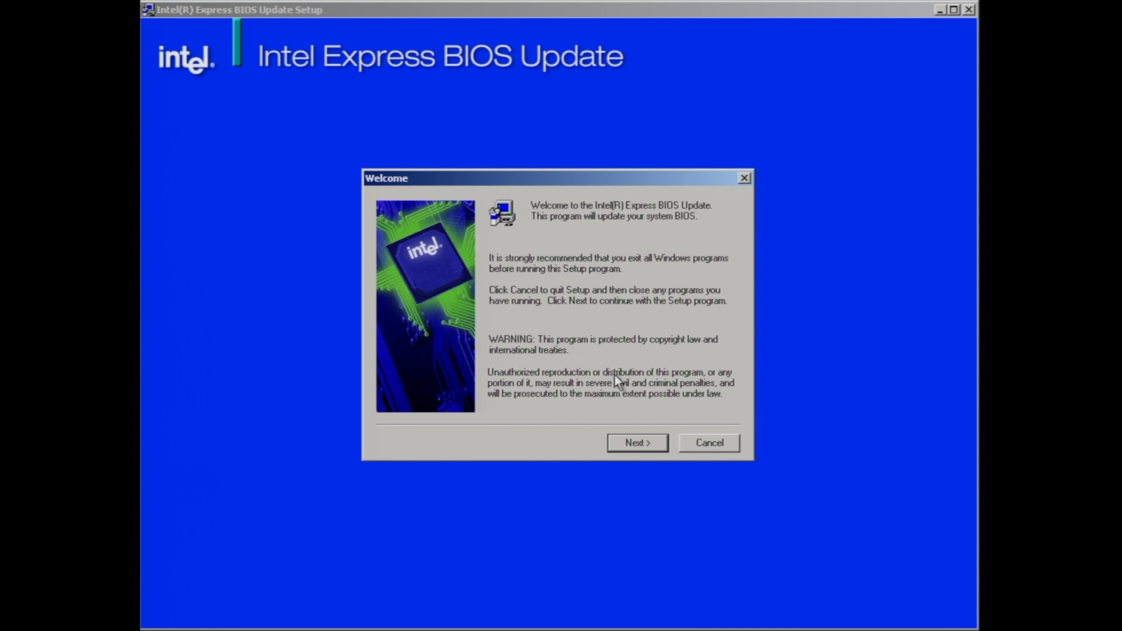
{"action": "left_click", "coordinate": [641, 443]}
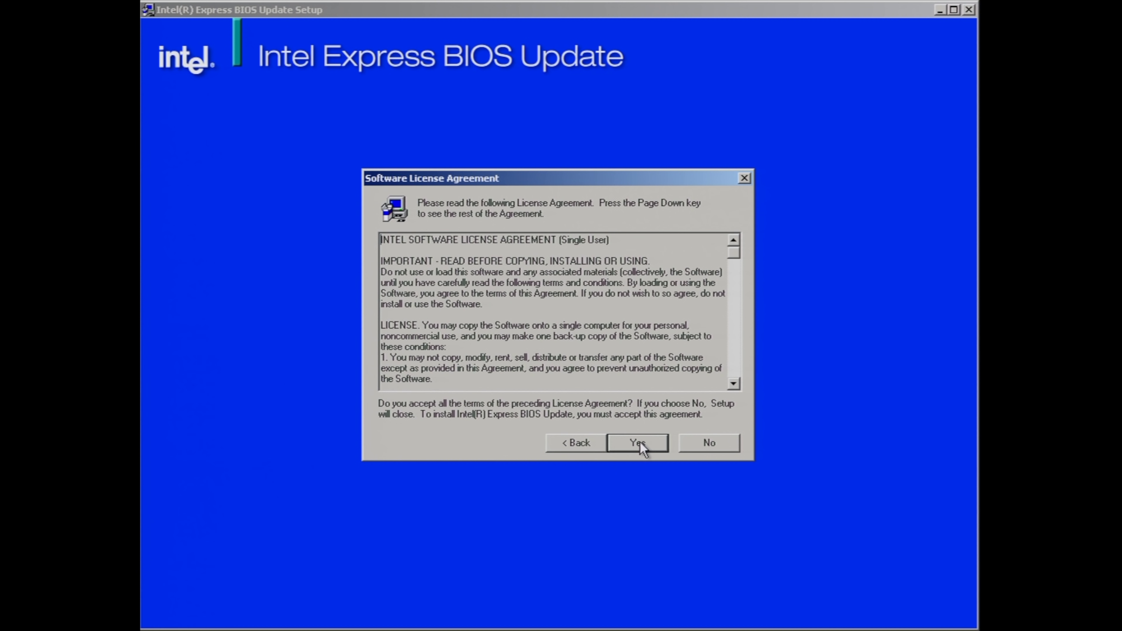
{"action": "left_click", "coordinate": [641, 441]}
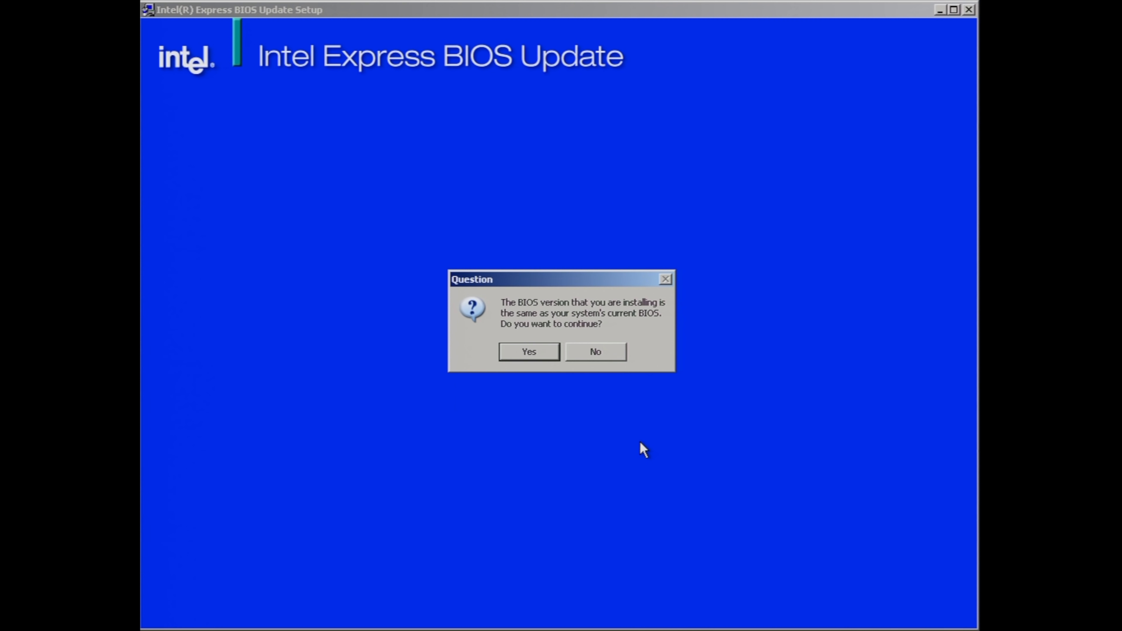
{"action": "left_click", "coordinate": [533, 352]}
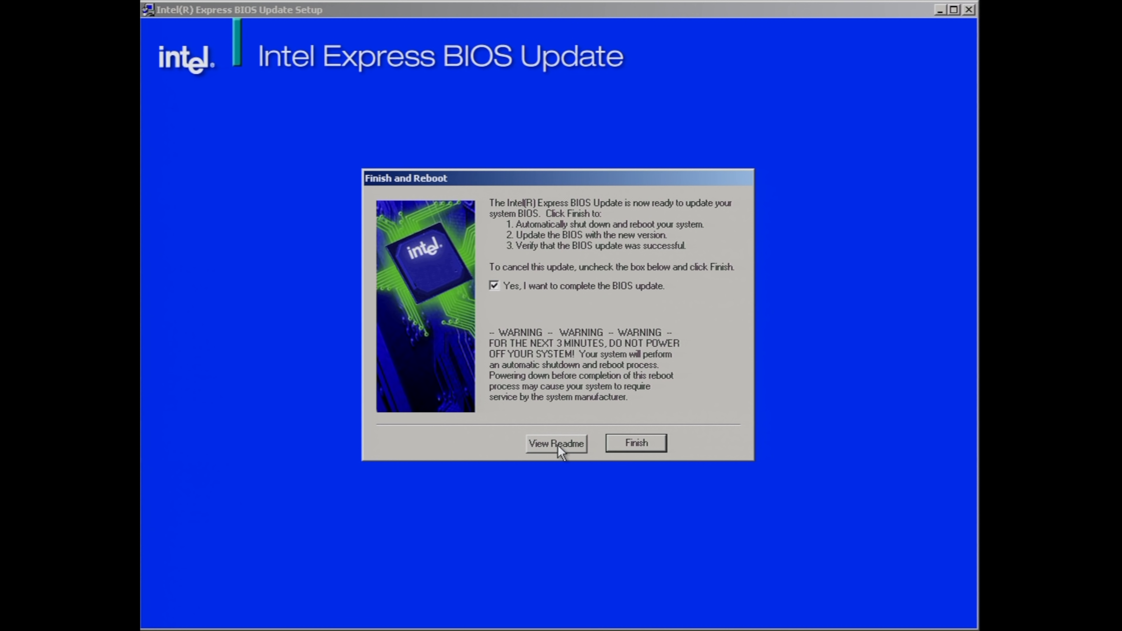
{"action": "left_click", "coordinate": [636, 444]}
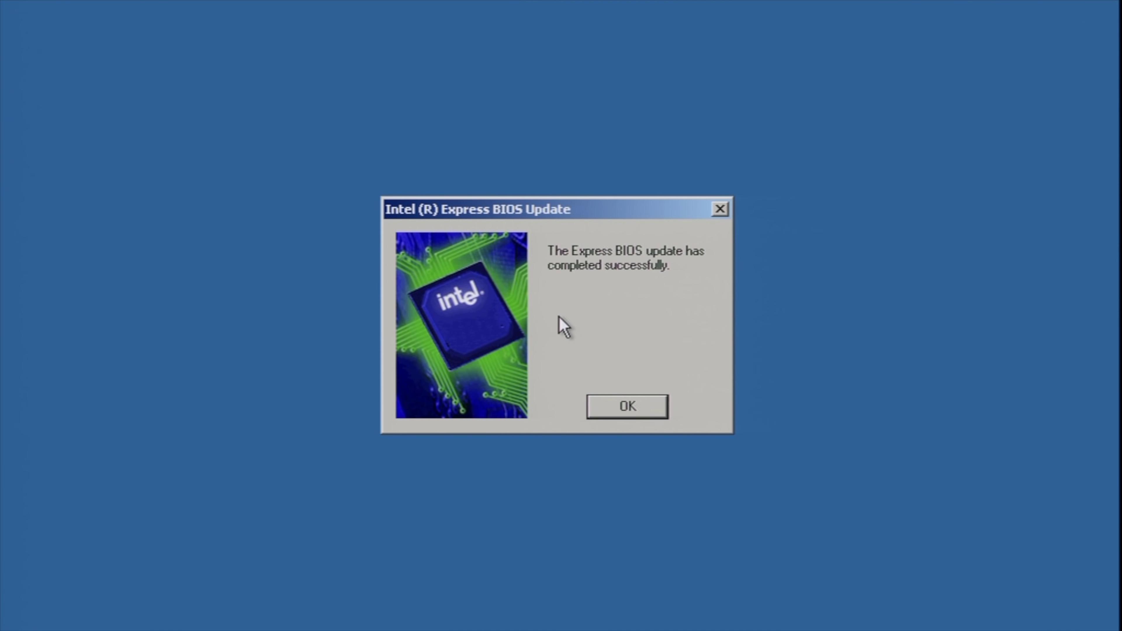
{"action": "left_click", "coordinate": [631, 408]}
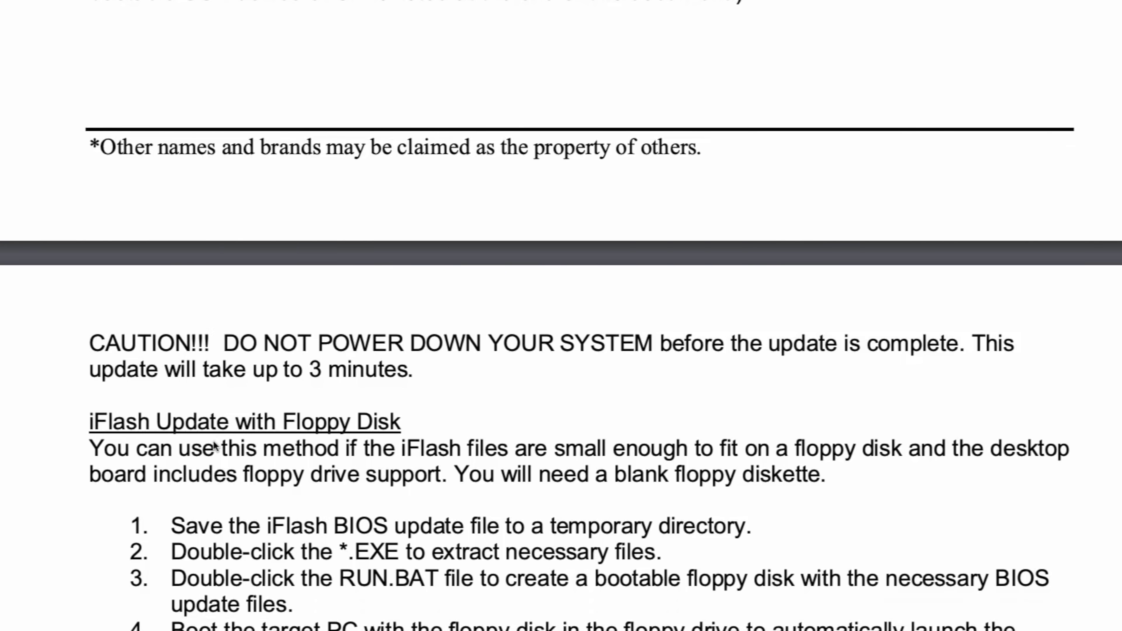
- Highlight the "iFlash Update with Floppy Disk" heading, and extract the update files from svap09ib.exe into the bios folder
{"action": "scroll", "coordinate": [217, 451], "scroll_direction": "down", "scroll_amount": 2}
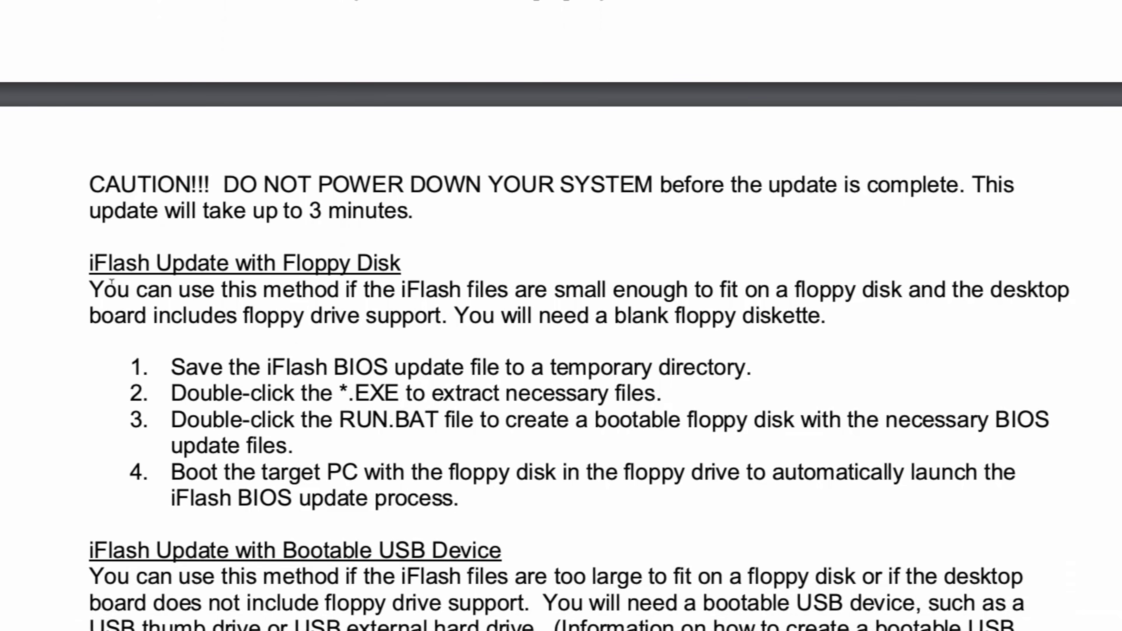
{"action": "left_click_drag", "start_coordinate": [90, 262], "coordinate": [411, 255]}
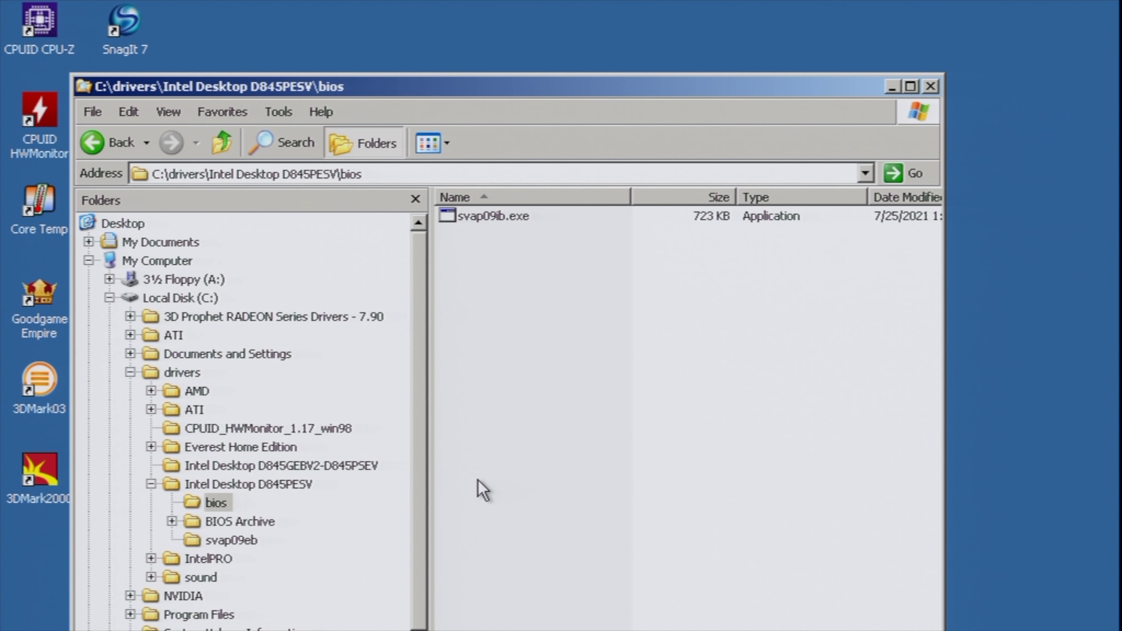
{"action": "double_click", "coordinate": [460, 219]}
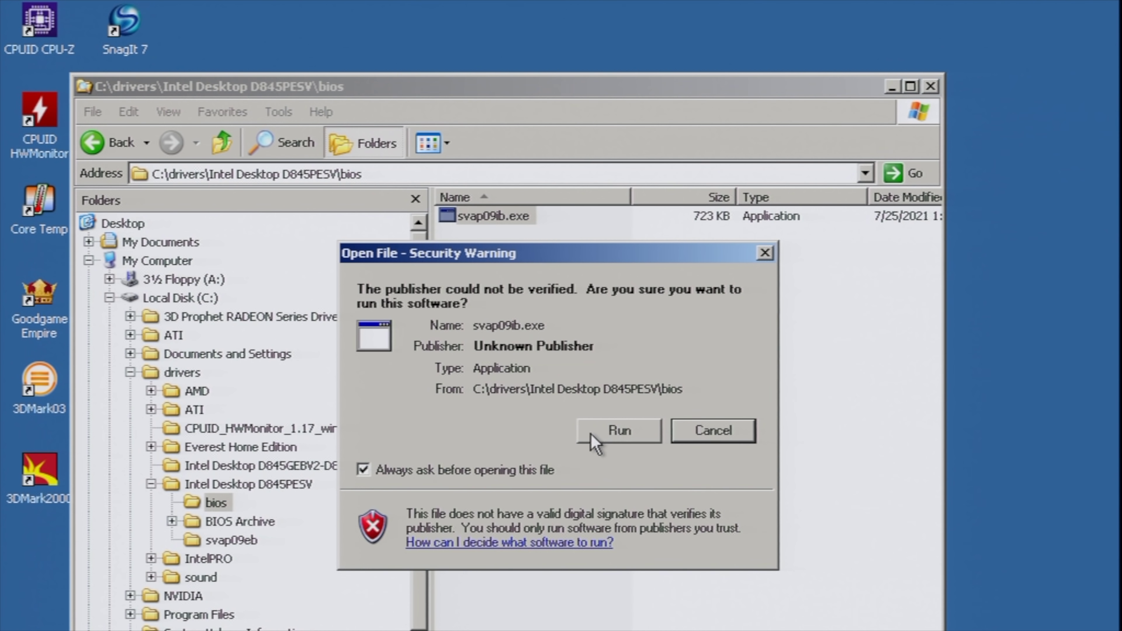
{"action": "left_click", "coordinate": [591, 434]}
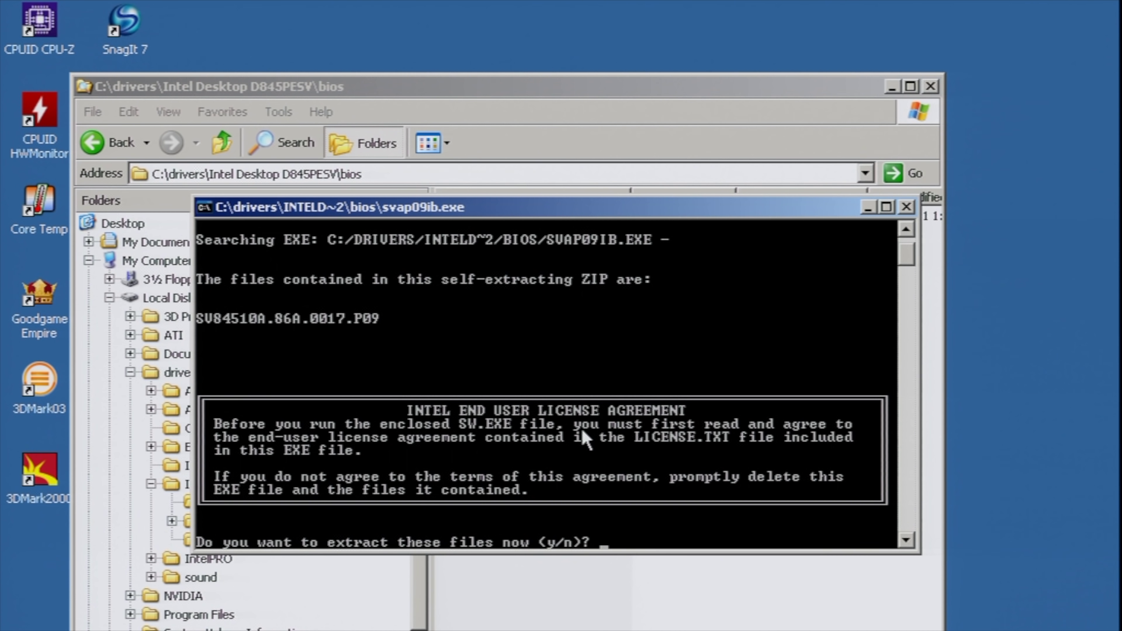
{"action": "key", "text": "y"}
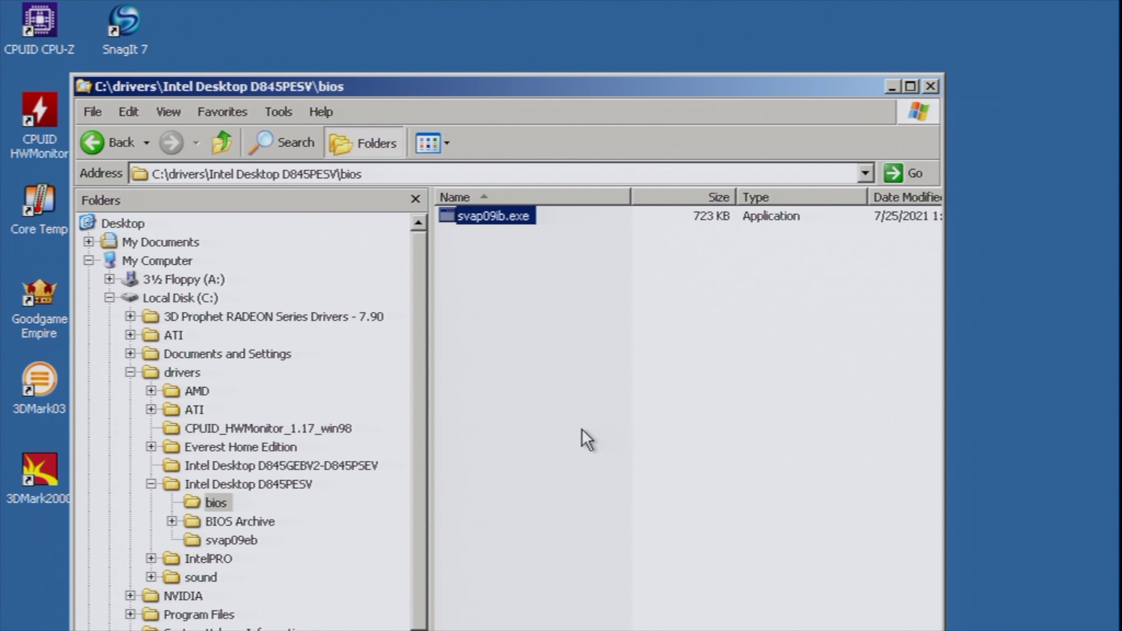
{"action": "left_click", "coordinate": [528, 413]}
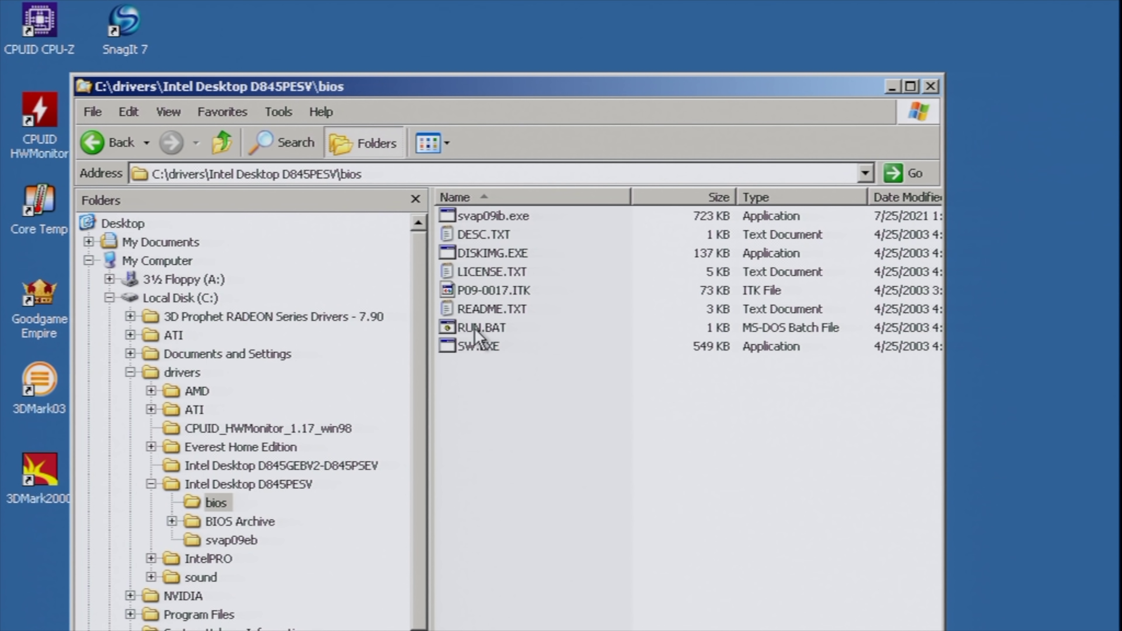
- Create the bootable BIOS update diskette in drive A: with RUN.BAT, and select the floppy drive in the folder tree
{"action": "double_click", "coordinate": [484, 327]}
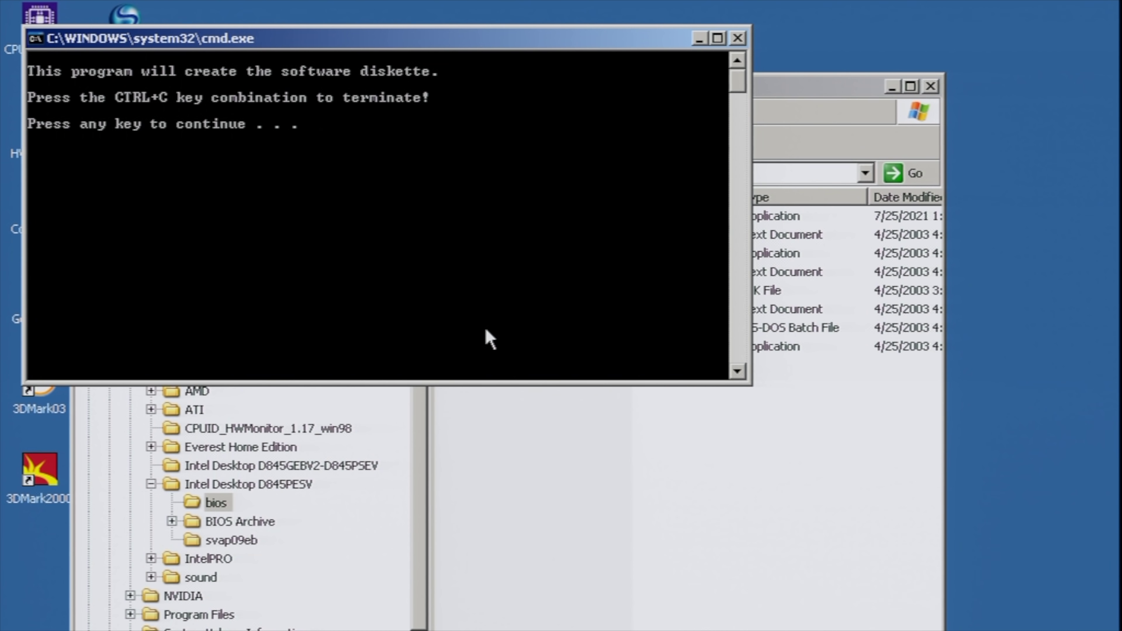
{"action": "key", "text": "Return"}
{"action": "key", "text": "Return"}
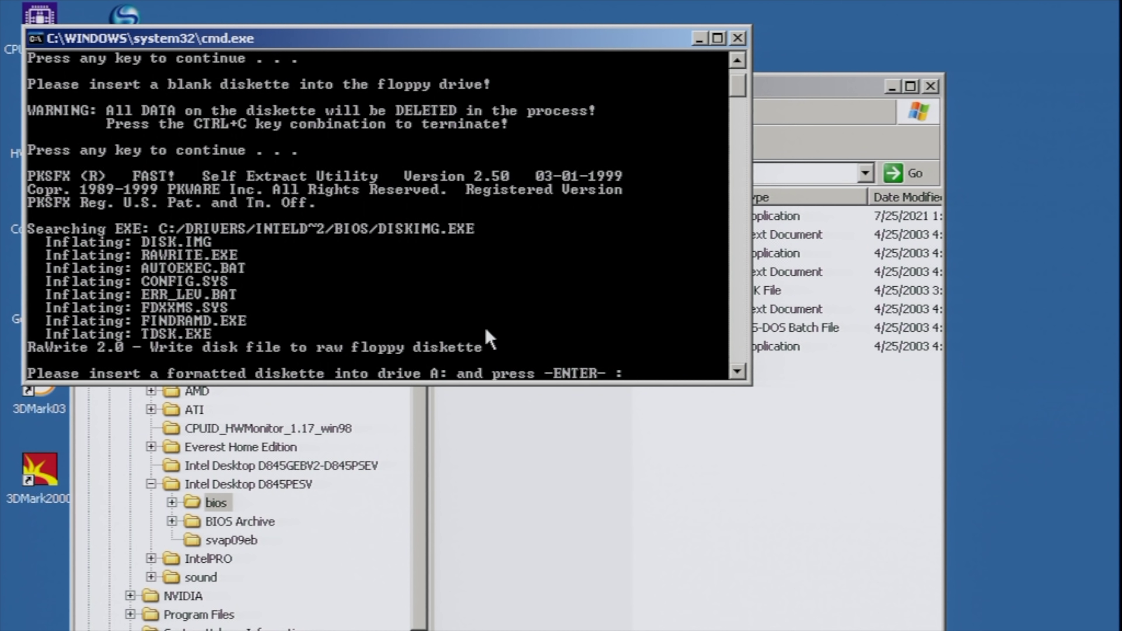
{"action": "key", "text": "Return"}
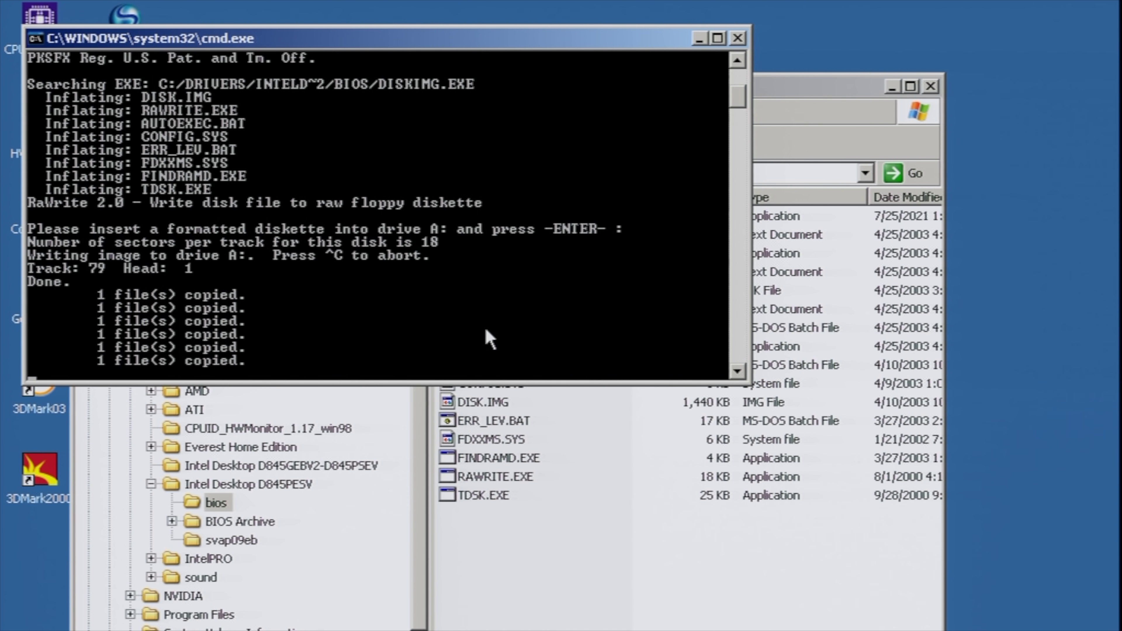
{"action": "key", "text": "Return"}
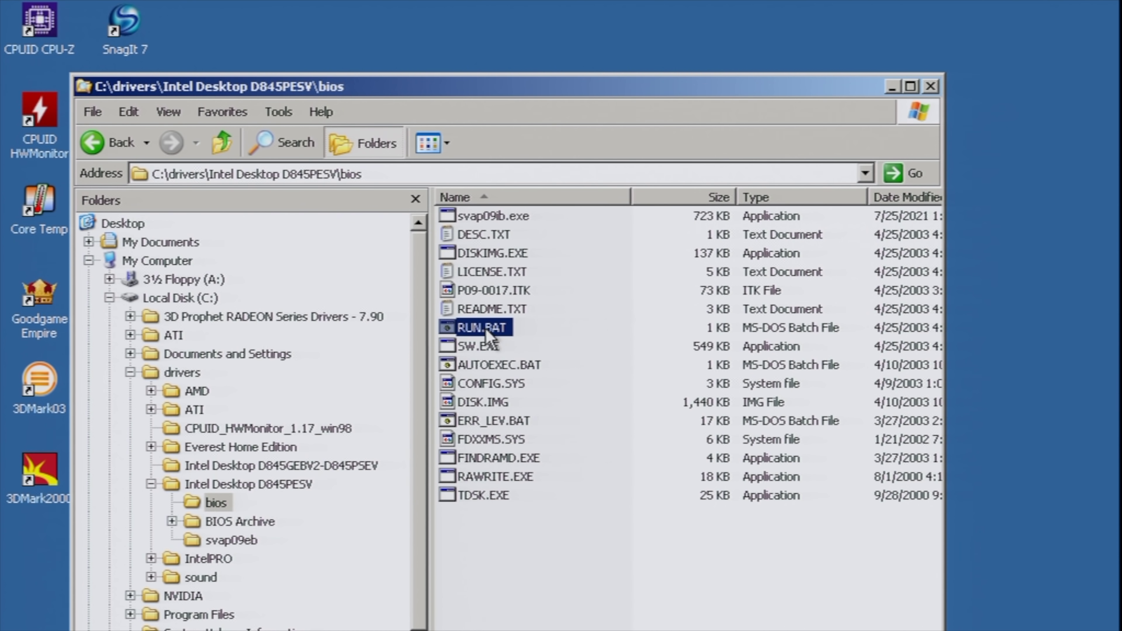
{"action": "left_click", "coordinate": [214, 279]}
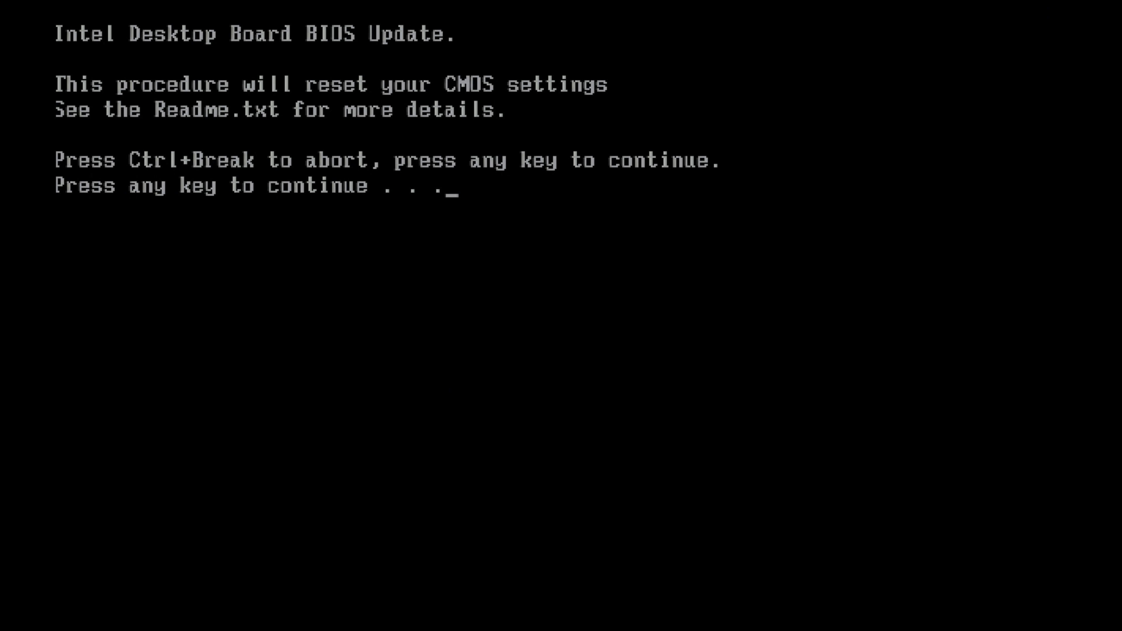
- Abort the diskette's BIOS update batch file, and display the contents of execute.bat at the C:\ prompt
{"action": "key", "text": "ctrl+Break"}
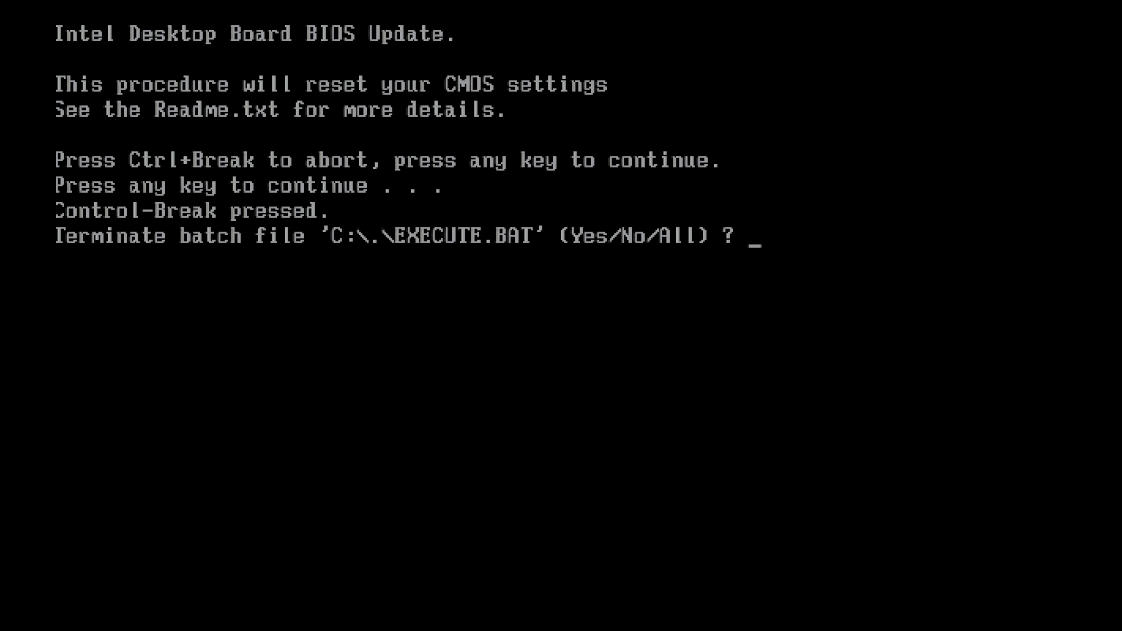
{"action": "key", "text": "Return"}
{"action": "type", "text": "cat execute.bat"}
{"action": "key", "text": "Return"}
{"action": "type", "text": "type"}
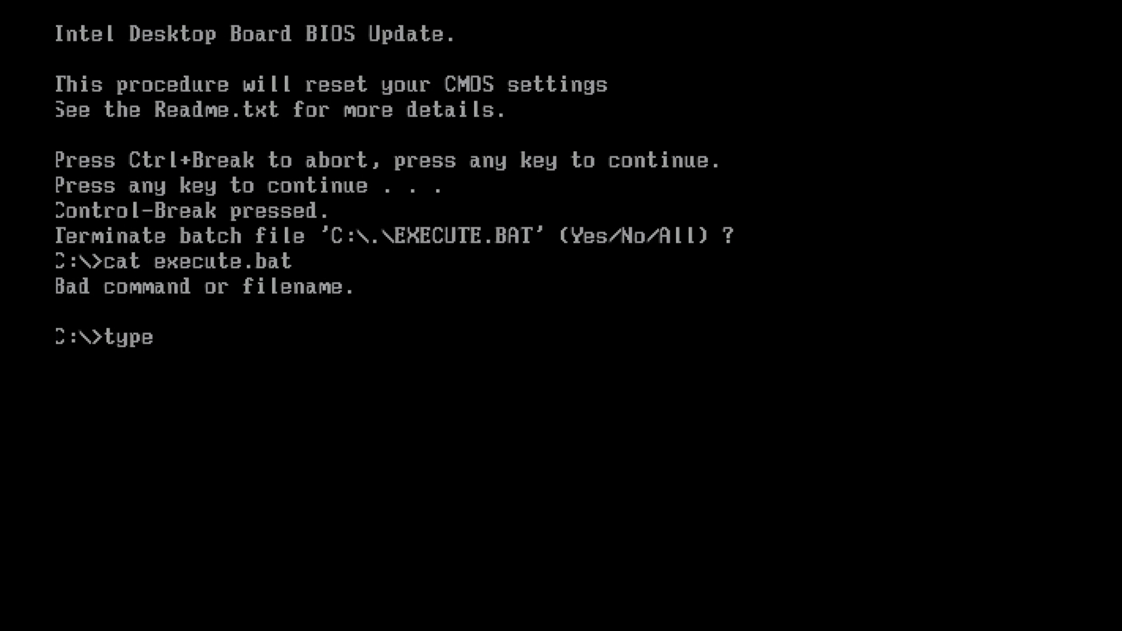
{"action": "type", "text": " execute"}
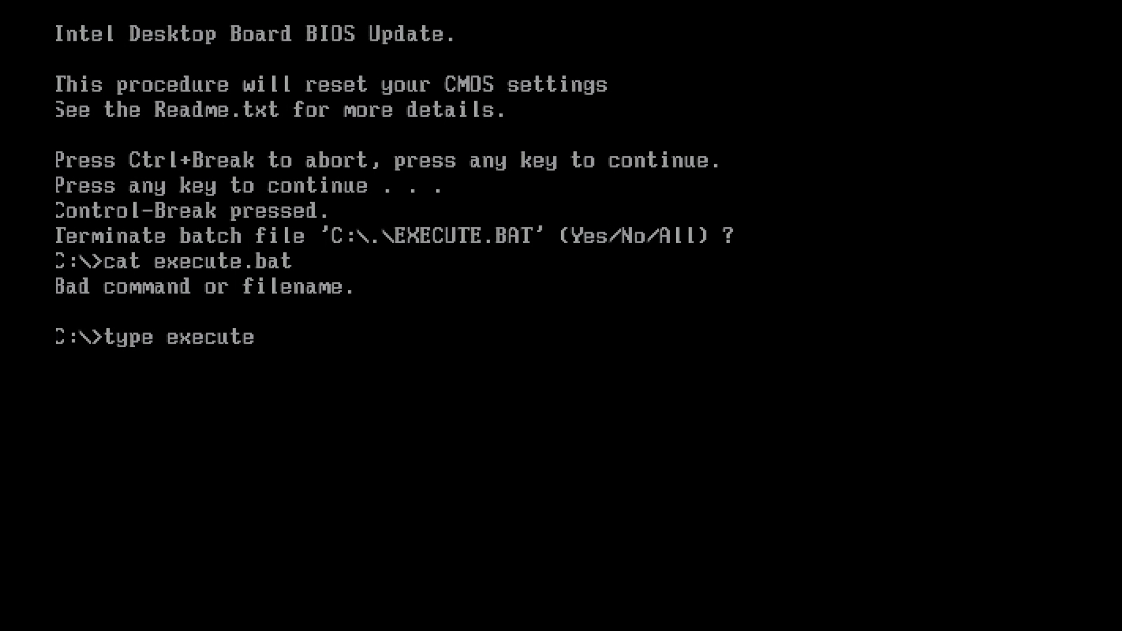
{"action": "type", "text": ".bat"}
{"action": "key", "text": "Return"}
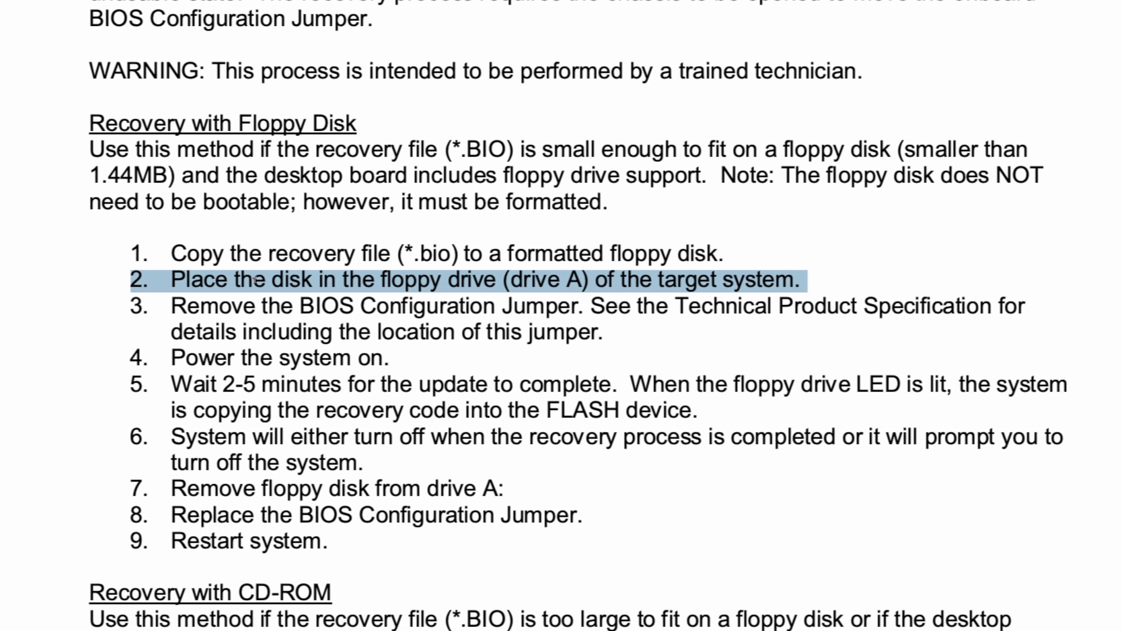
- Highlight the jumper removal step for floppy recovery, and go through the manual's introduction and note on recovering the BIOS
{"action": "triple_click", "coordinate": [270, 309]}
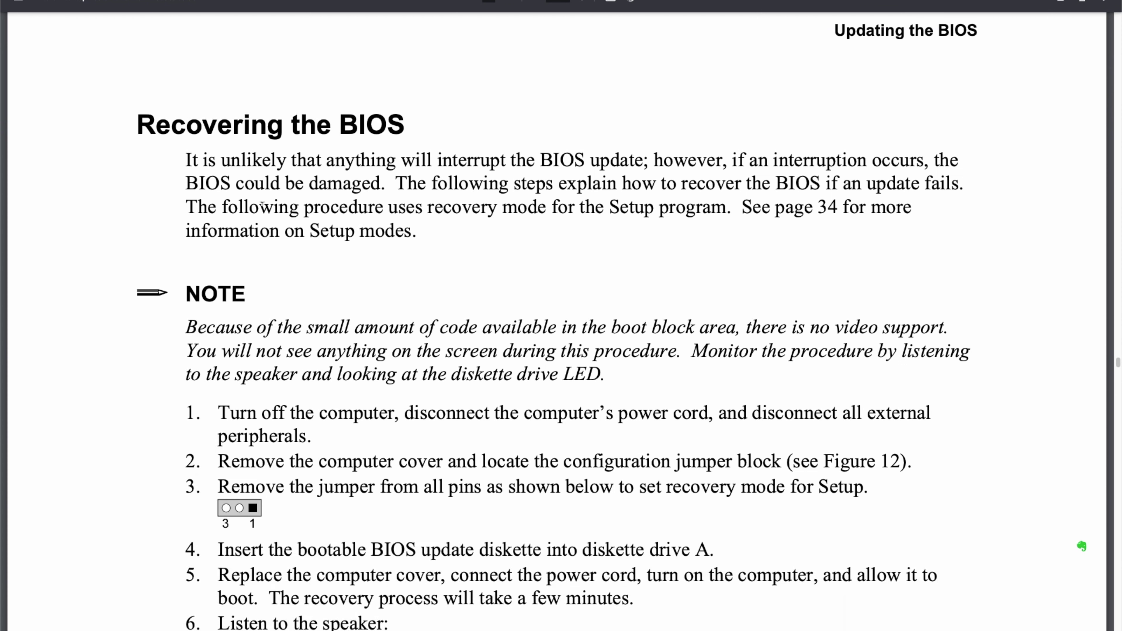
{"action": "left_click_drag", "start_coordinate": [137, 122], "coordinate": [419, 240]}
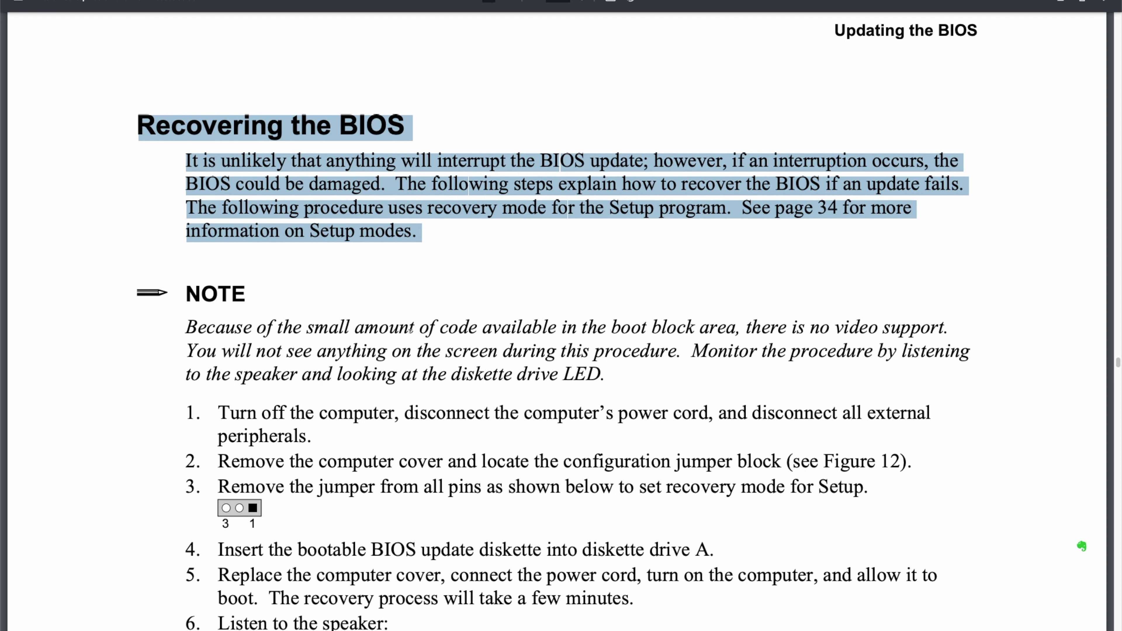
{"action": "left_click", "coordinate": [386, 334]}
{"action": "scroll", "coordinate": [238, 190], "scroll_direction": "down", "scroll_amount": 5}
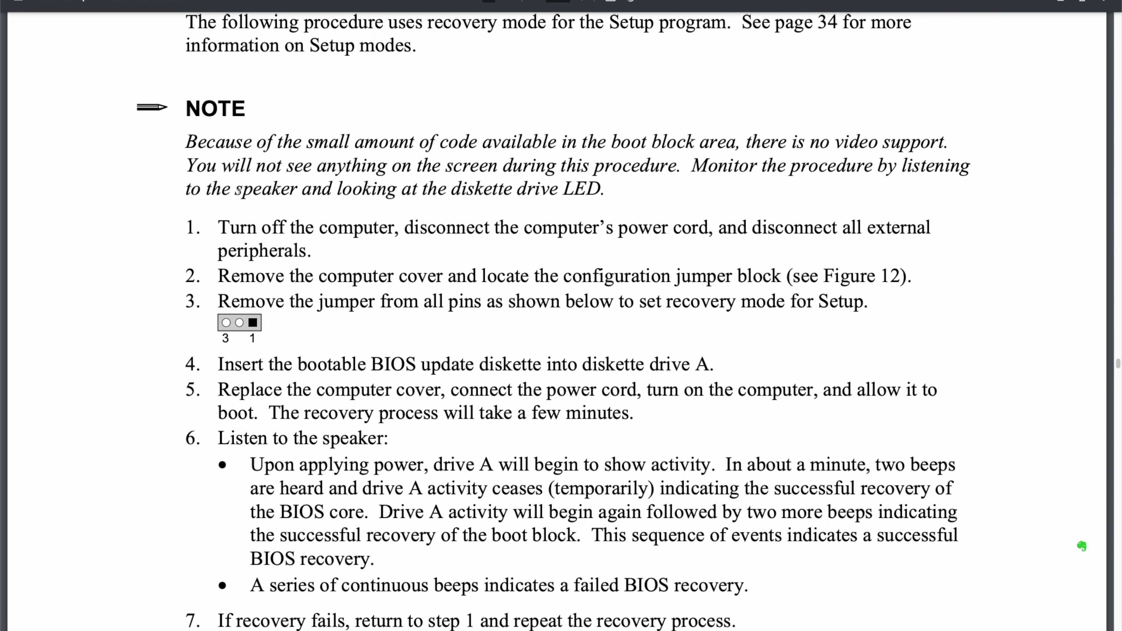
{"action": "left_click_drag", "start_coordinate": [186, 142], "coordinate": [684, 202]}
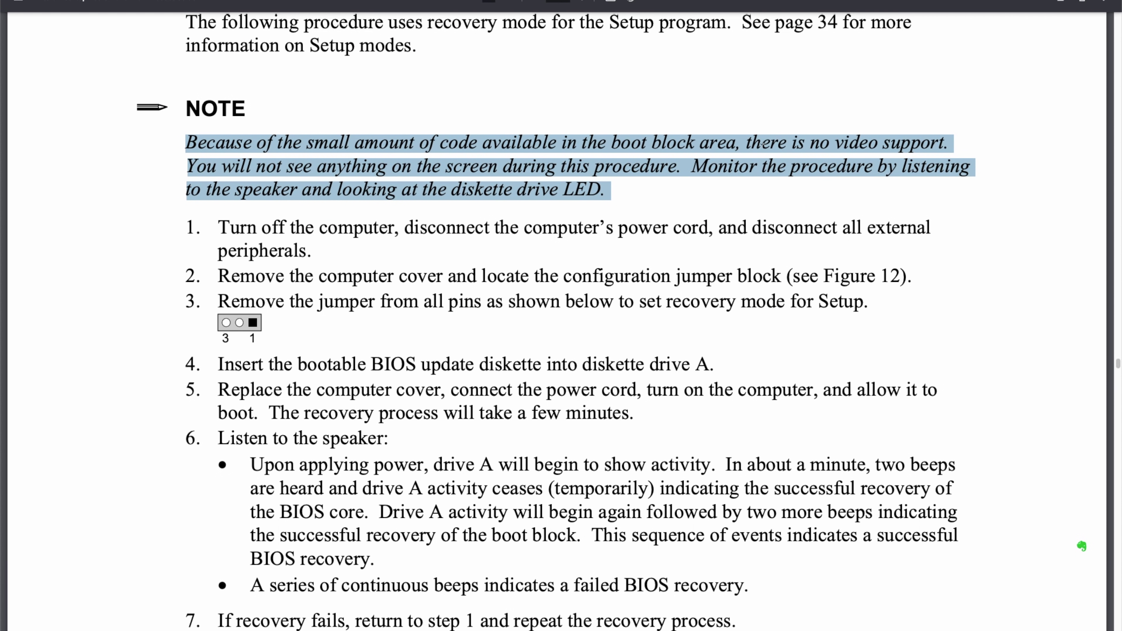
{"action": "left_click", "coordinate": [402, 214]}
{"action": "scroll", "coordinate": [392, 276], "scroll_direction": "down", "scroll_amount": 3}
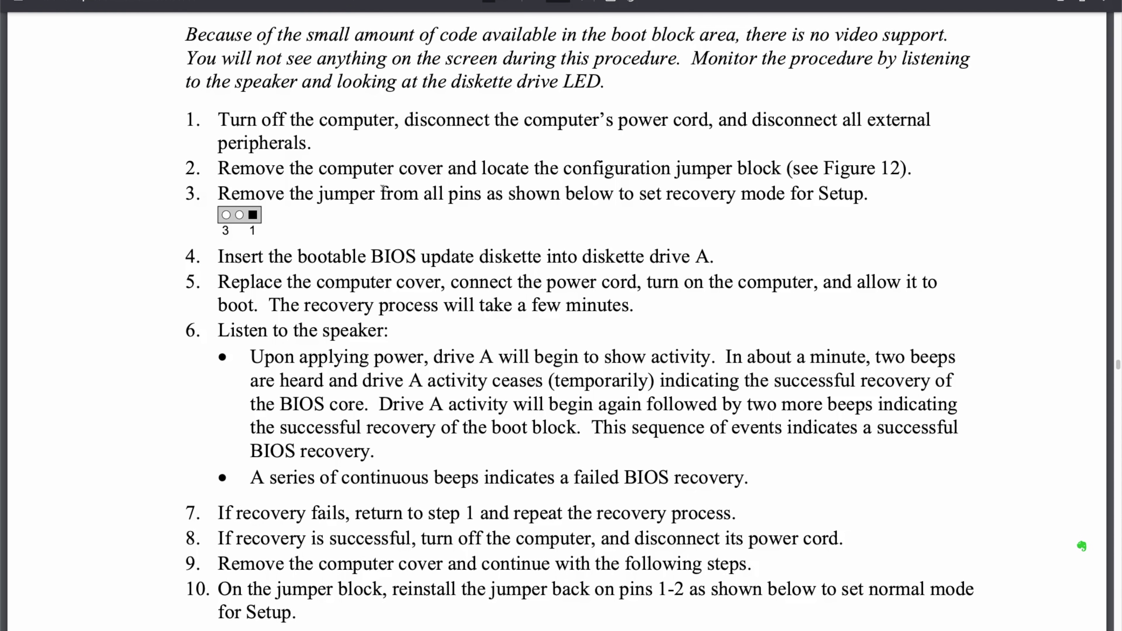
- Highlight recovery steps 2, 3 and 4 in turn, covering the jumper block, jumper removal and inserting the update diskette
{"action": "triple_click", "coordinate": [405, 171]}
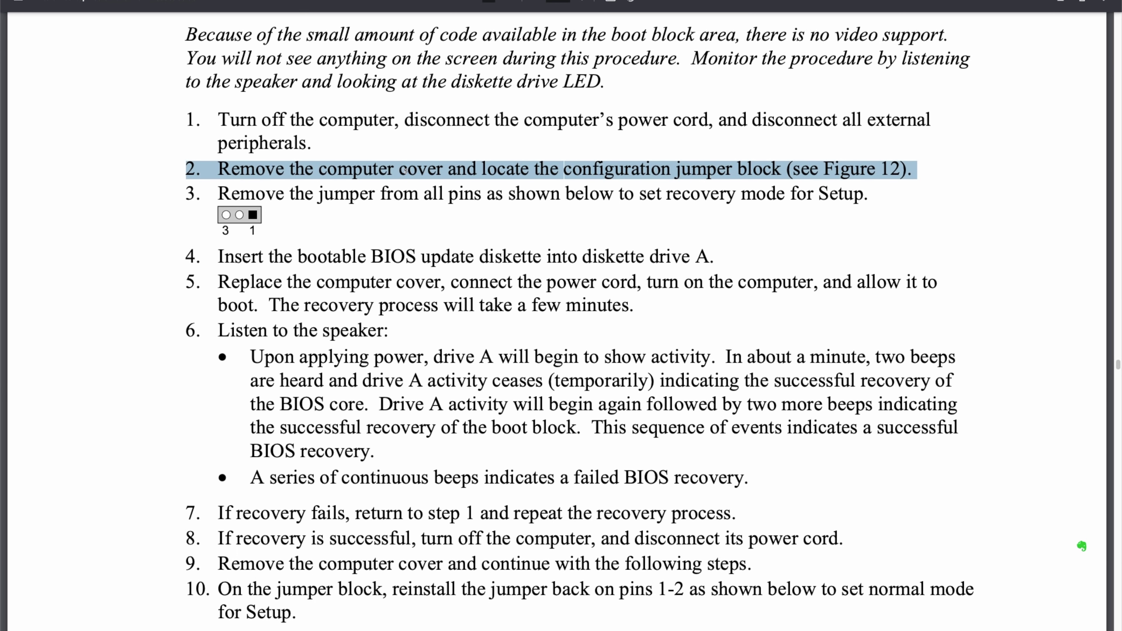
{"action": "triple_click", "coordinate": [369, 197]}
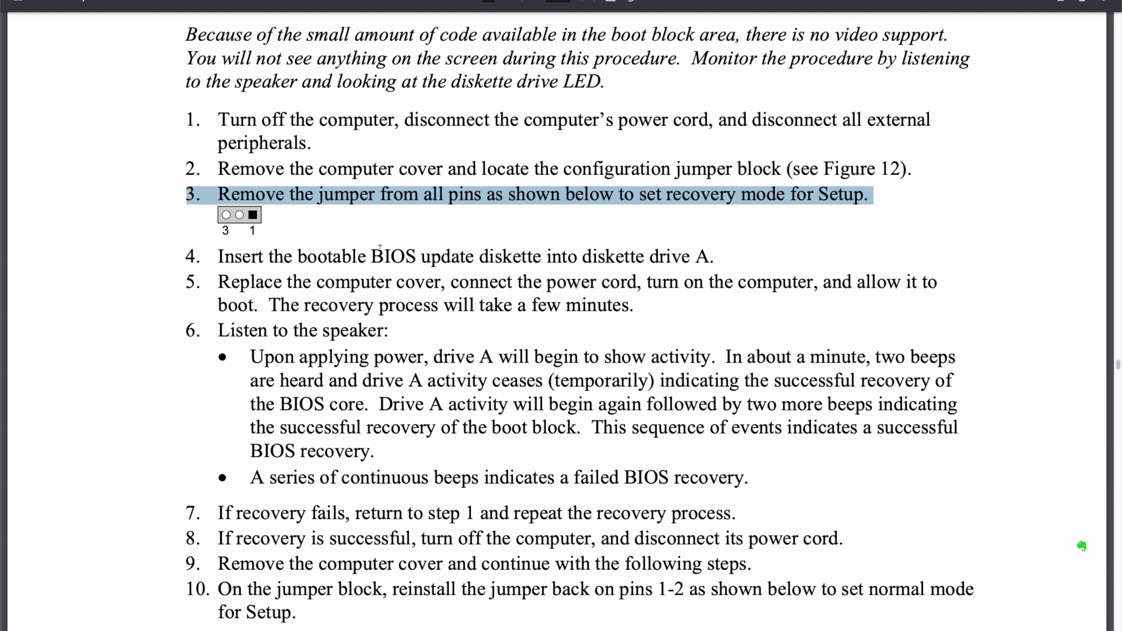
{"action": "triple_click", "coordinate": [383, 256]}
{"action": "scroll", "coordinate": [411, 318], "scroll_direction": "down", "scroll_amount": 3}
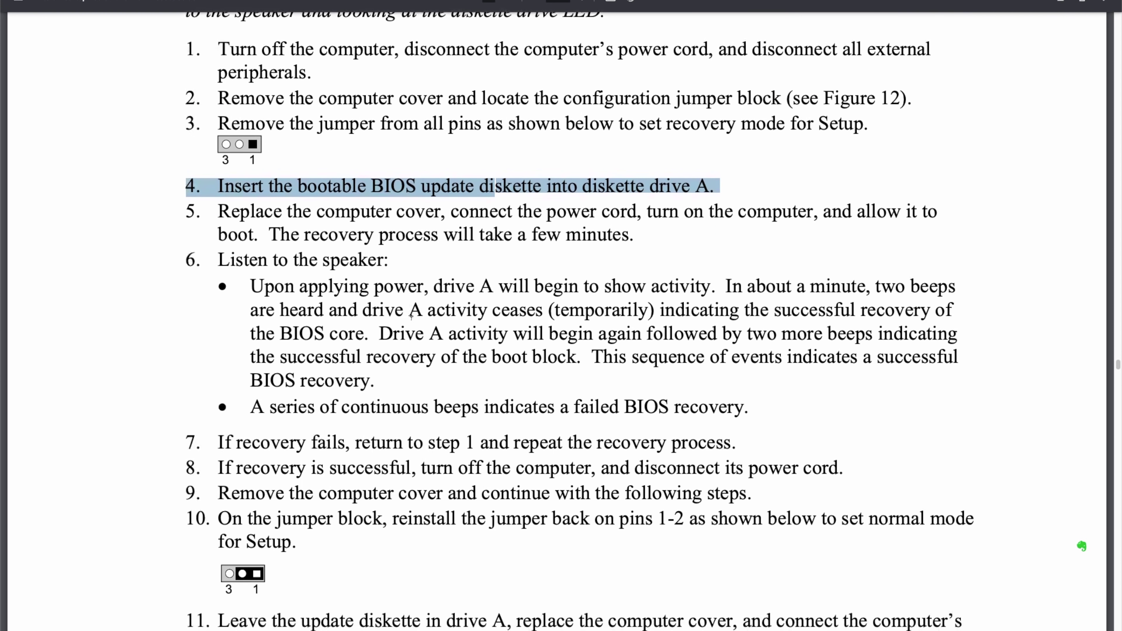
- Highlight the recovery manual's step 6 text on the first two beeps, and the bullet on continuous beeps
{"action": "left_click", "coordinate": [393, 214]}
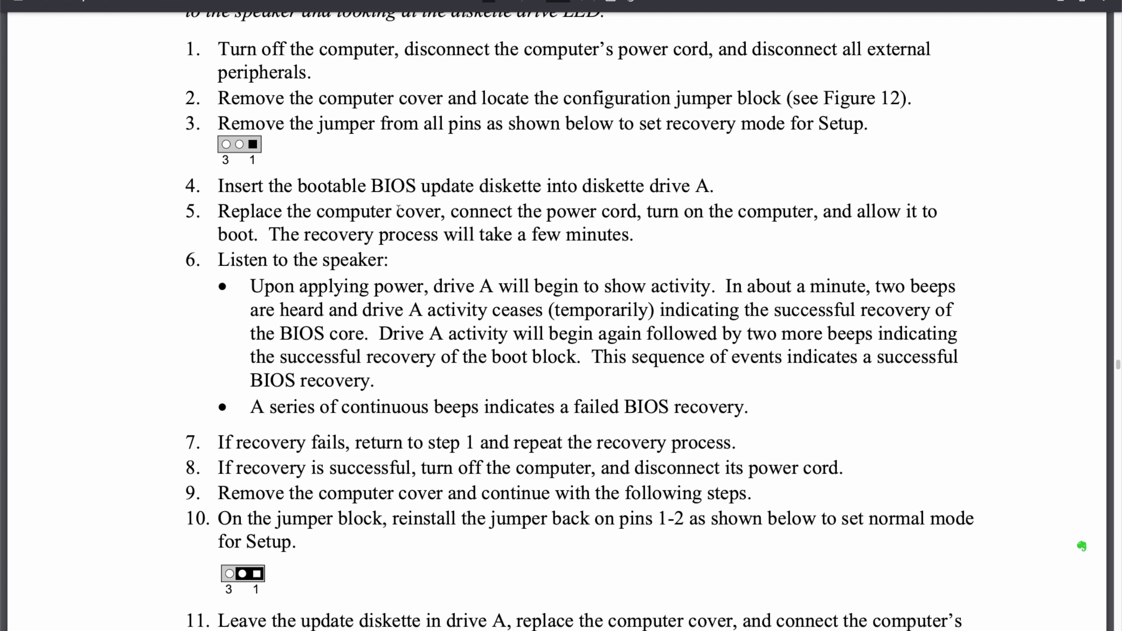
{"action": "left_click_drag", "start_coordinate": [253, 285], "coordinate": [372, 338]}
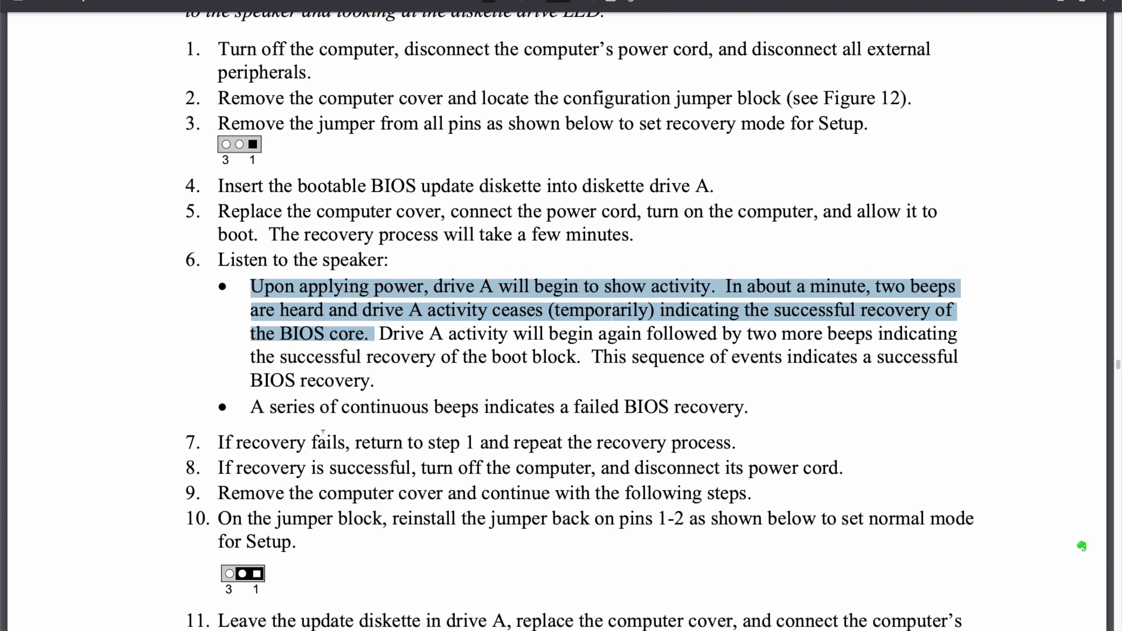
{"action": "scroll", "coordinate": [323, 432], "scroll_direction": "down", "scroll_amount": 3}
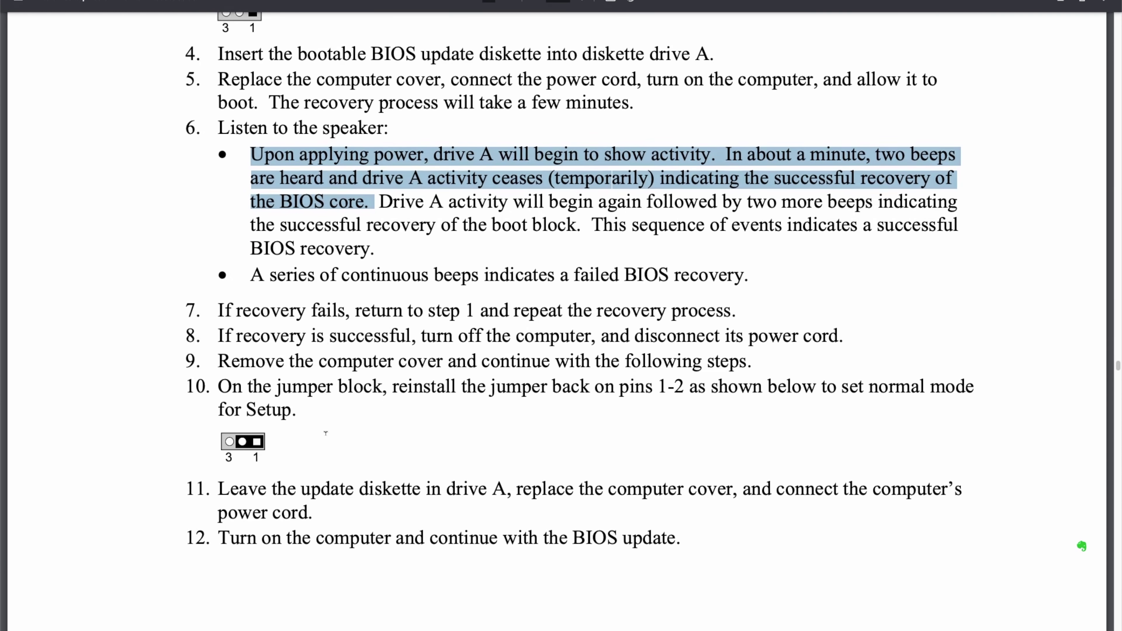
{"action": "triple_click", "coordinate": [349, 271]}
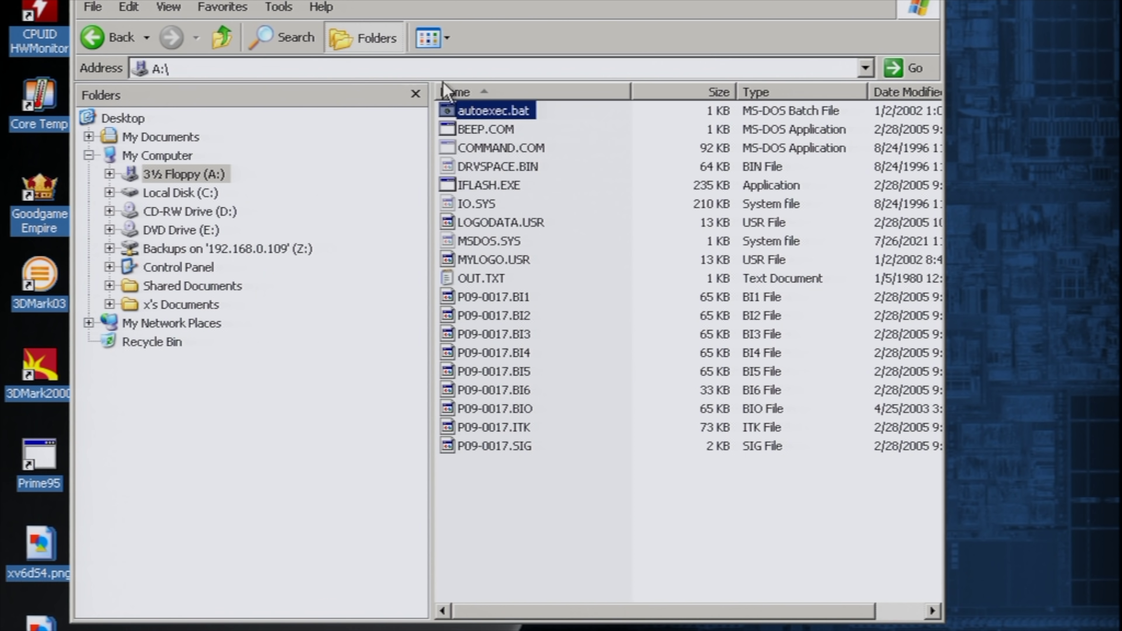
- Point out the update diskette's files: P09-0017.BI1 through P09-0017.BIO, LOGODATA.USR, IFLASH.EXE and BEEP.COM
{"action": "left_click", "coordinate": [478, 297]}
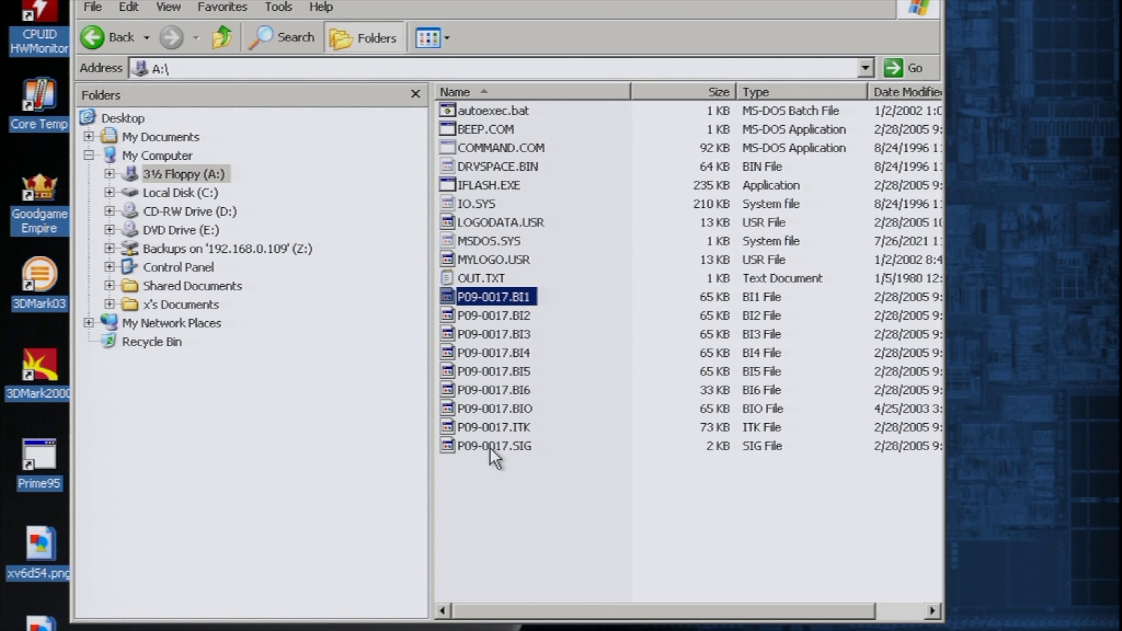
{"action": "left_click", "coordinate": [467, 411]}
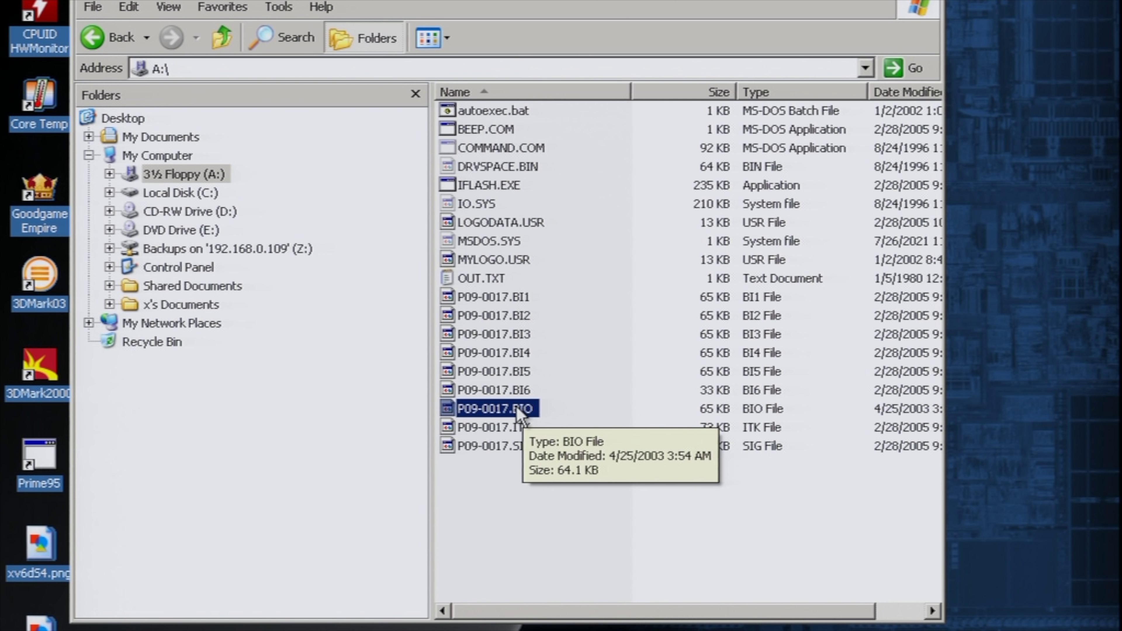
{"action": "left_click", "coordinate": [484, 299]}
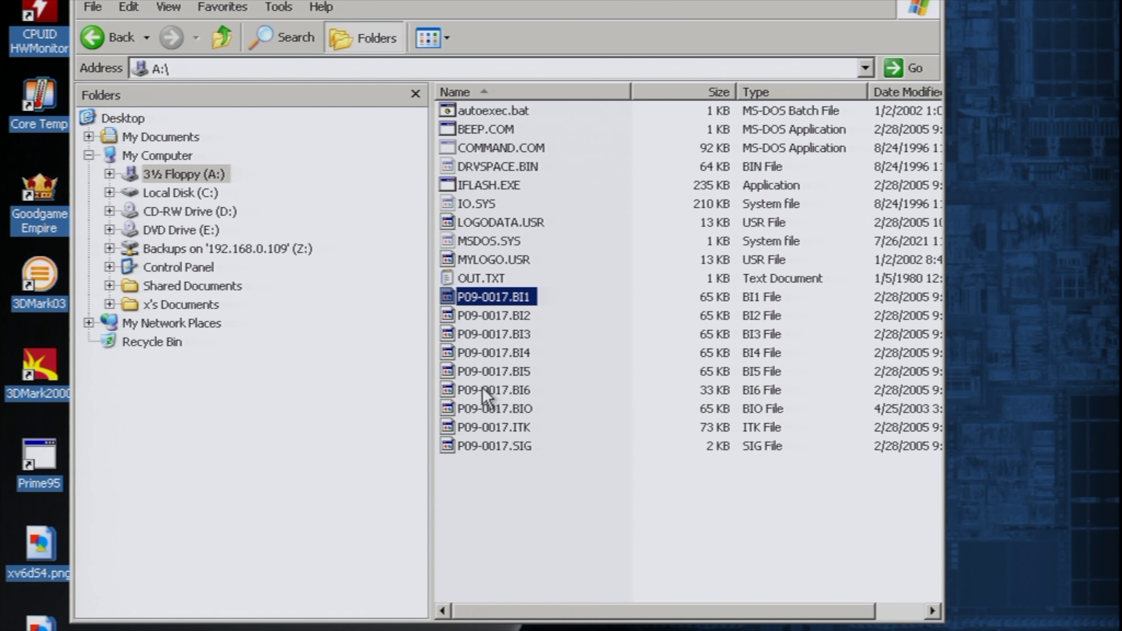
{"action": "left_click", "coordinate": [490, 410], "text": "shift"}
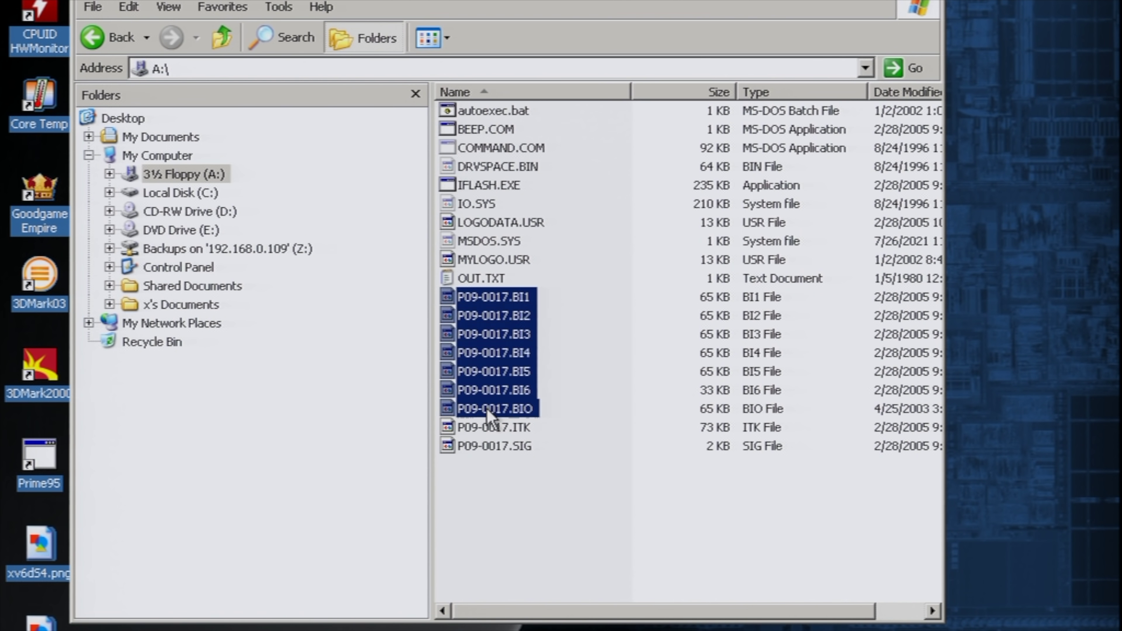
{"action": "left_click", "coordinate": [481, 224]}
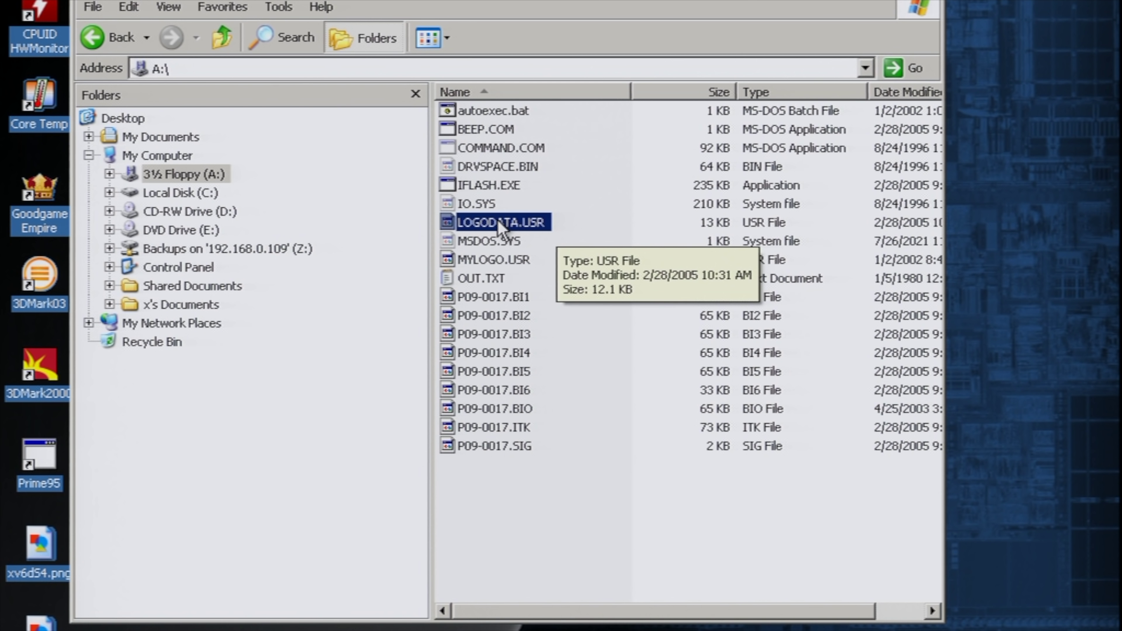
{"action": "left_click", "coordinate": [481, 186]}
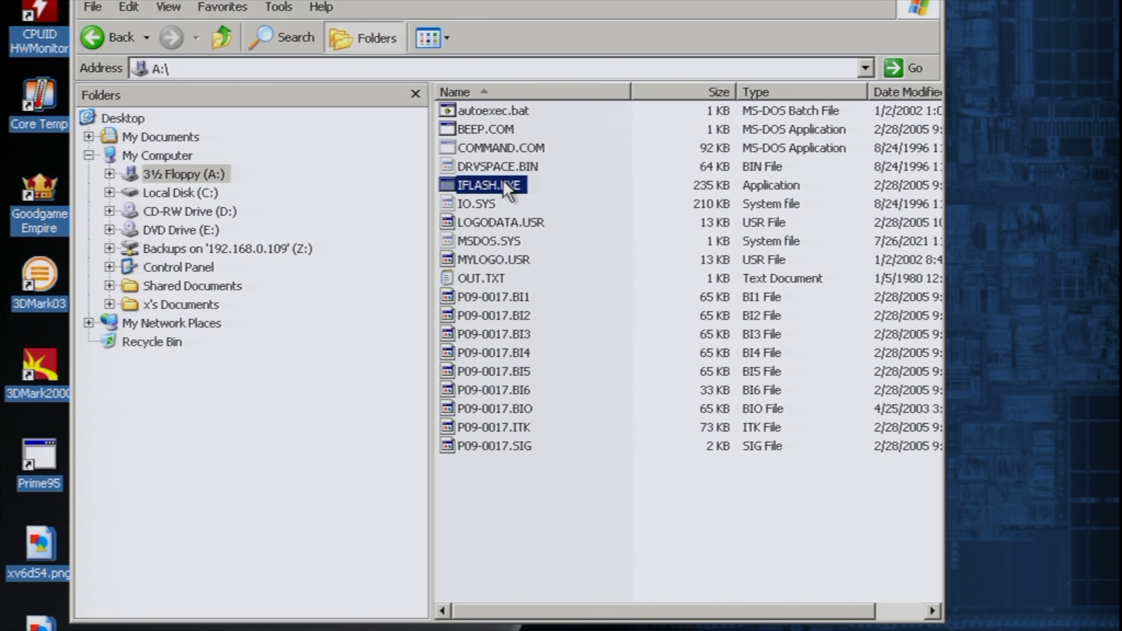
{"action": "left_click", "coordinate": [488, 133]}
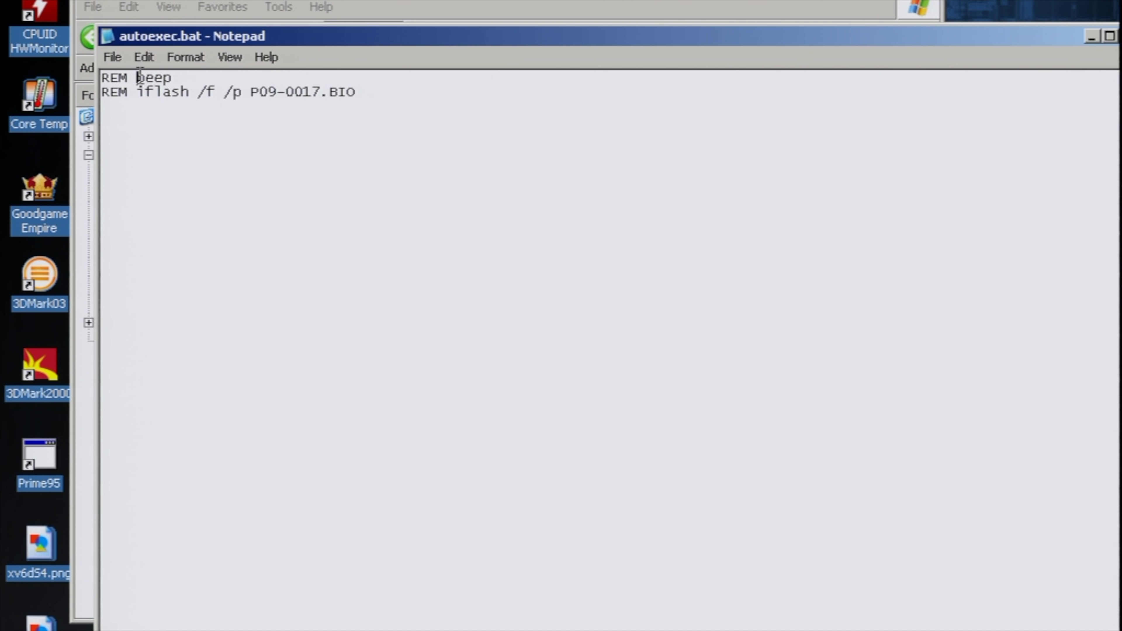
- Highlight the beep command and the iflash /f /p P09-0017.BIO command in autoexec.bat, and close the file
{"action": "double_click", "coordinate": [138, 78]}
{"action": "left_click", "coordinate": [137, 78]}
{"action": "left_click_drag", "start_coordinate": [137, 78], "coordinate": [220, 76]}
{"action": "left_click_drag", "start_coordinate": [136, 92], "coordinate": [378, 85]}
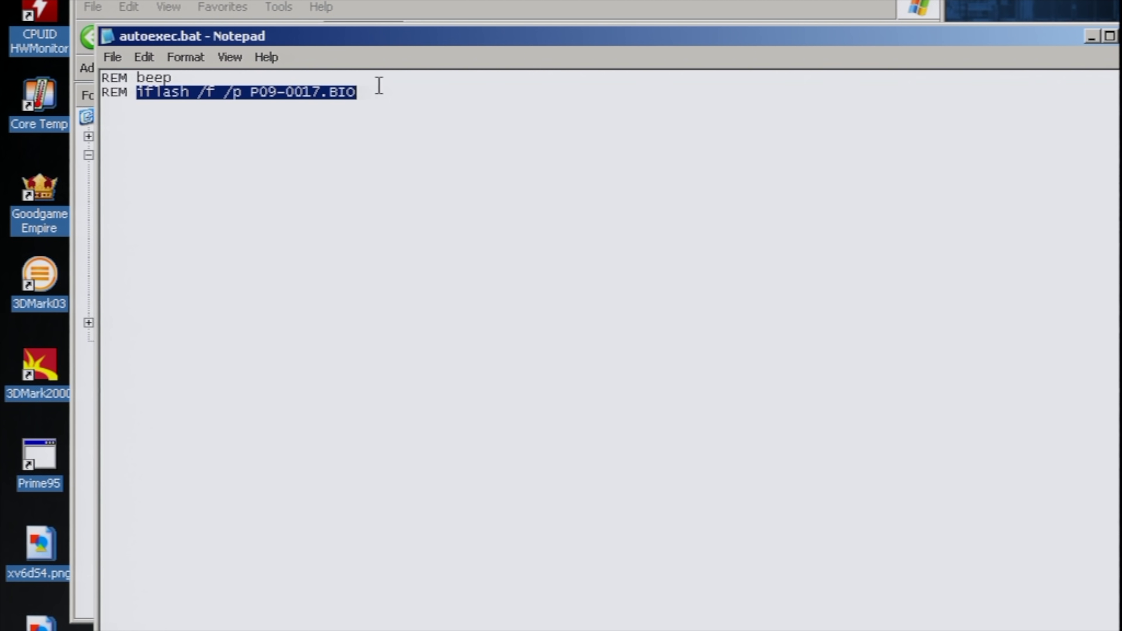
{"action": "left_click", "coordinate": [353, 128]}
{"action": "double_click", "coordinate": [107, 36]}
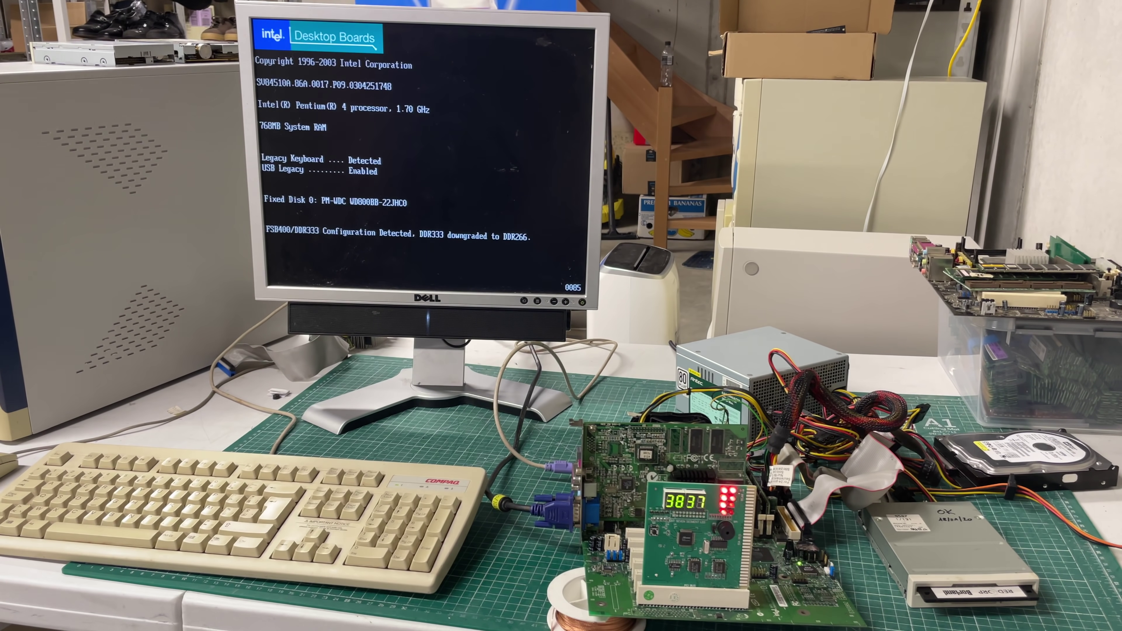
- Enter the BIOS Setup Utility during startup, and go through its pages from Main to Exit
{"action": "key", "text": "F2"}
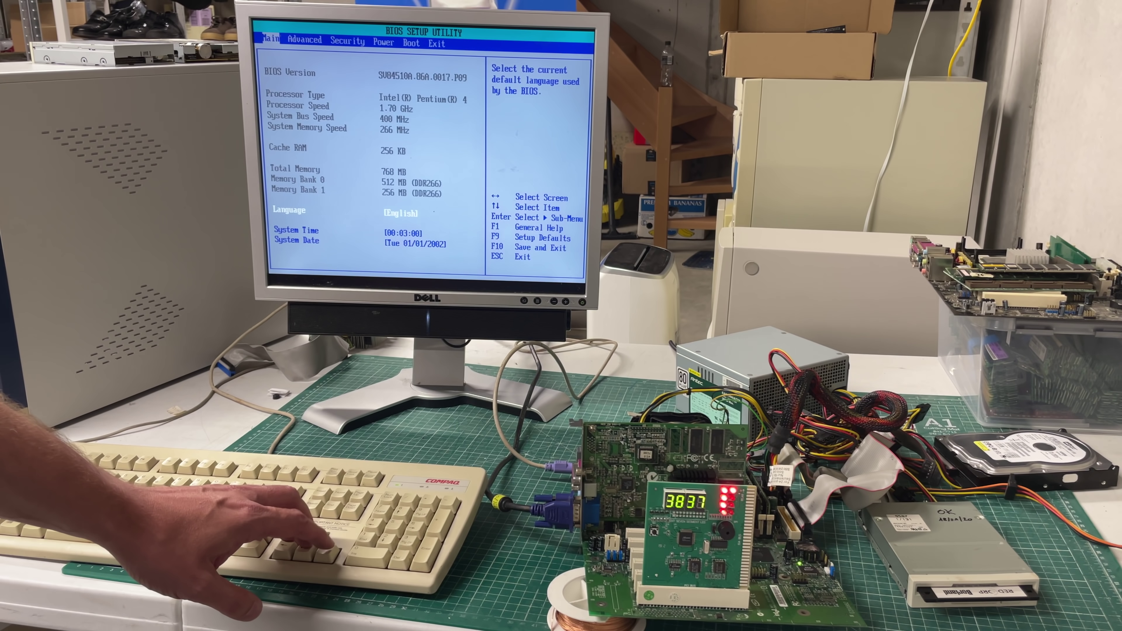
{"action": "key", "text": "Right"}
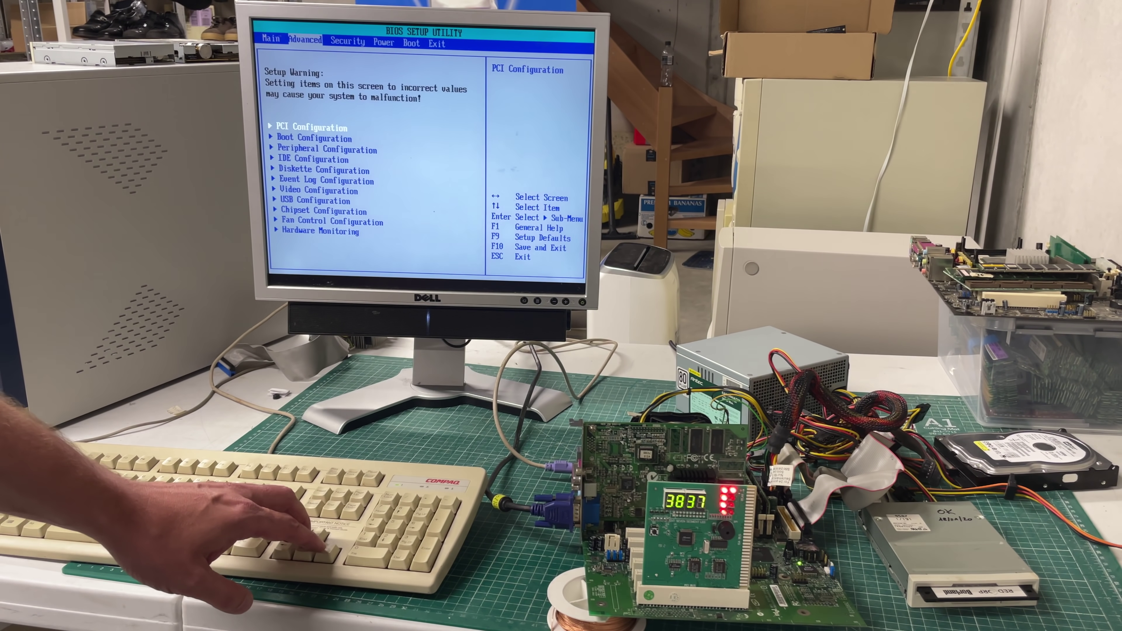
{"action": "key", "text": "Right"}
{"action": "key", "text": "Right"}
{"action": "key", "text": "Right"}
{"action": "key", "text": "Right"}
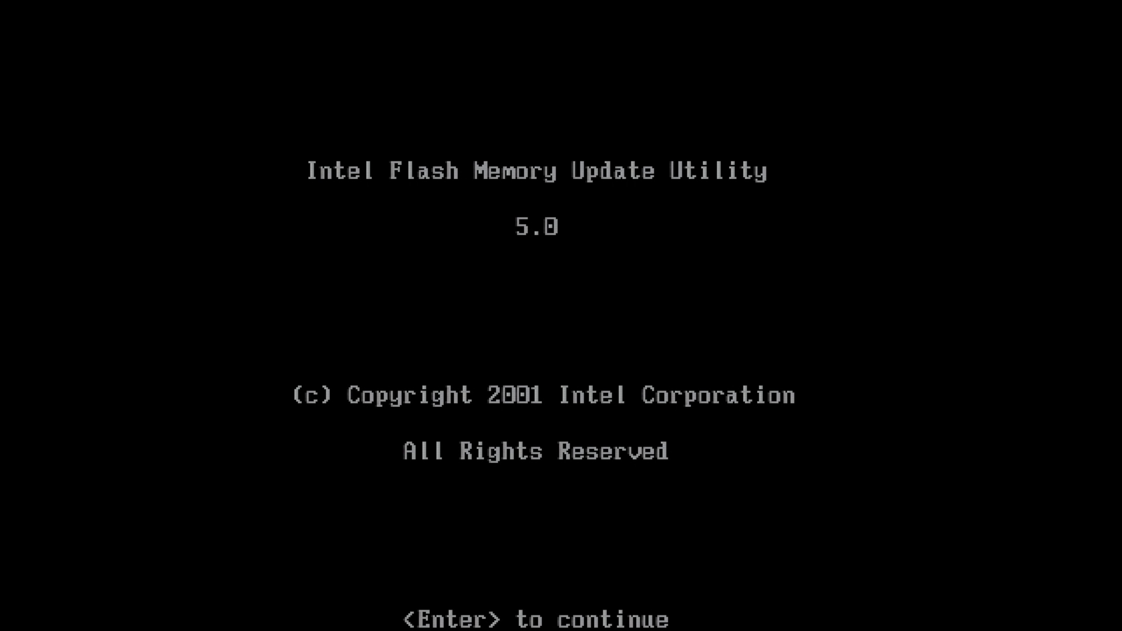
- Load LOGODATA.USR for a user data area update in the Intel Flash Memory Update Utility, and cancel the programming
{"action": "key", "text": "Return"}
{"action": "key", "text": "Return"}
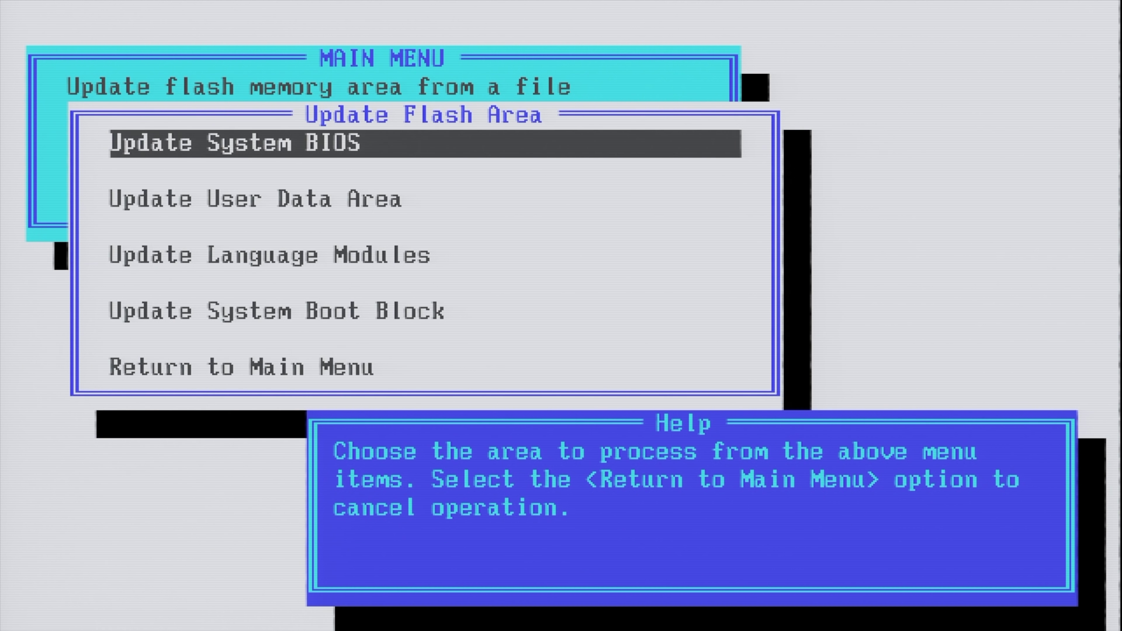
{"action": "key", "text": "Down"}
{"action": "key", "text": "Return"}
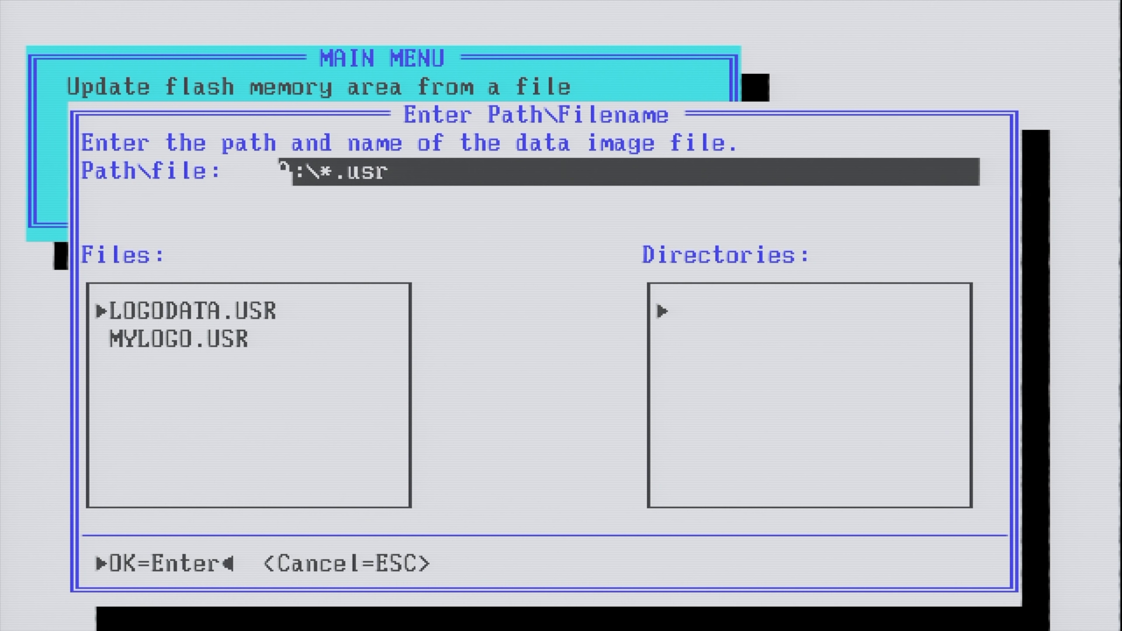
{"action": "key", "text": "Tab"}
{"action": "key", "text": "Down"}
{"action": "key", "text": "Up"}
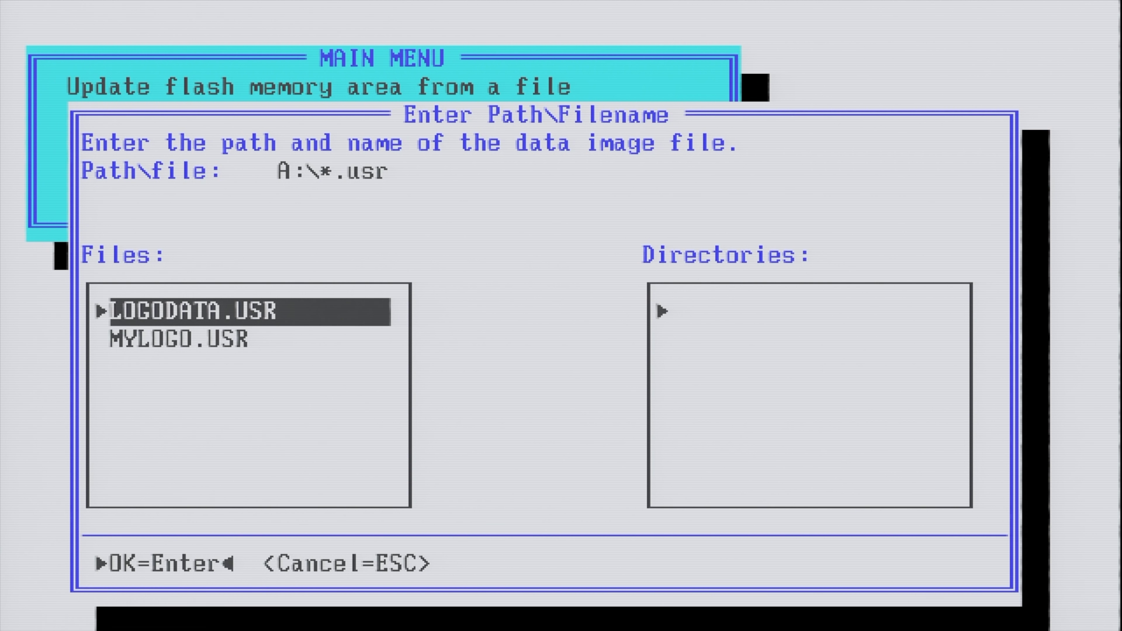
{"action": "key", "text": "Return"}
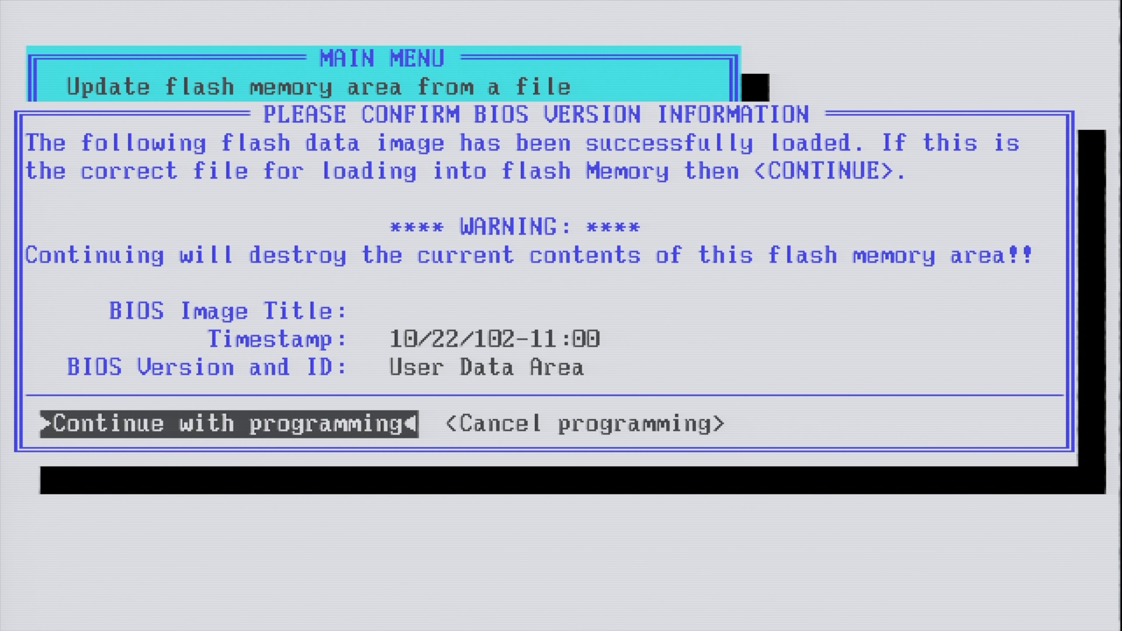
{"action": "key", "text": "Escape"}
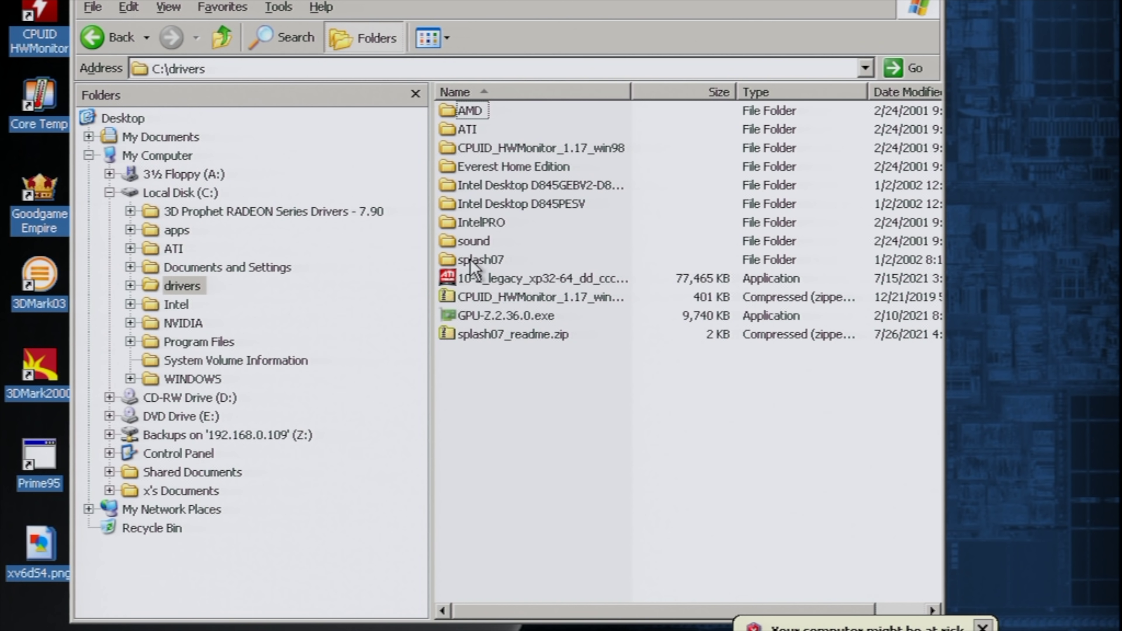
- Open splash07_readme.txt from the splash07 folder, and highlight the introduction's paragraph on converting 16-color bitmaps
{"action": "double_click", "coordinate": [469, 261]}
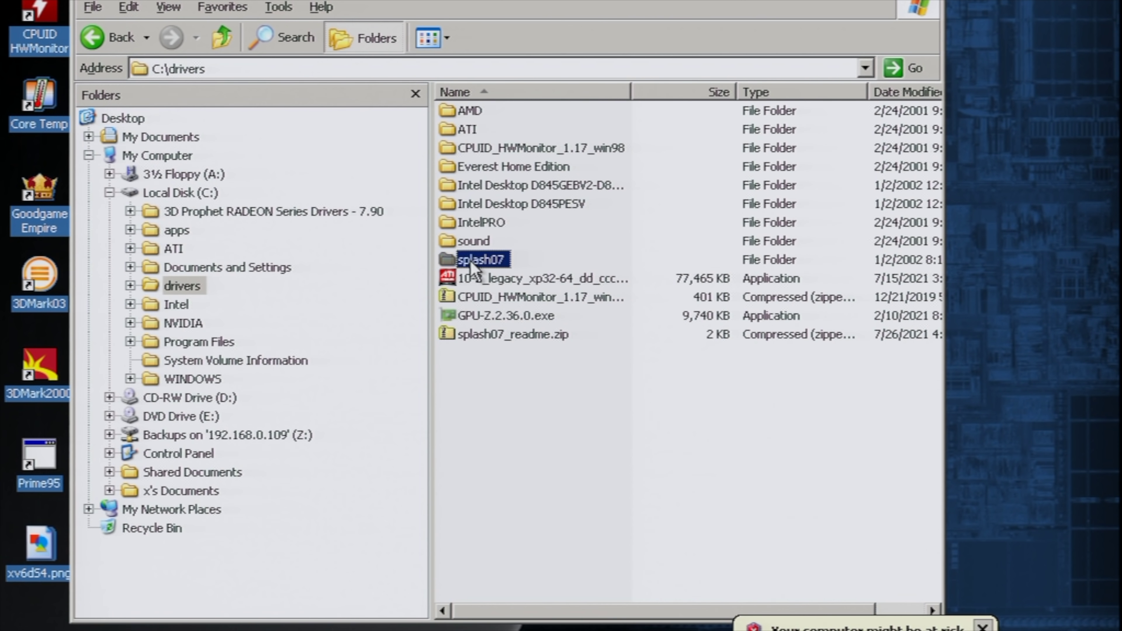
{"action": "left_click", "coordinate": [486, 170]}
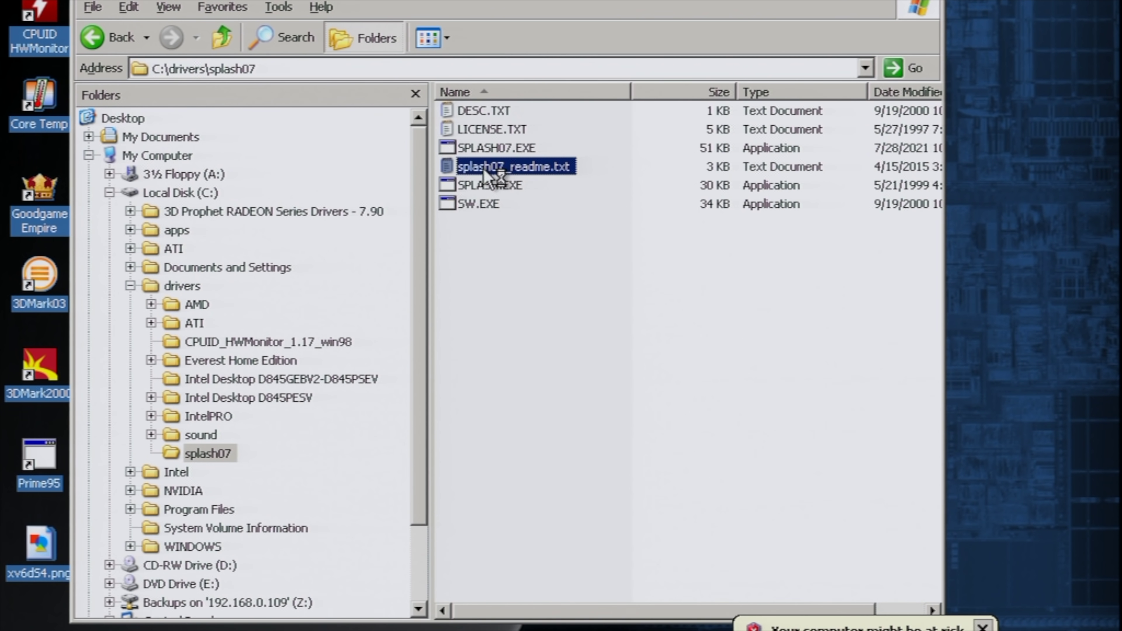
{"action": "double_click", "coordinate": [486, 170]}
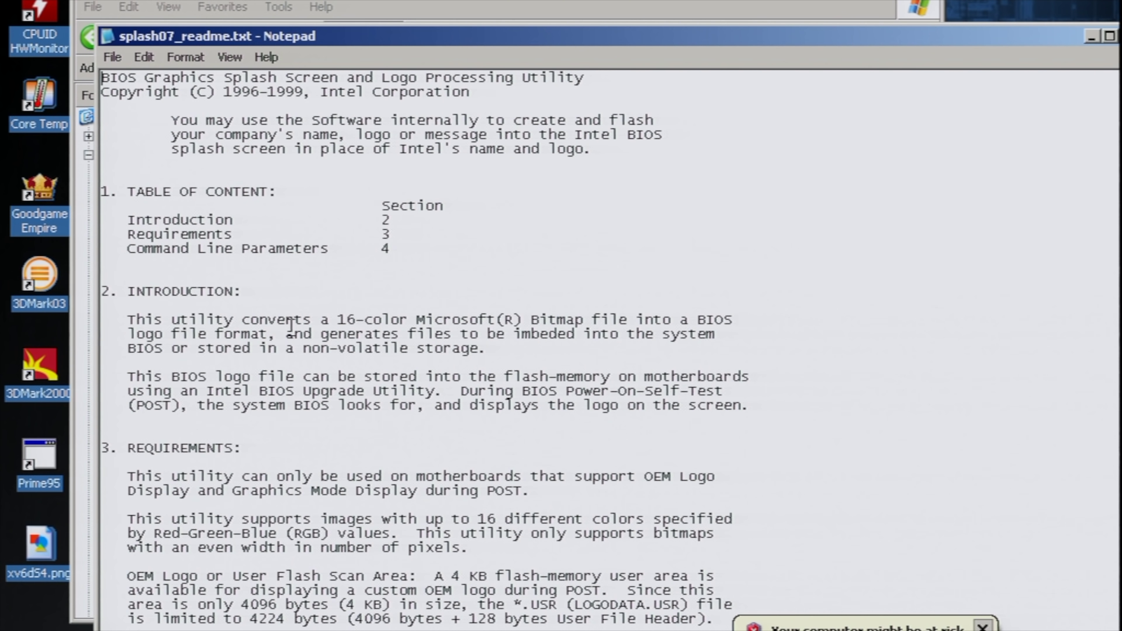
{"action": "scroll", "coordinate": [286, 336], "scroll_direction": "down", "scroll_amount": 2}
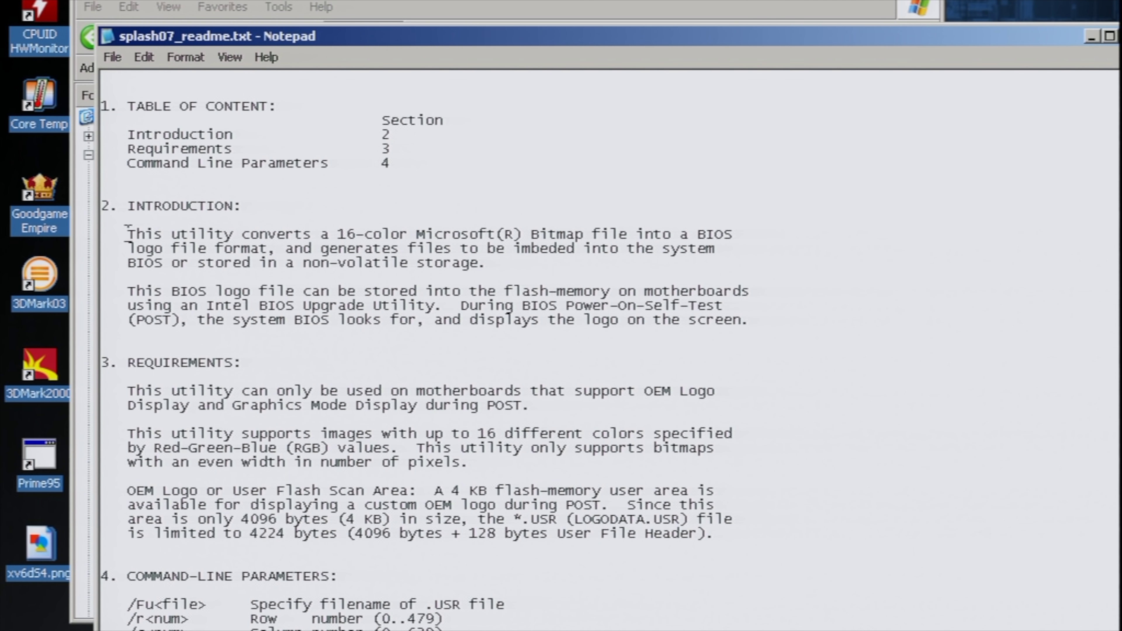
{"action": "left_click_drag", "start_coordinate": [129, 234], "coordinate": [709, 265]}
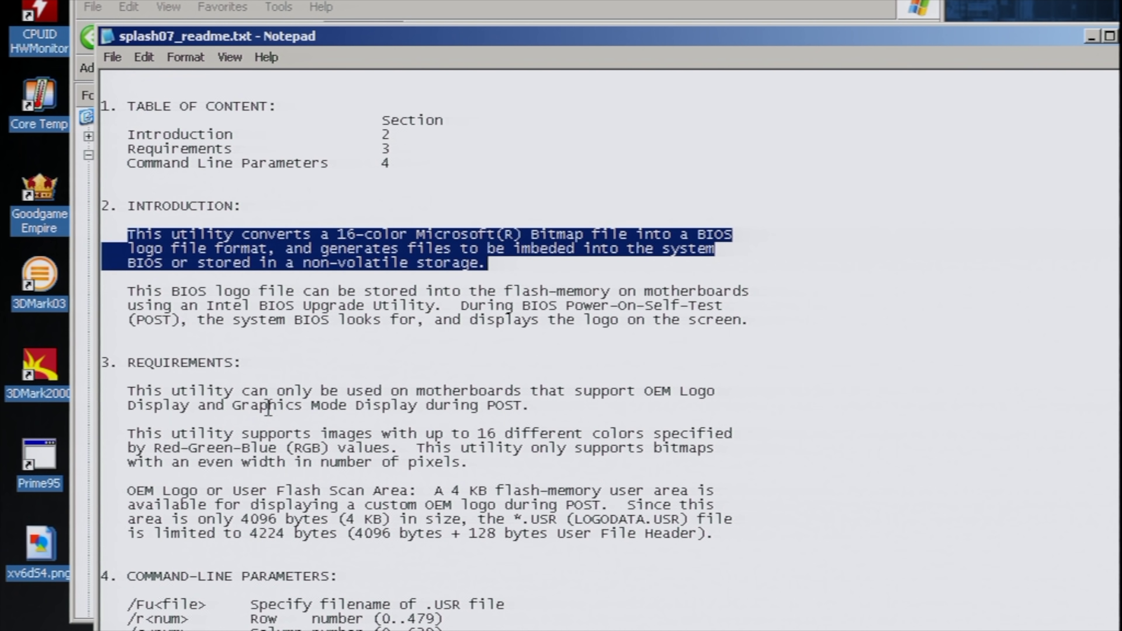
{"action": "left_click", "coordinate": [321, 352]}
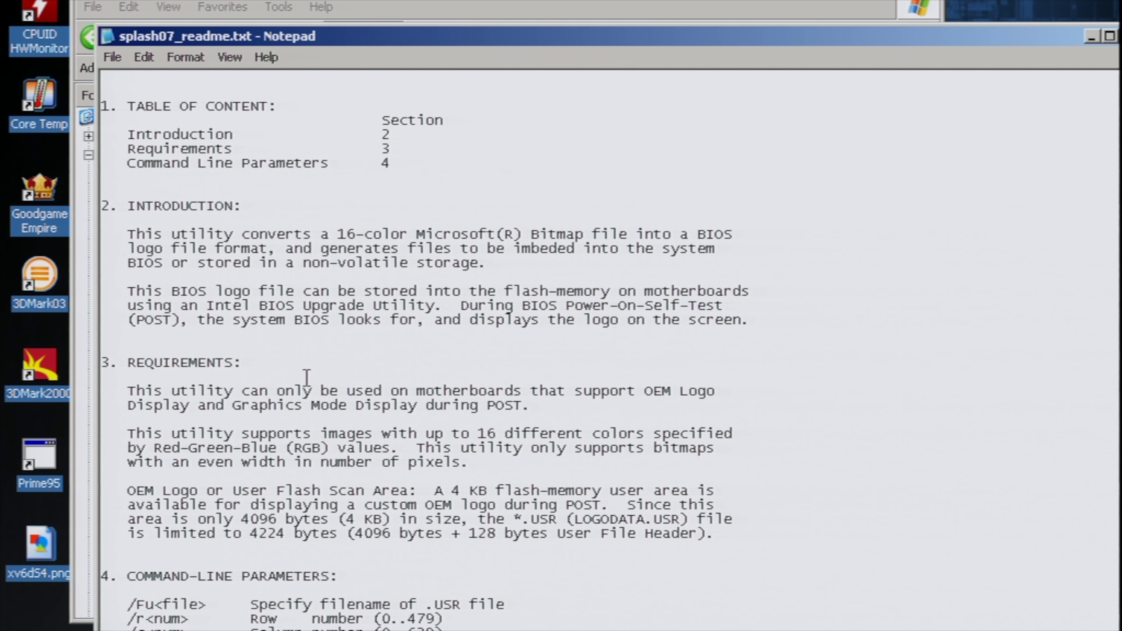
- Go through the readme's requirements, highlighting the motherboard support paragraph and the OEM logo flash area paragraph
{"action": "scroll", "coordinate": [307, 377], "scroll_direction": "down", "scroll_amount": 1}
{"action": "scroll", "coordinate": [306, 376], "scroll_direction": "down", "scroll_amount": 1}
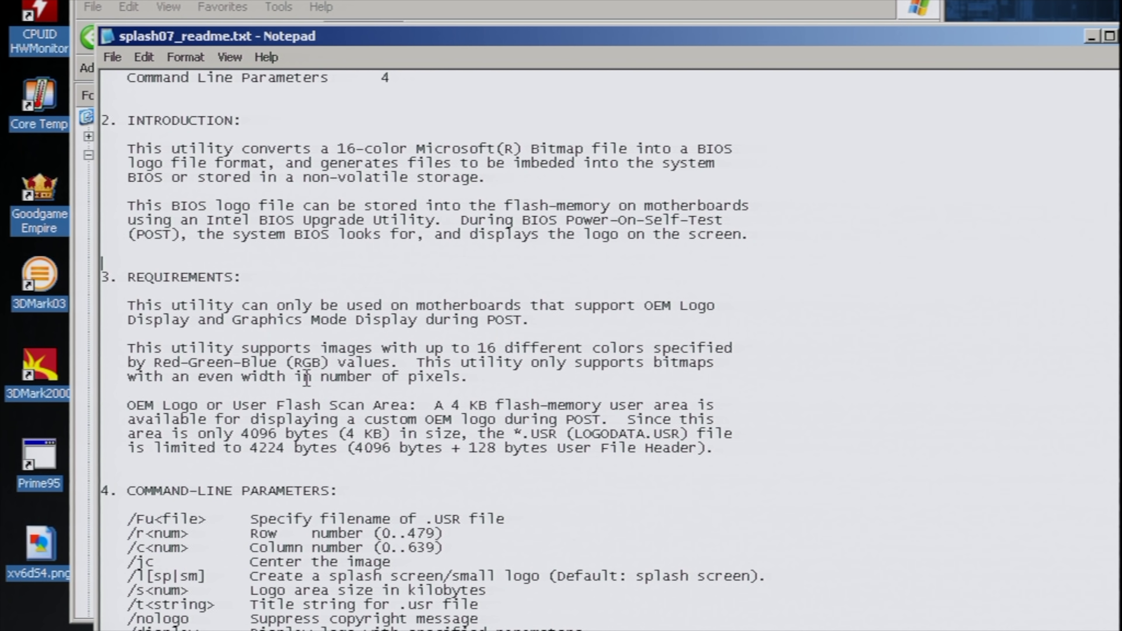
{"action": "scroll", "coordinate": [307, 377], "scroll_direction": "down", "scroll_amount": 1}
{"action": "scroll", "coordinate": [306, 377], "scroll_direction": "down", "scroll_amount": 1}
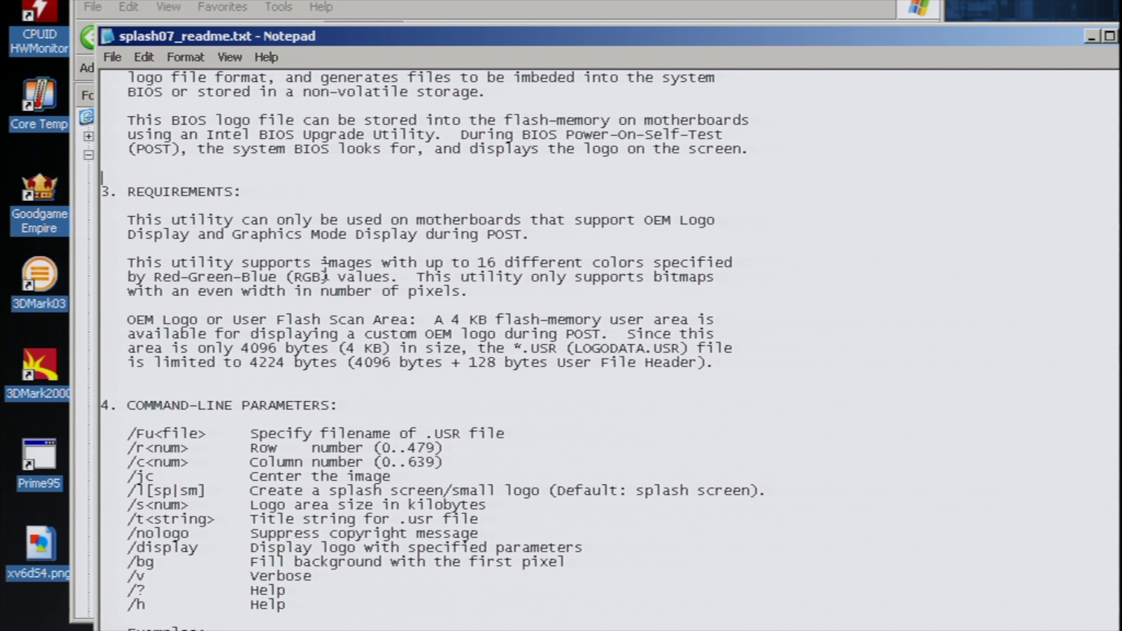
{"action": "left_click_drag", "start_coordinate": [115, 213], "coordinate": [117, 250]}
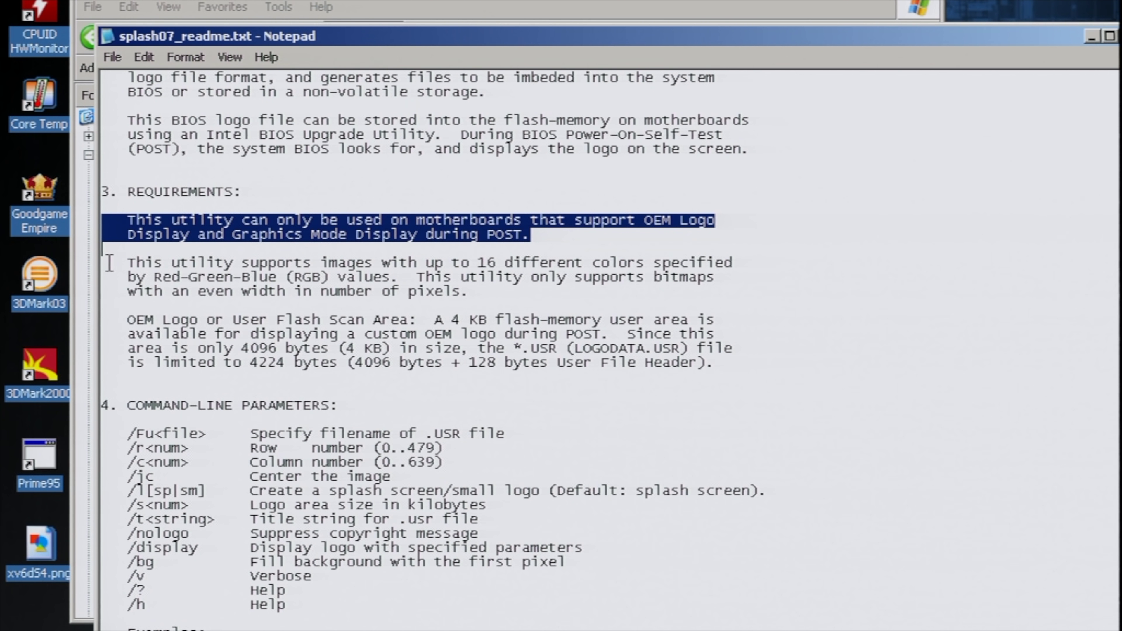
{"action": "left_click", "coordinate": [104, 278]}
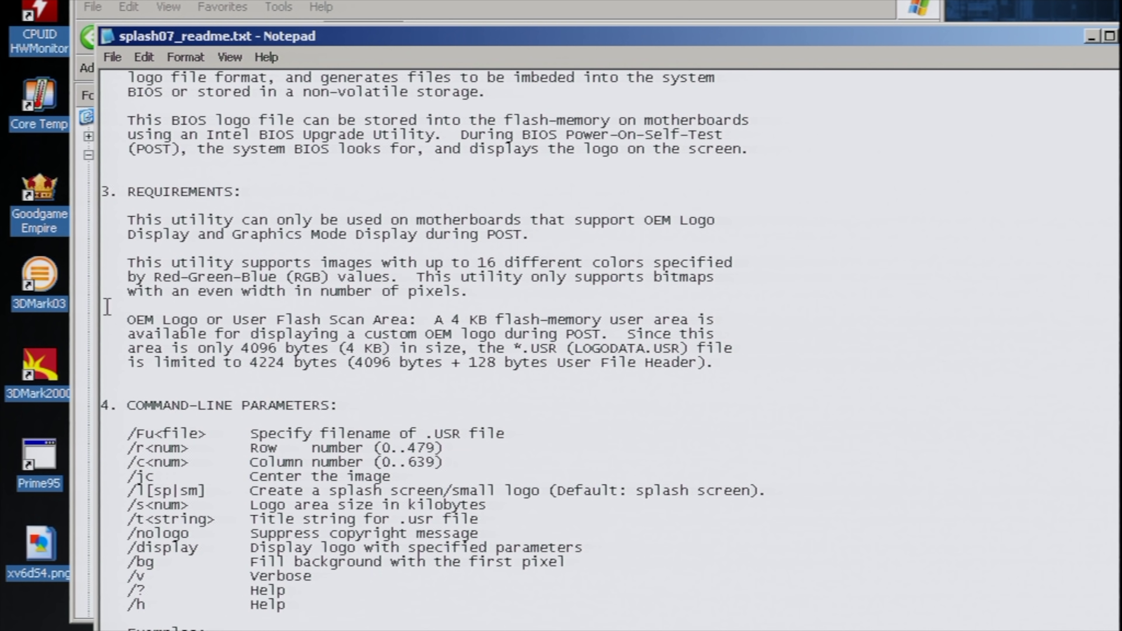
{"action": "scroll", "coordinate": [108, 306], "scroll_direction": "down", "scroll_amount": 1}
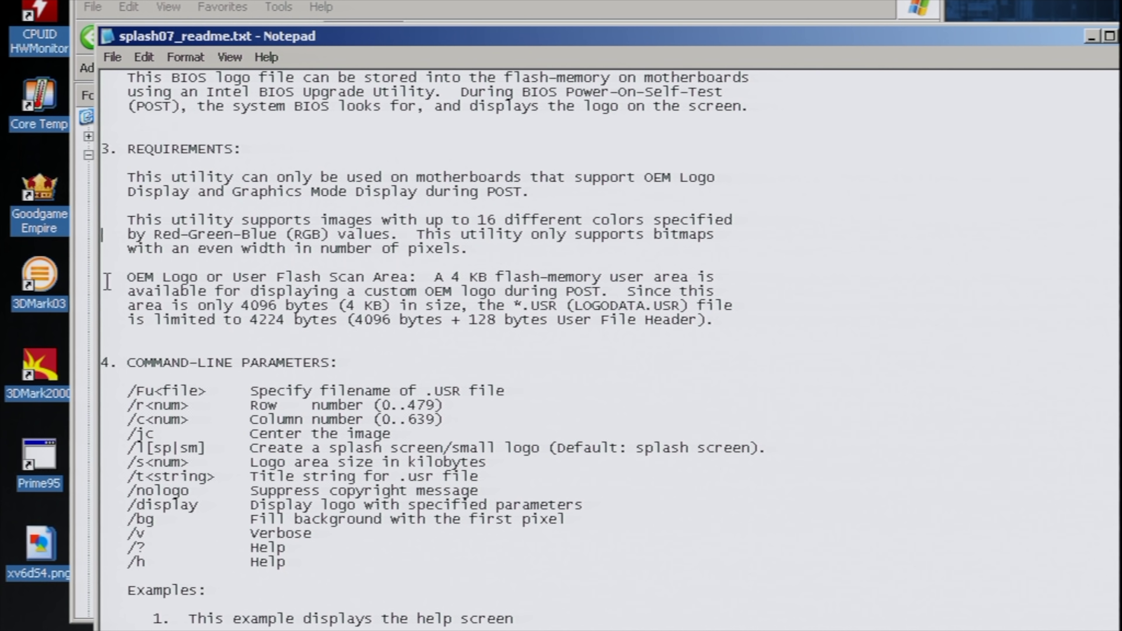
{"action": "left_click_drag", "start_coordinate": [111, 278], "coordinate": [102, 331]}
{"action": "left_click", "coordinate": [115, 339]}
- In Paint, place a text box about 558 × 165 pixels on the blue image, enter "RetroSpector78" and "Presents" with a blank line between, and select all text
{"action": "mouse_move", "coordinate": [286, 111]}
{"action": "left_mouse_down"}
{"action": "mouse_move", "coordinate": [481, 150]}
{"action": "mouse_move", "coordinate": [744, 245]}
{"action": "left_mouse_up"}
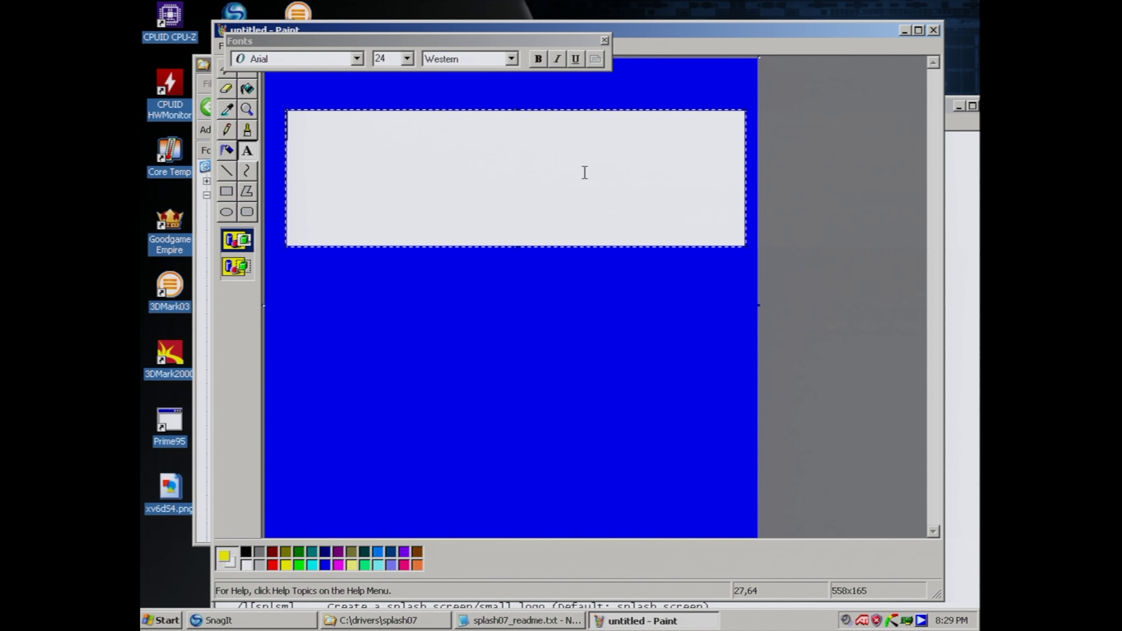
{"action": "type", "text": "RetroSpector78"}
{"action": "key", "text": "Return"}
{"action": "key", "text": "Return"}
{"action": "type", "text": "Presents"}
{"action": "key", "text": "Return"}
{"action": "key", "text": "Return"}
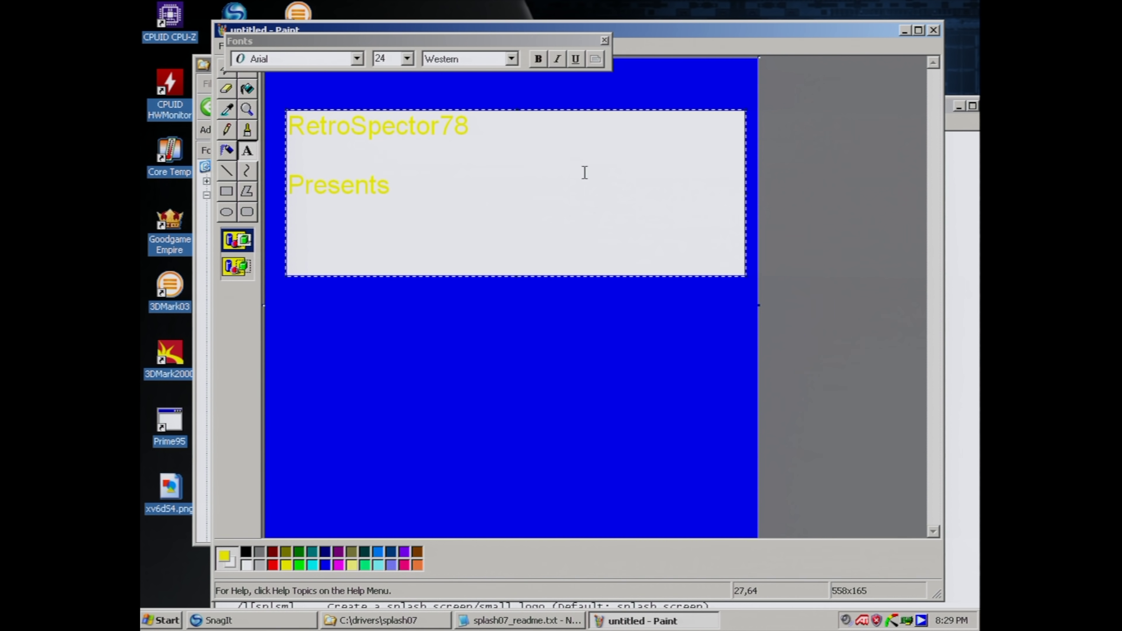
{"action": "key", "text": "ctrl+a"}
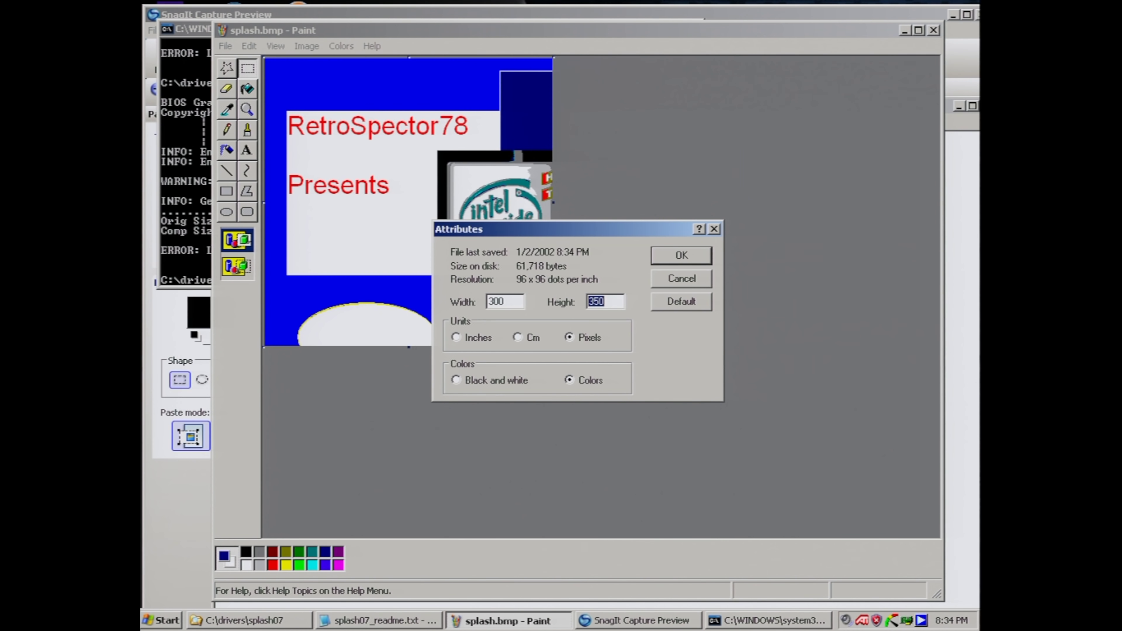
- Resize the canvas to 300 × 300 pixels, and cover the cropped Intel Inside logo with a filled dark blue rectangle
{"action": "type", "text": "300"}
{"action": "left_click", "coordinate": [682, 256]}
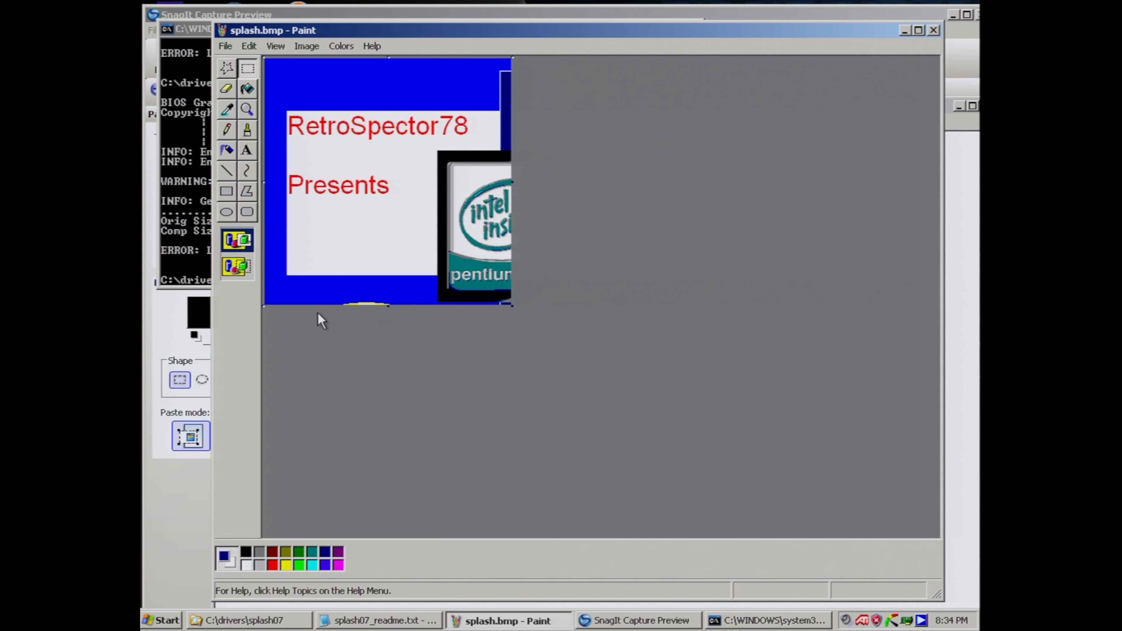
{"action": "left_click_drag", "start_coordinate": [424, 138], "coordinate": [556, 330]}
{"action": "right_click", "coordinate": [556, 331]}
{"action": "left_click", "coordinate": [226, 192]}
{"action": "left_click", "coordinate": [226, 191]}
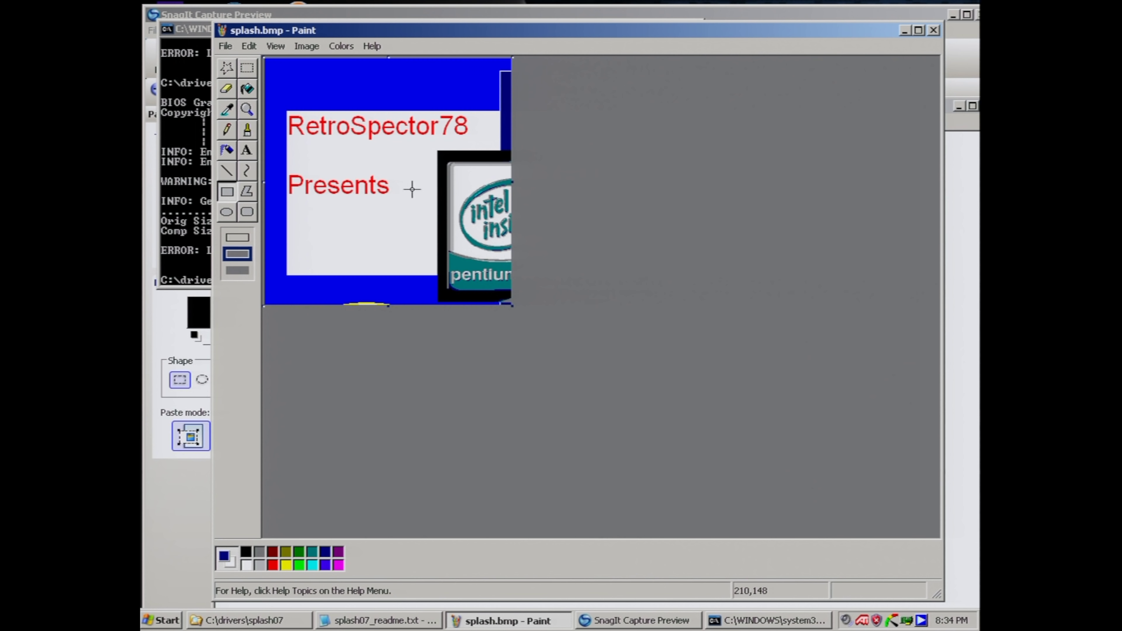
{"action": "left_click_drag", "start_coordinate": [435, 148], "coordinate": [592, 394]}
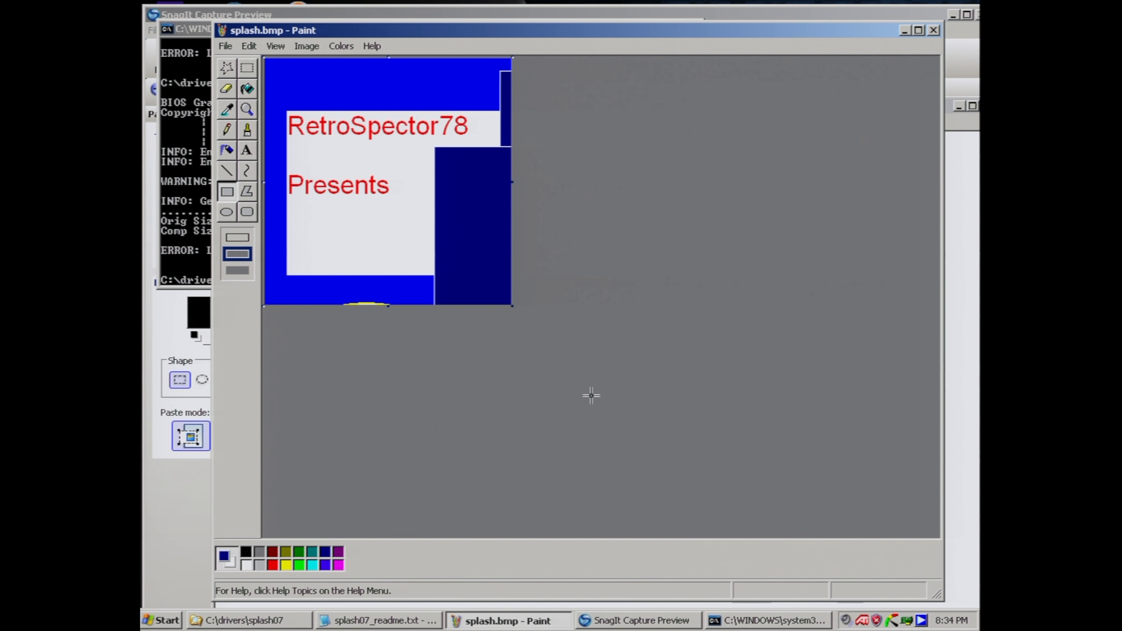
- Paste the Intel Inside Pentium 4 picture from a file in My Documents, and place it beside the text over the dark blue rectangle
{"action": "left_click", "coordinate": [247, 45]}
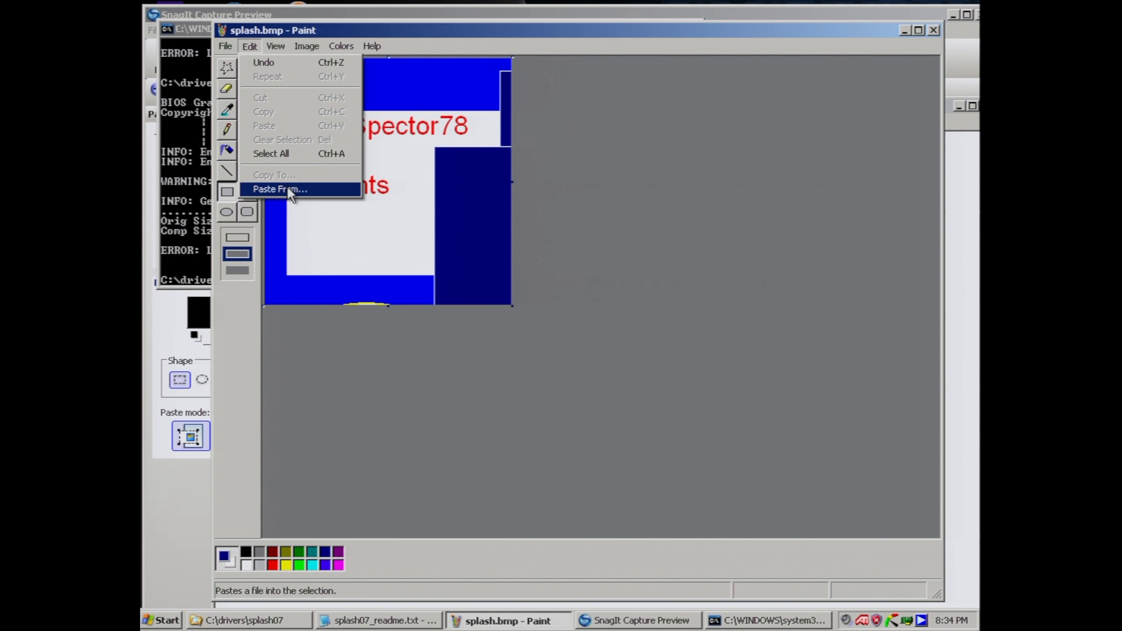
{"action": "left_click", "coordinate": [274, 188]}
{"action": "left_click", "coordinate": [462, 179]}
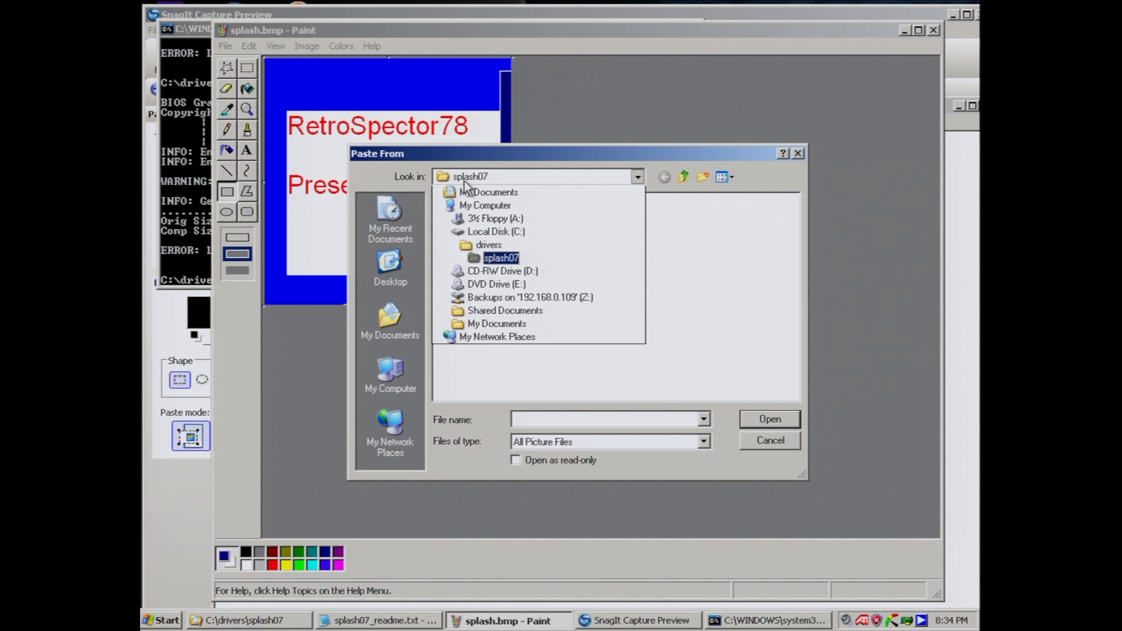
{"action": "left_click", "coordinate": [463, 192]}
{"action": "double_click", "coordinate": [464, 242]}
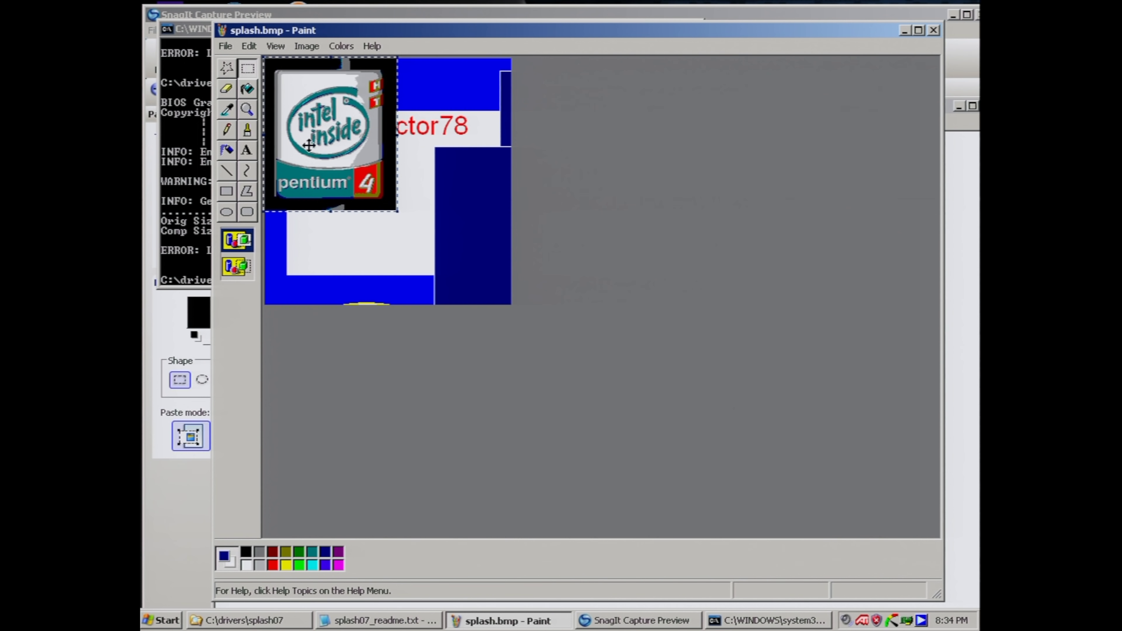
{"action": "left_click_drag", "start_coordinate": [307, 135], "coordinate": [435, 222]}
- Save splash.bmp, and rerun the previous logo conversion command in the command prompt
{"action": "left_click", "coordinate": [226, 46]}
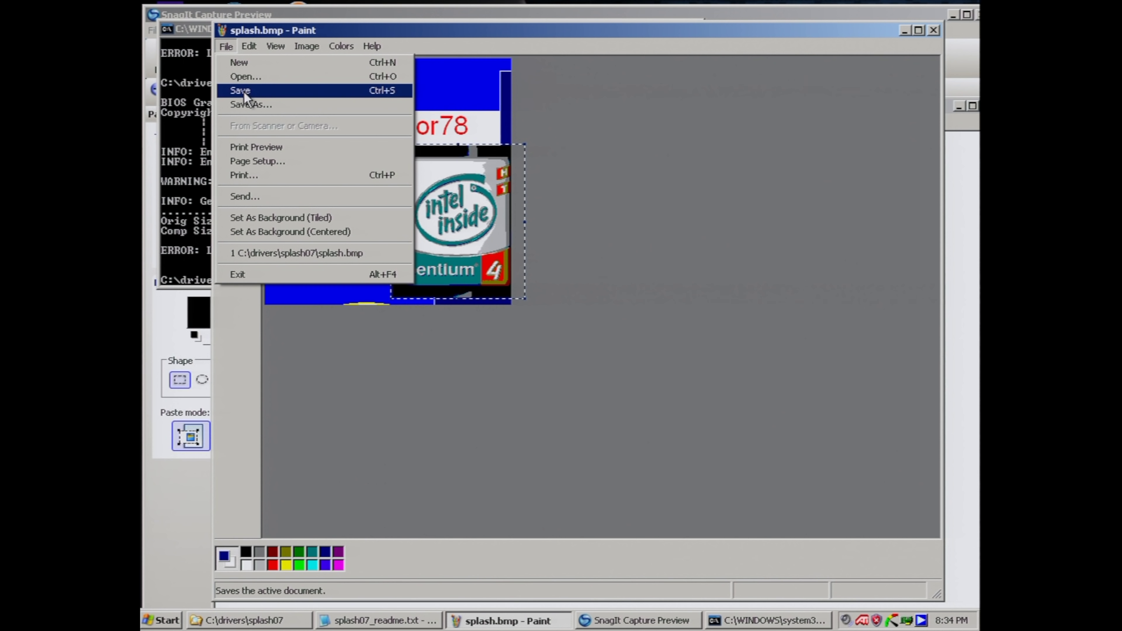
{"action": "left_click", "coordinate": [244, 92]}
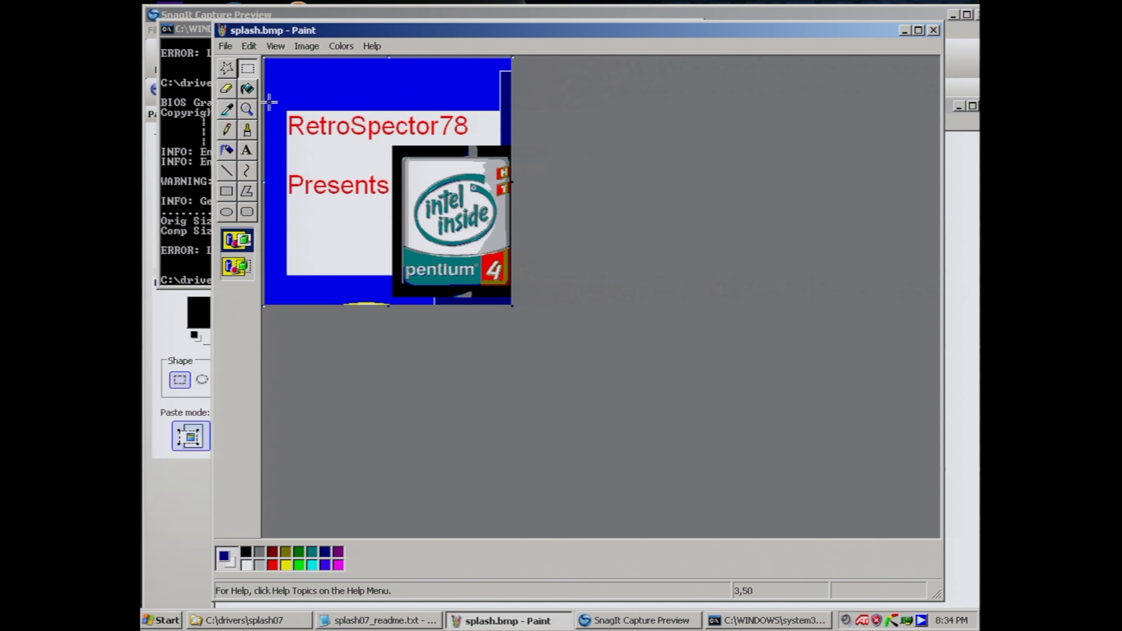
{"action": "key", "text": "alt+Tab"}
{"action": "key", "text": "Up"}
{"action": "key", "text": "Return"}
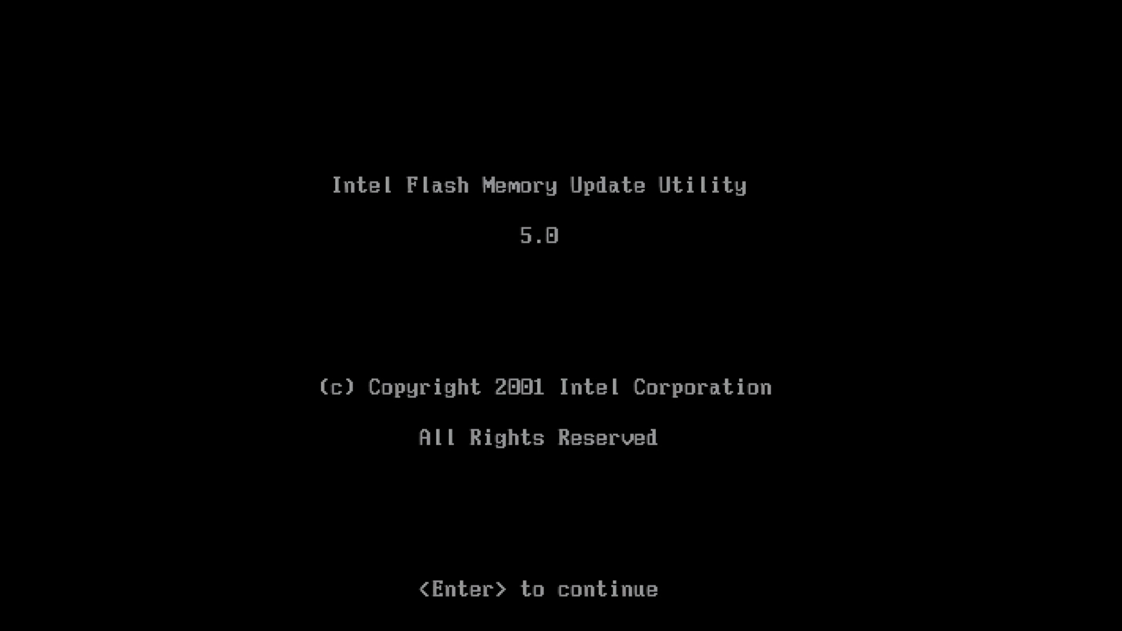
- Load MYLOGO.USR for a user data area update in the Intel Flash Memory Update Utility, and continue with programming
{"action": "key", "text": "Return"}
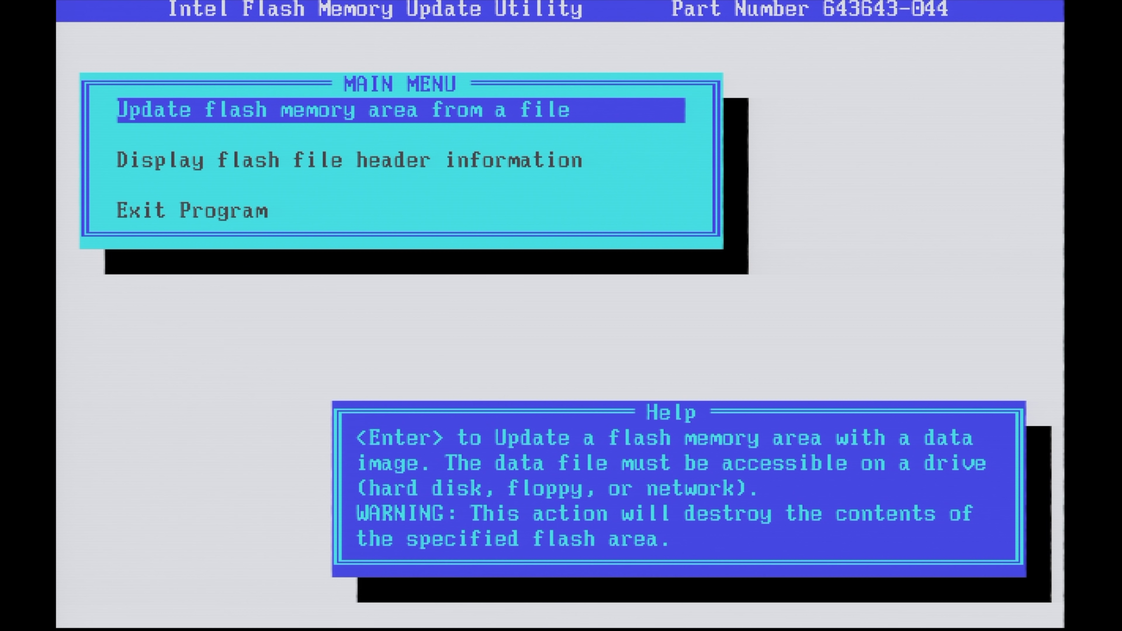
{"action": "key", "text": "Return"}
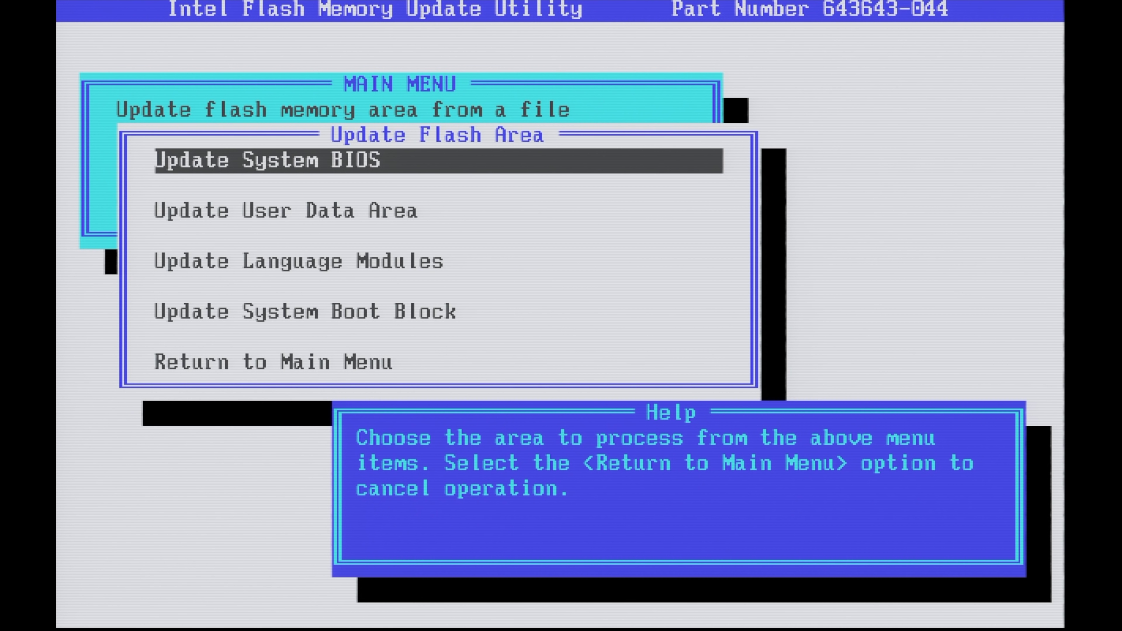
{"action": "key", "text": "Down"}
{"action": "key", "text": "Return"}
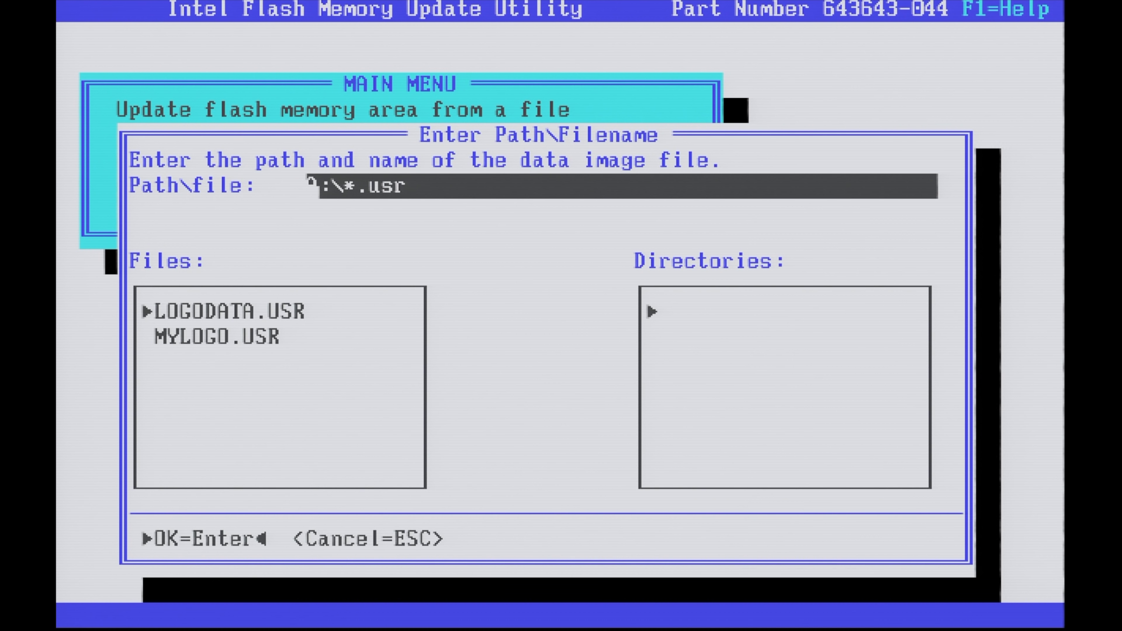
{"action": "key", "text": "Down"}
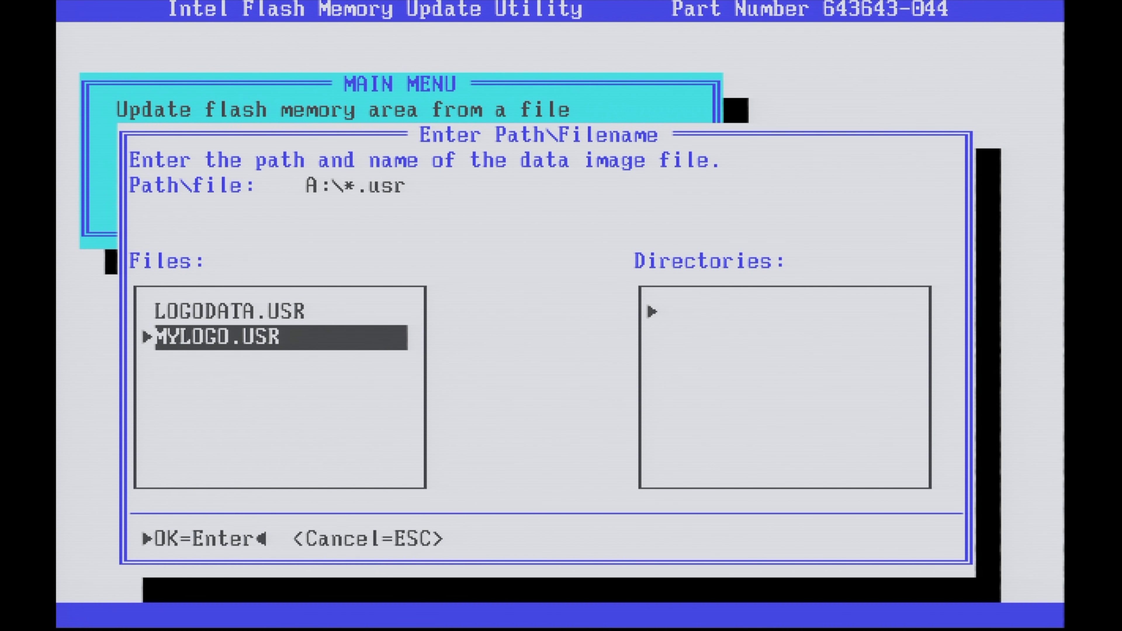
{"action": "key", "text": "Return"}
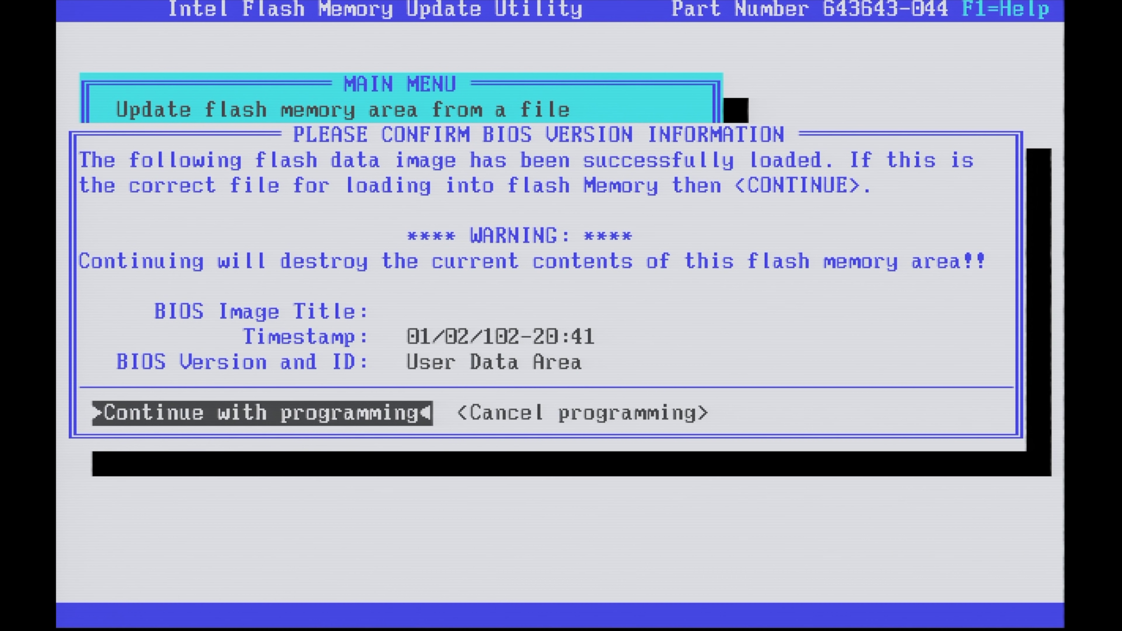
{"action": "key", "text": "Return"}
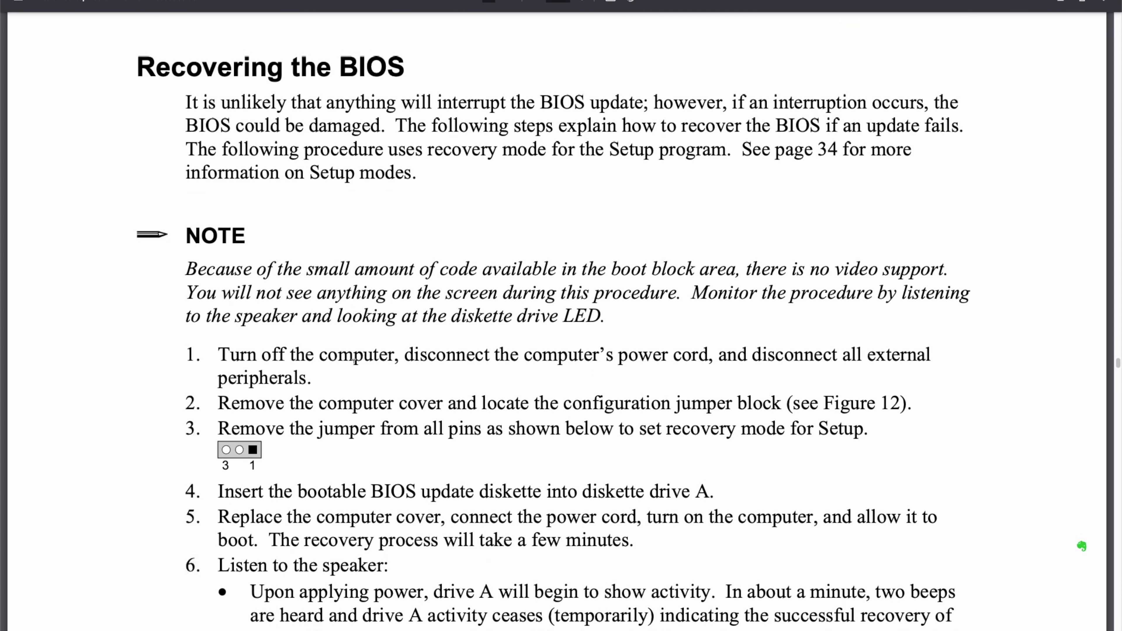
- Highlight the manual's recovery step on inserting the bootable diskette, and select P09-0017.BI1 through P09-0017.BIO on the floppy
{"action": "left_click_drag", "start_coordinate": [194, 152], "coordinate": [659, 197]}
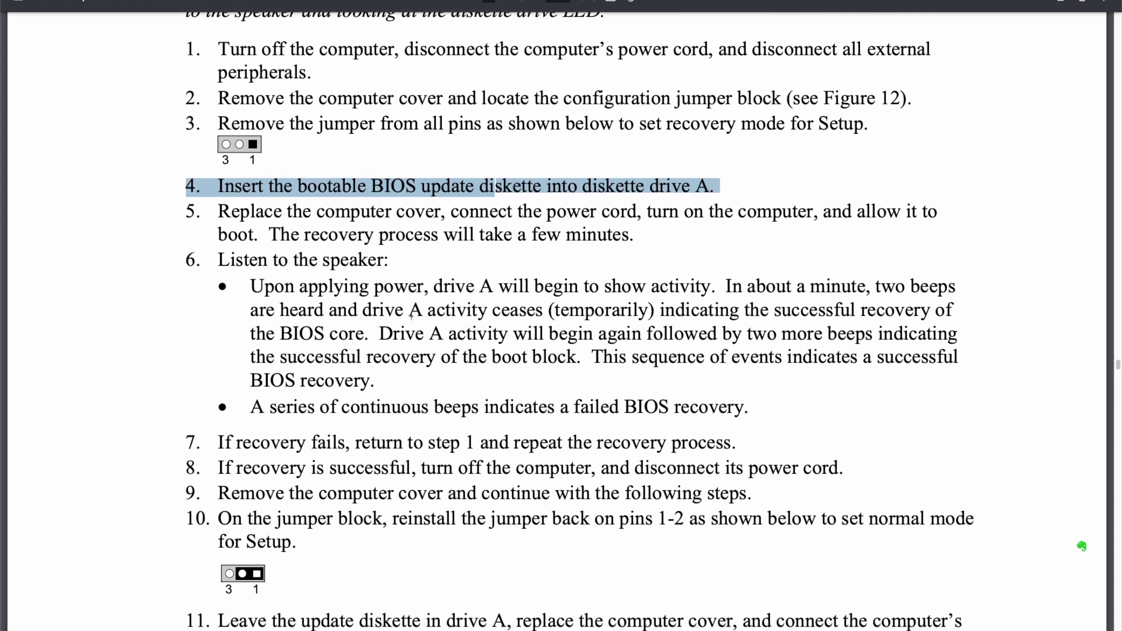
{"action": "left_click", "coordinate": [399, 208]}
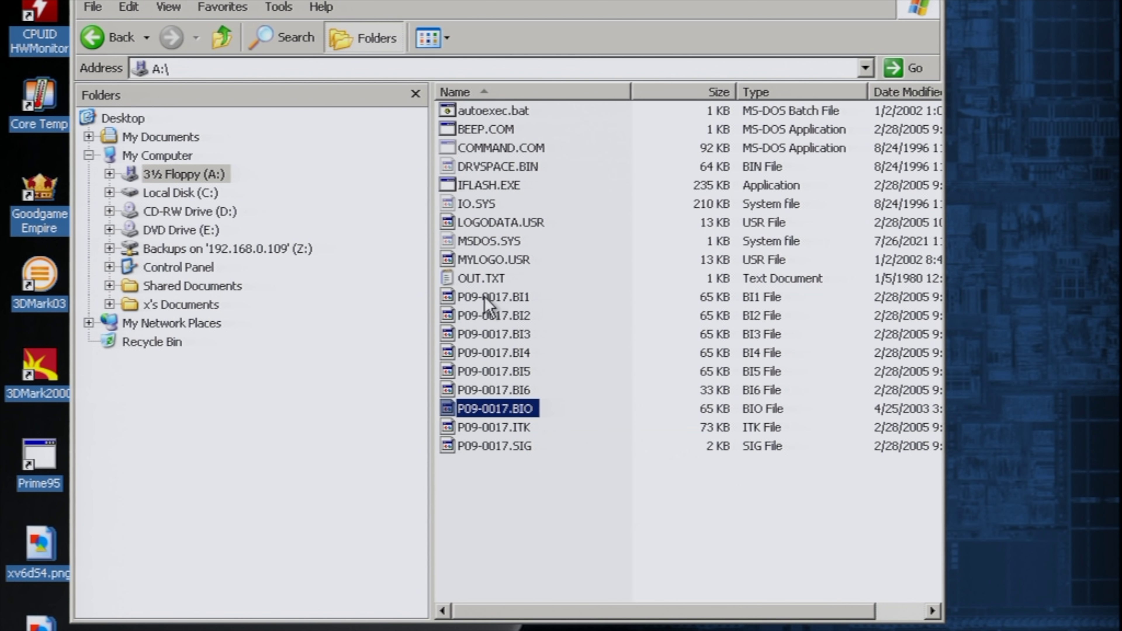
{"action": "left_click", "coordinate": [483, 302]}
{"action": "left_click", "coordinate": [488, 411], "text": "shift"}
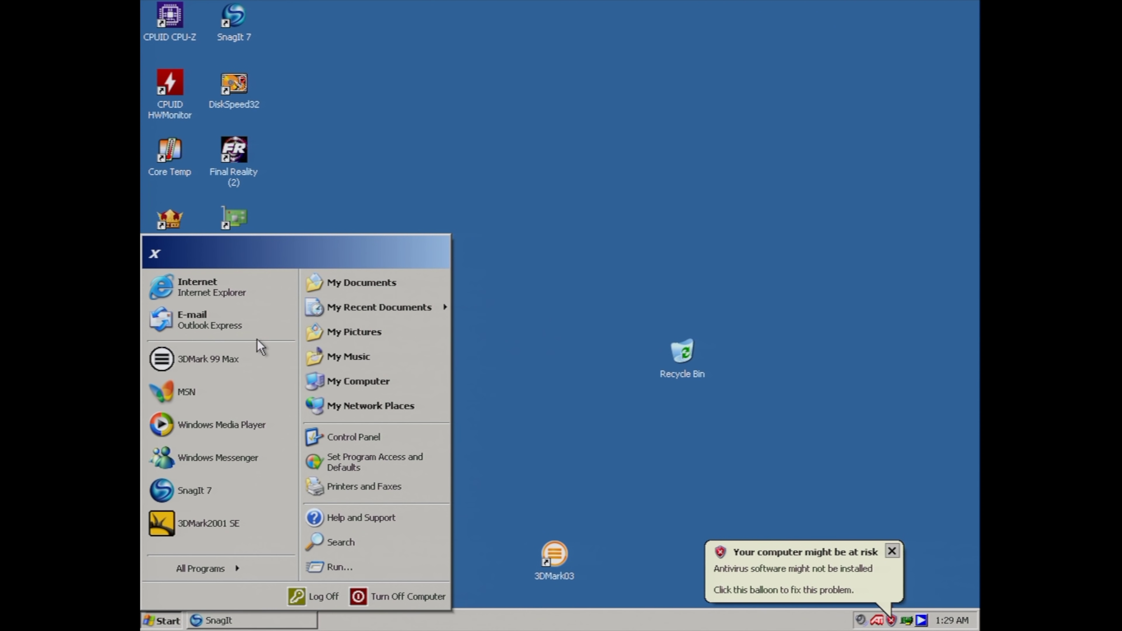
- Launch 3DMark 99 Max, create a new 3DMark benchmark, and run it with the default settings
{"action": "left_click", "coordinate": [243, 358]}
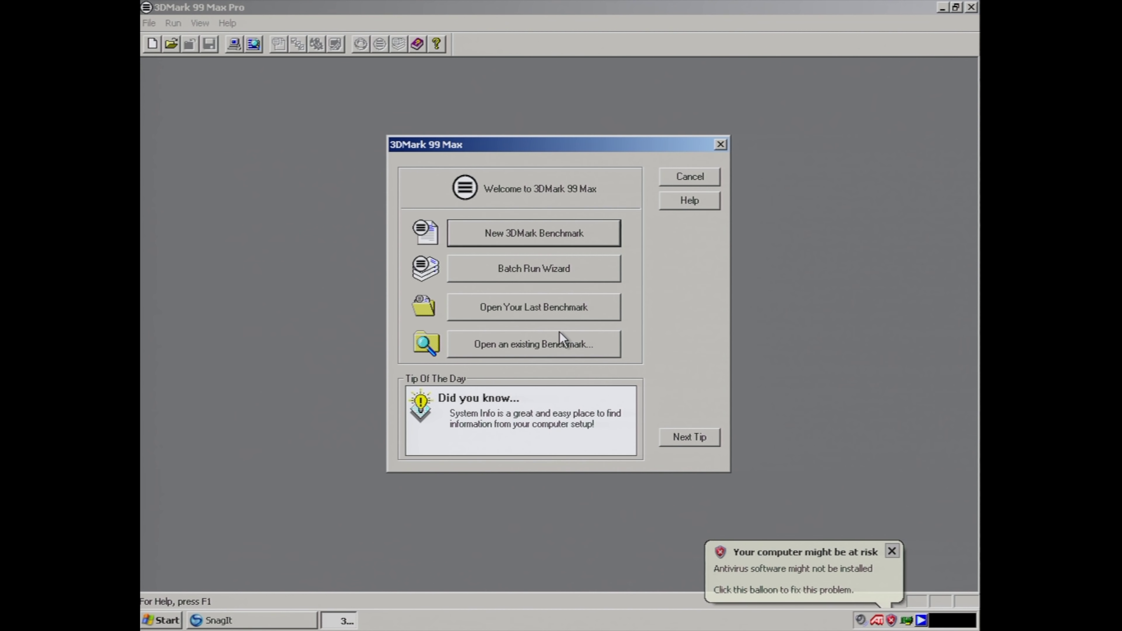
{"action": "left_click", "coordinate": [522, 236]}
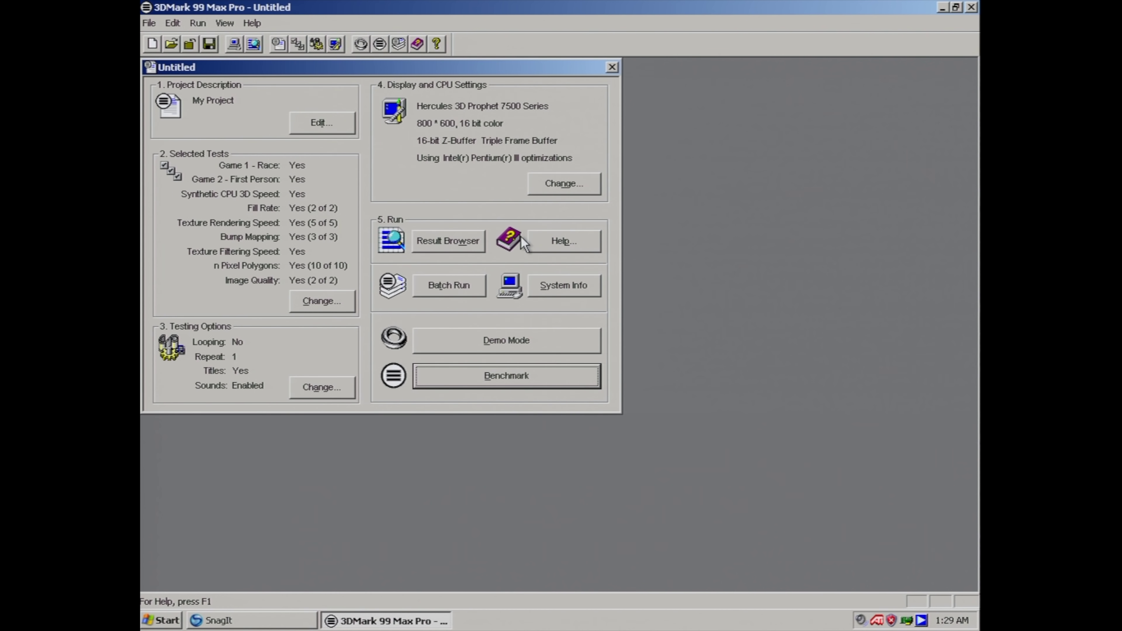
{"action": "left_click", "coordinate": [506, 377]}
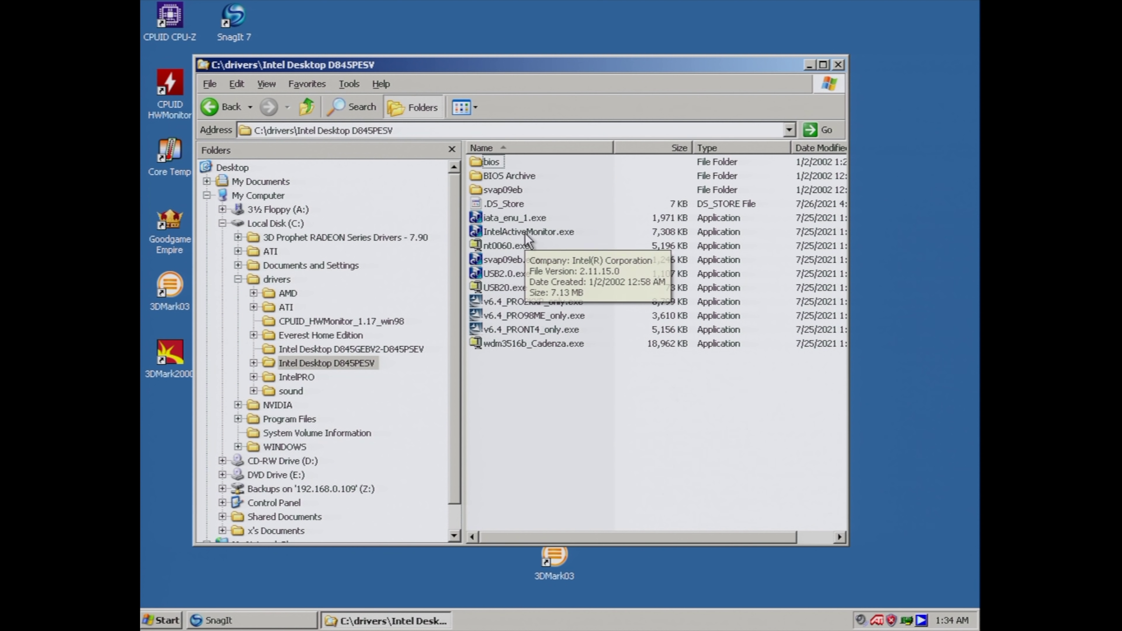
- Install Intel Active Monitor from IntelActiveMonitor.exe into the default destination folder
{"action": "double_click", "coordinate": [526, 233]}
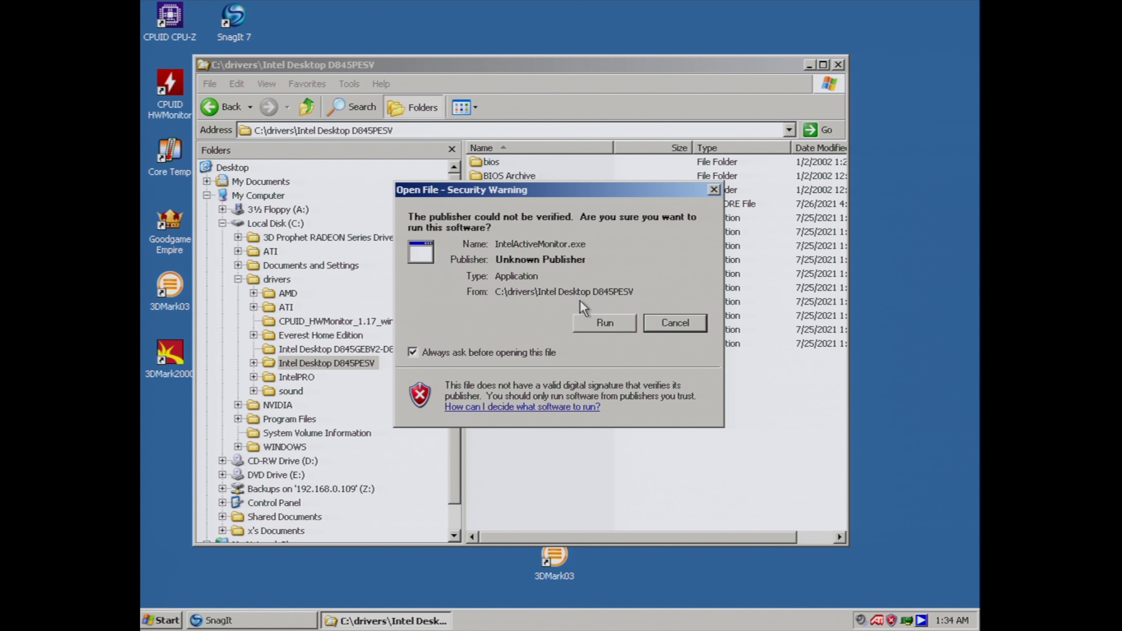
{"action": "left_click", "coordinate": [595, 323]}
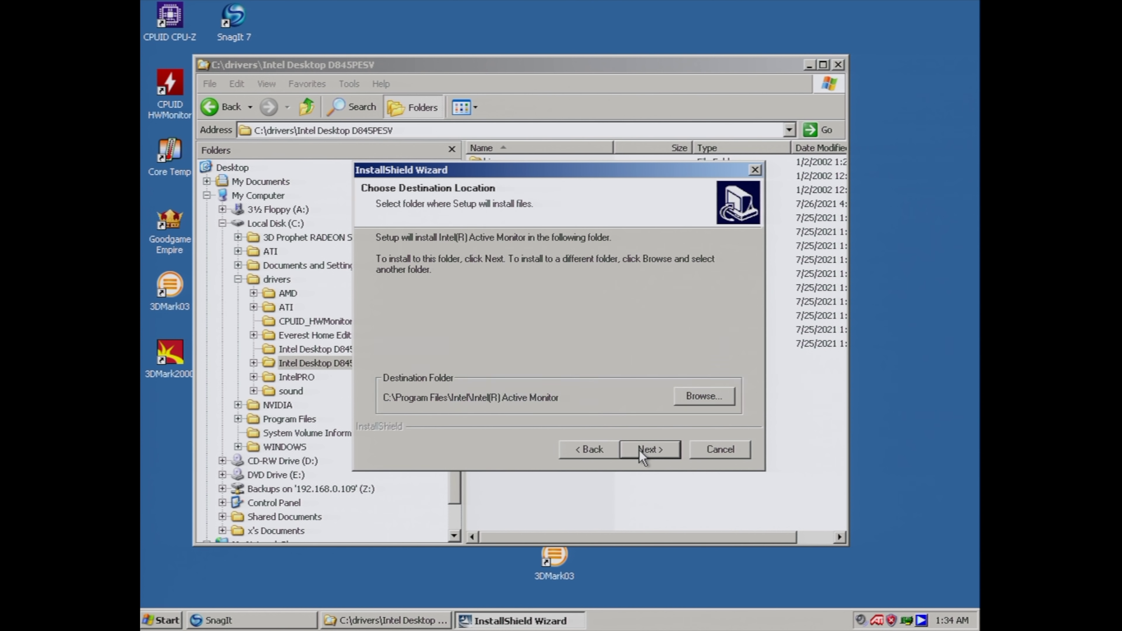
{"action": "left_click", "coordinate": [646, 449]}
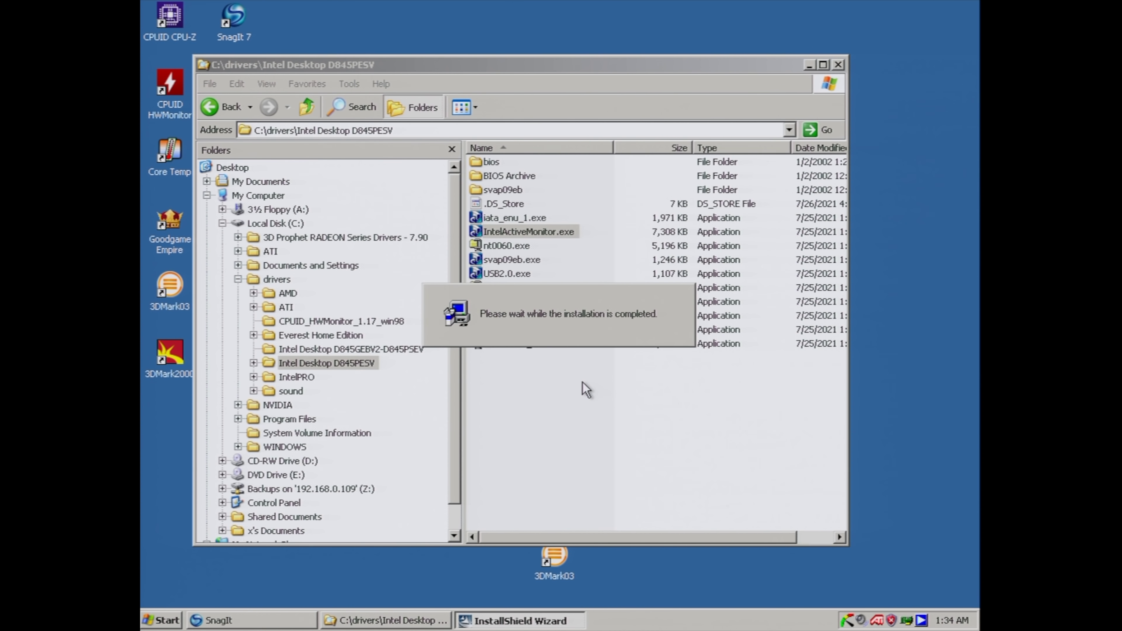
{"action": "left_click", "coordinate": [645, 451]}
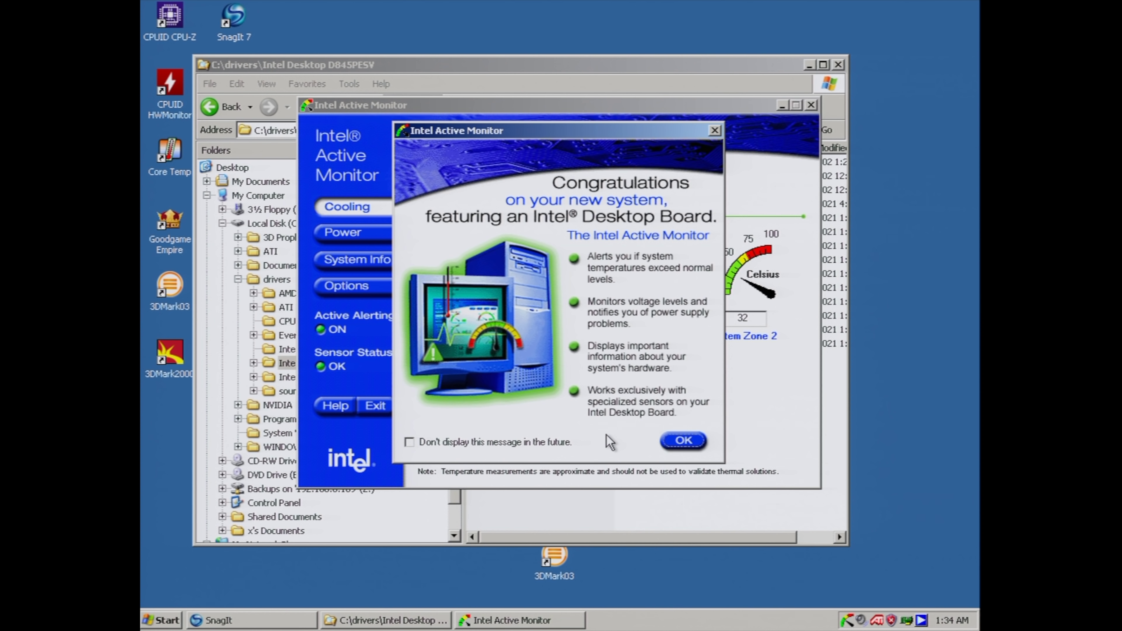
- Dismiss the Intel Active Monitor welcome message, and view the cooling, power supply voltage and system information pages
{"action": "left_click", "coordinate": [684, 441]}
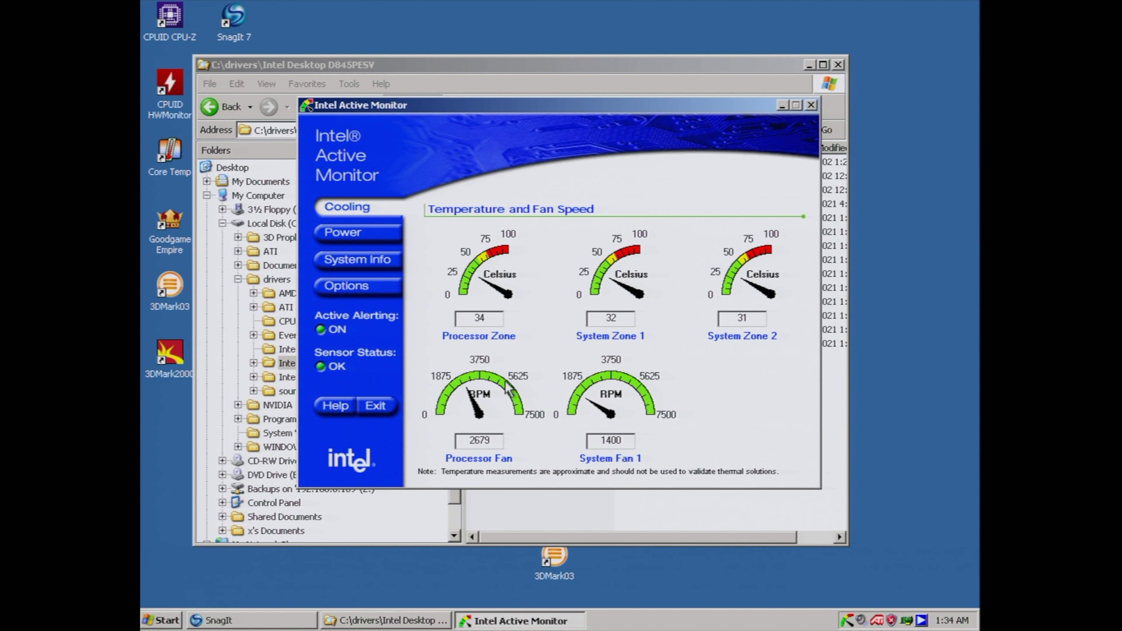
{"action": "left_click", "coordinate": [365, 226]}
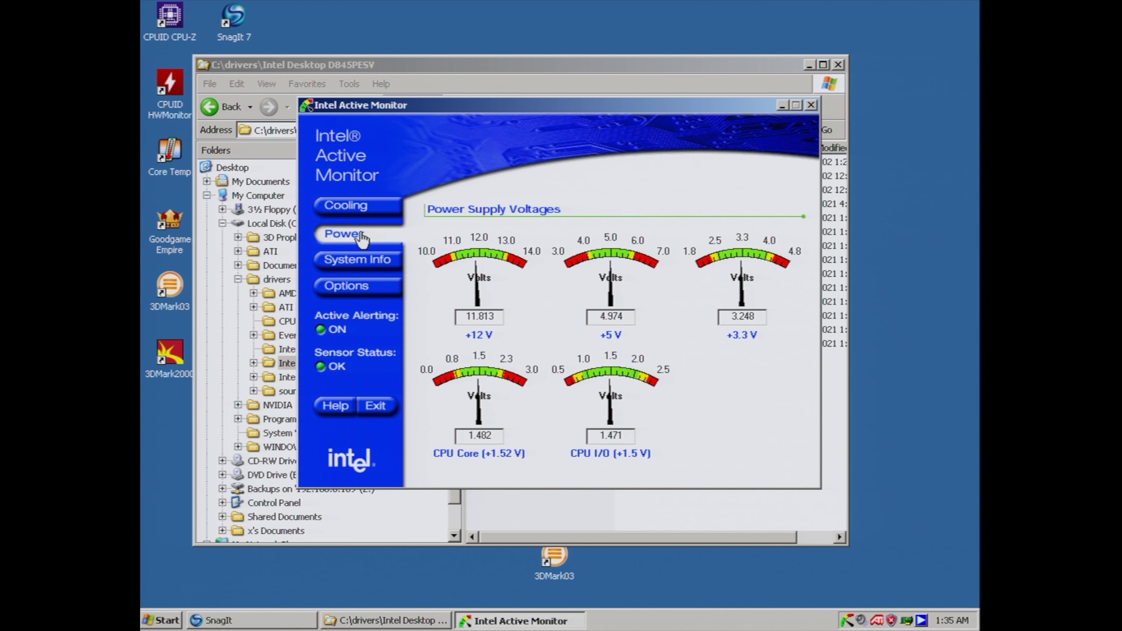
{"action": "left_click", "coordinate": [343, 265]}
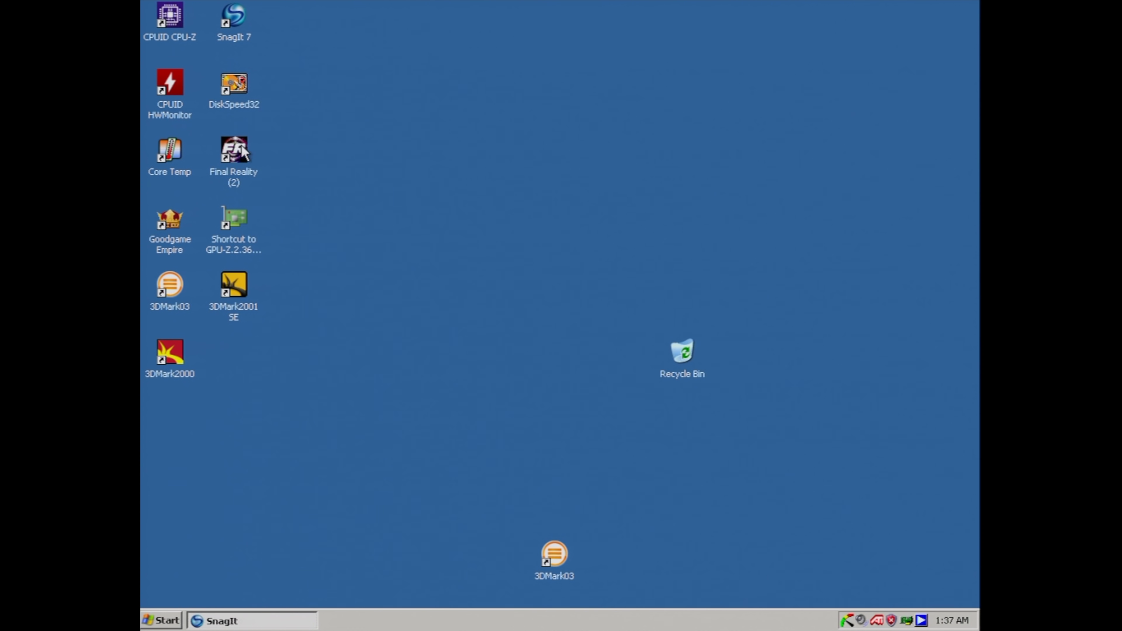
- Open CPUID HWMonitor, and expand the Mainboard and Intel Pentium 4 nodes to examine their sensor readings
{"action": "double_click", "coordinate": [178, 91]}
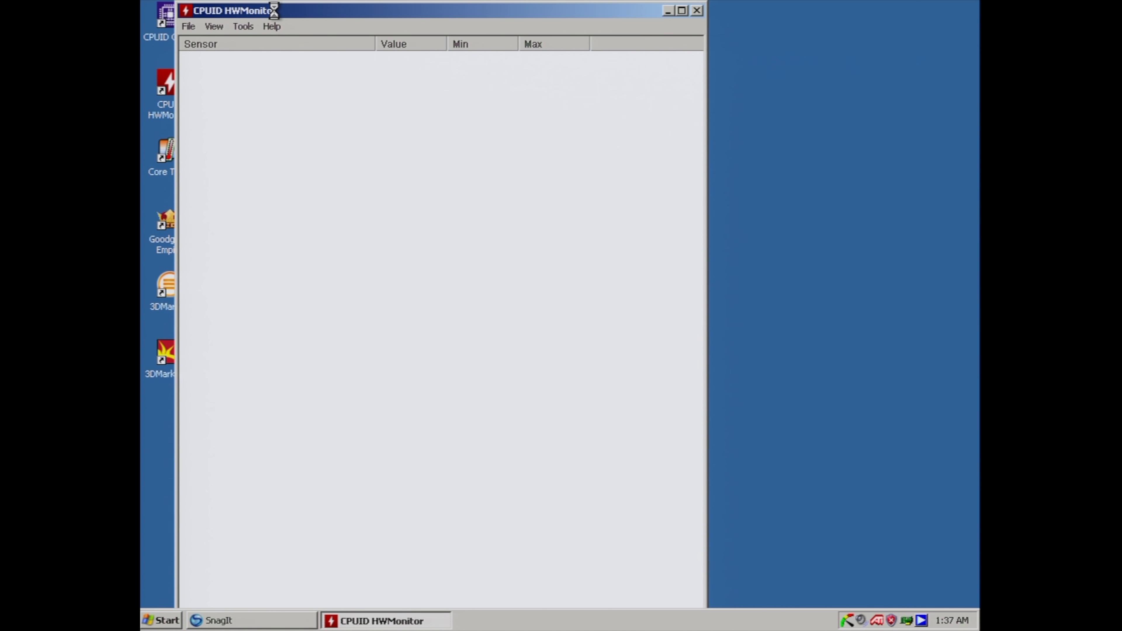
{"action": "left_click_drag", "start_coordinate": [275, 11], "coordinate": [492, 7]}
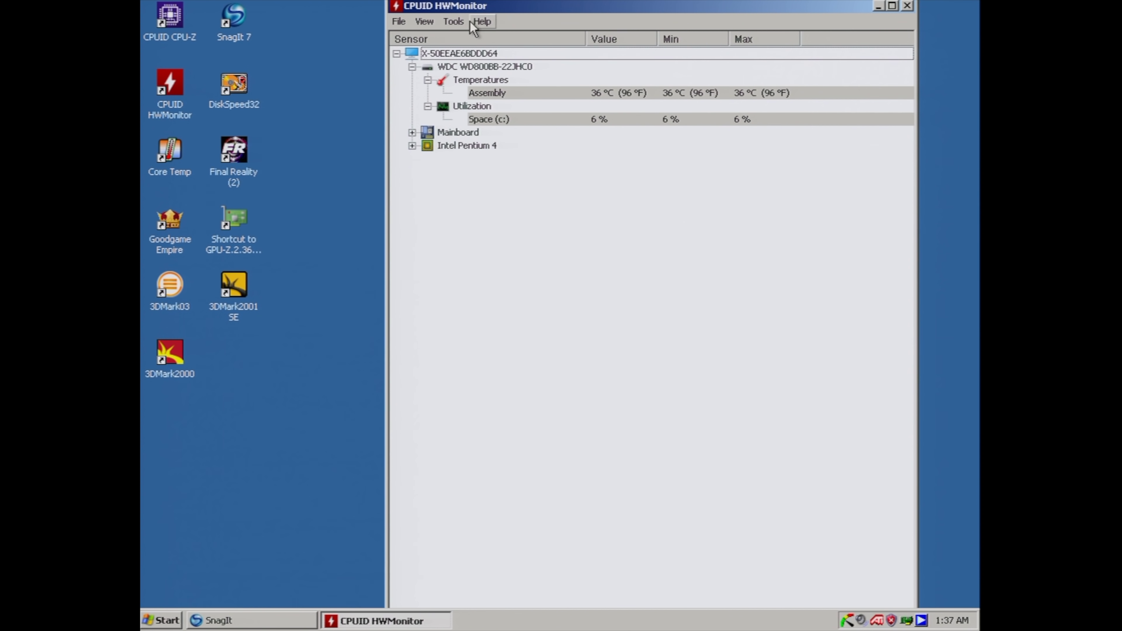
{"action": "left_click", "coordinate": [413, 146]}
{"action": "left_click", "coordinate": [413, 132]}
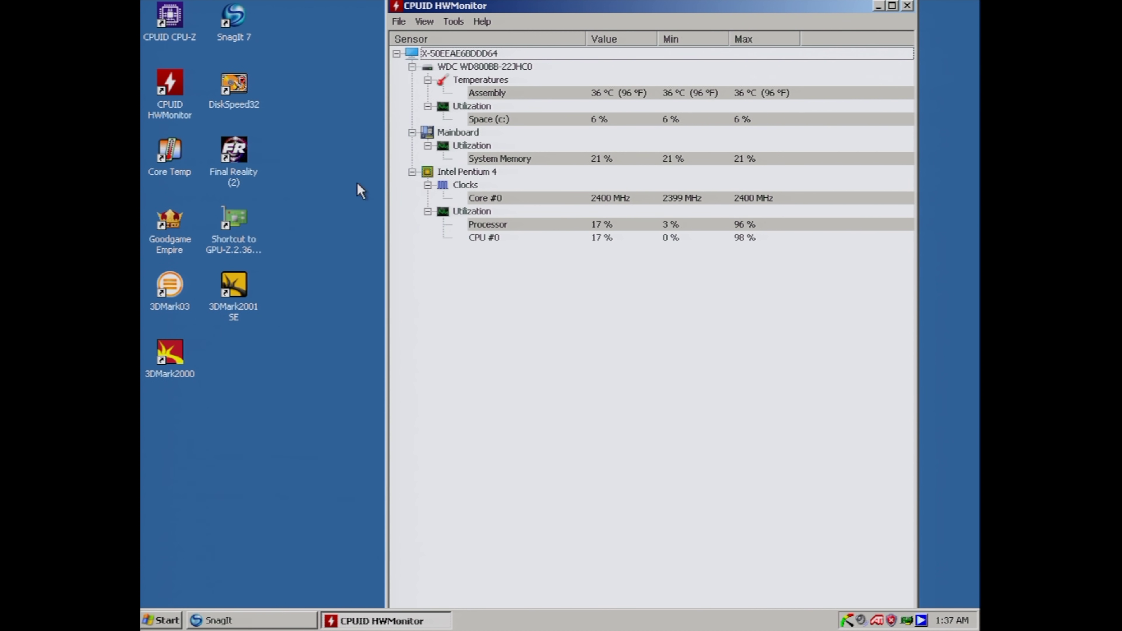
- Open Core Temp to check the processor's temperature readings, and close both Core Temp and HWMonitor
{"action": "double_click", "coordinate": [169, 153]}
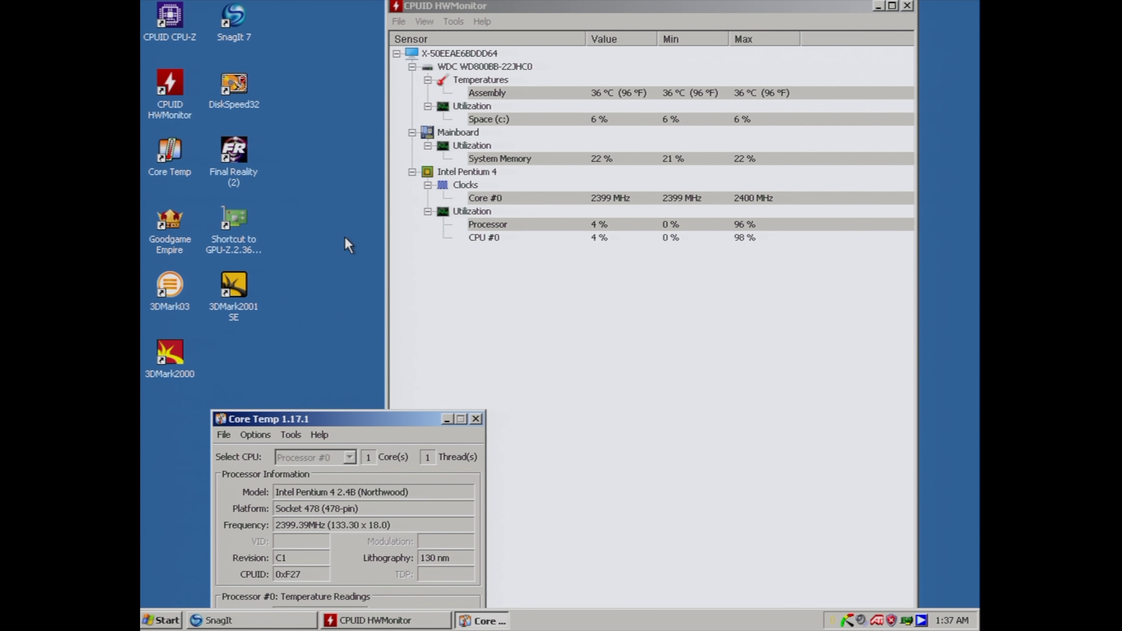
{"action": "left_click_drag", "start_coordinate": [306, 419], "coordinate": [551, 290]}
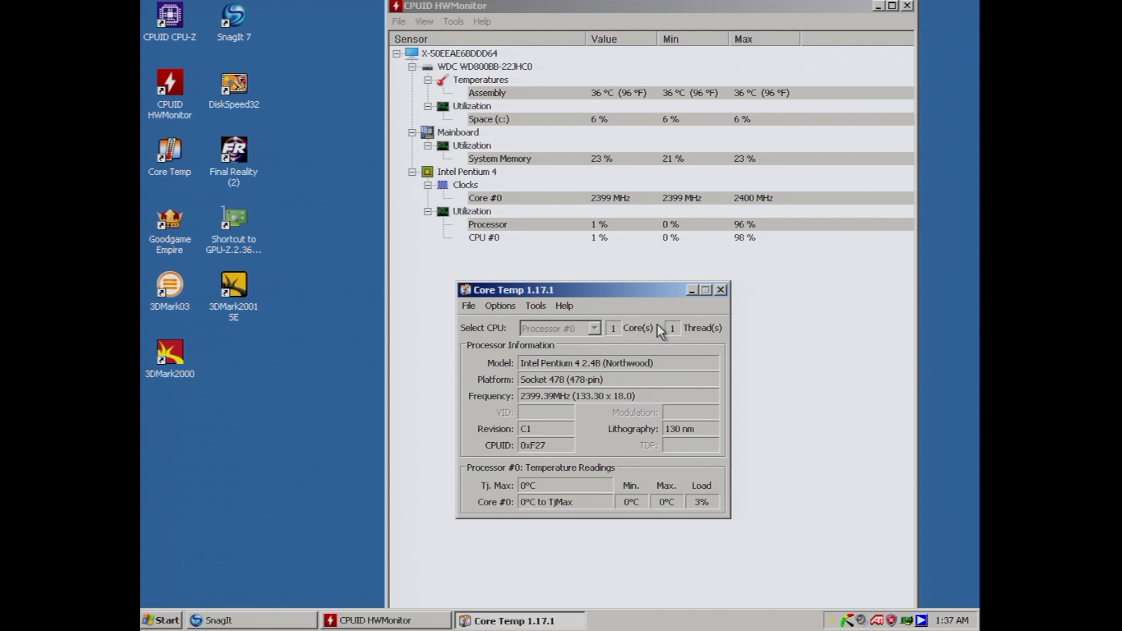
{"action": "left_click", "coordinate": [720, 290]}
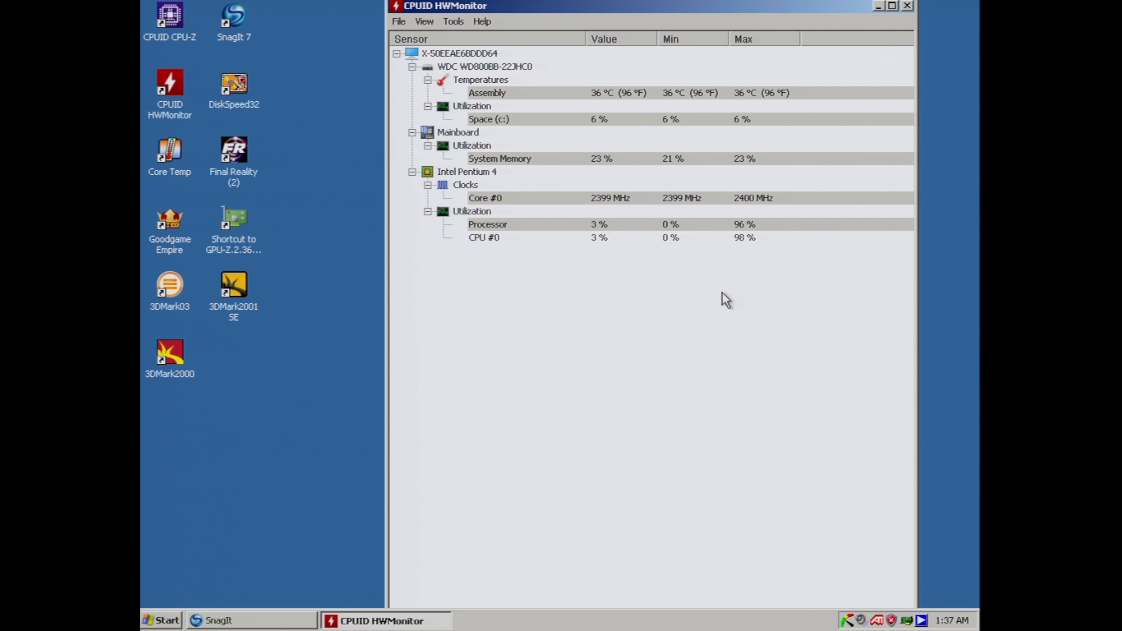
{"action": "left_click", "coordinate": [907, 5]}
- Launch Intel Active Monitor from its installed program group
{"action": "left_click", "coordinate": [162, 621]}
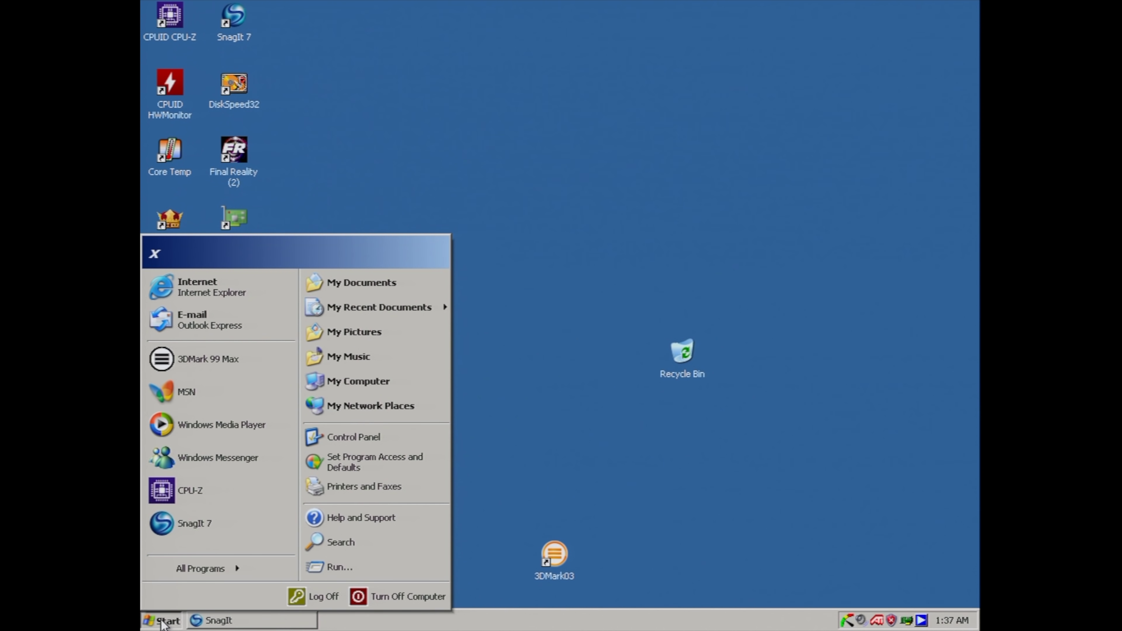
{"action": "mouse_move", "coordinate": [221, 575]}
{"action": "mouse_move", "coordinate": [309, 572]}
{"action": "mouse_move", "coordinate": [470, 572]}
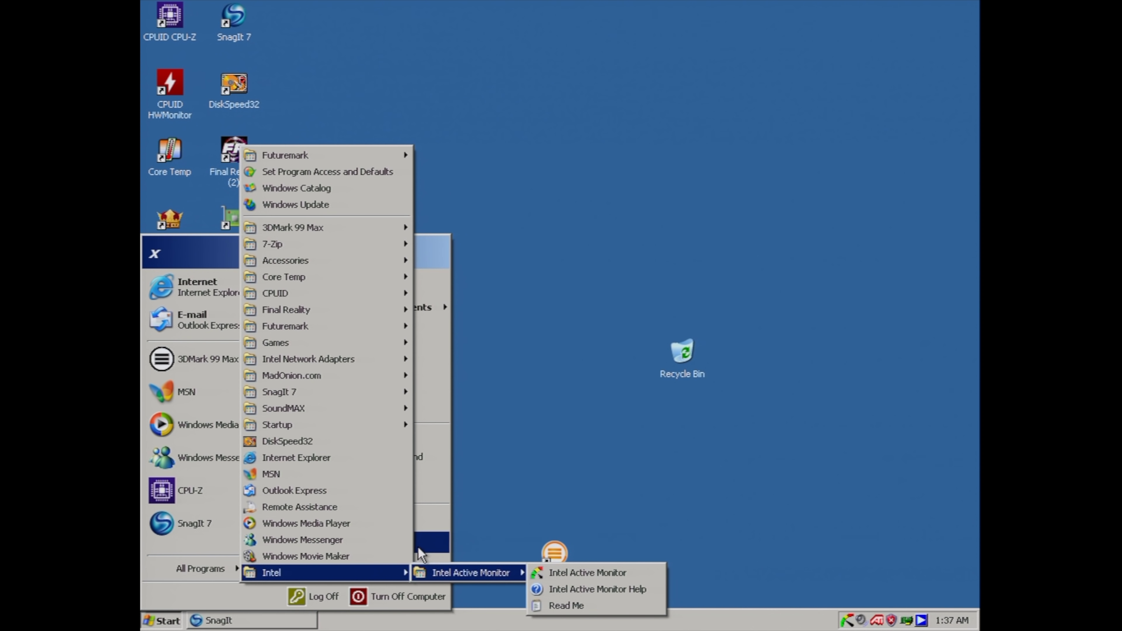
{"action": "left_click", "coordinate": [569, 573]}
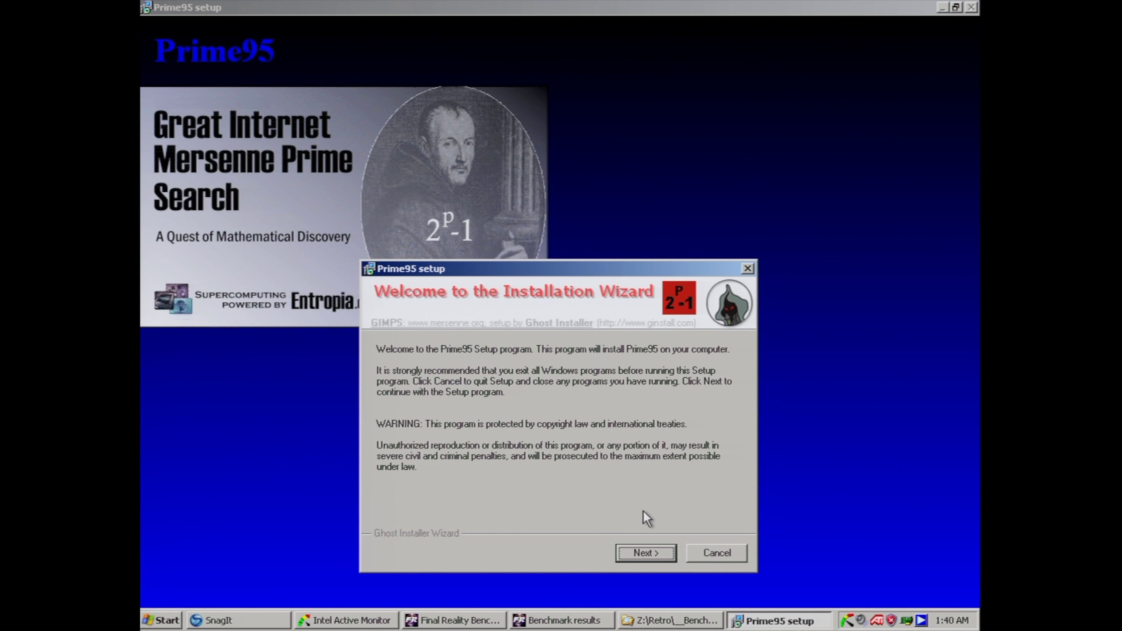
- Install Prime95 into C:\Program Files\Prime95 with the Prime95 program group
{"action": "left_click", "coordinate": [644, 554]}
{"action": "left_click", "coordinate": [548, 515]}
{"action": "left_click", "coordinate": [652, 555]}
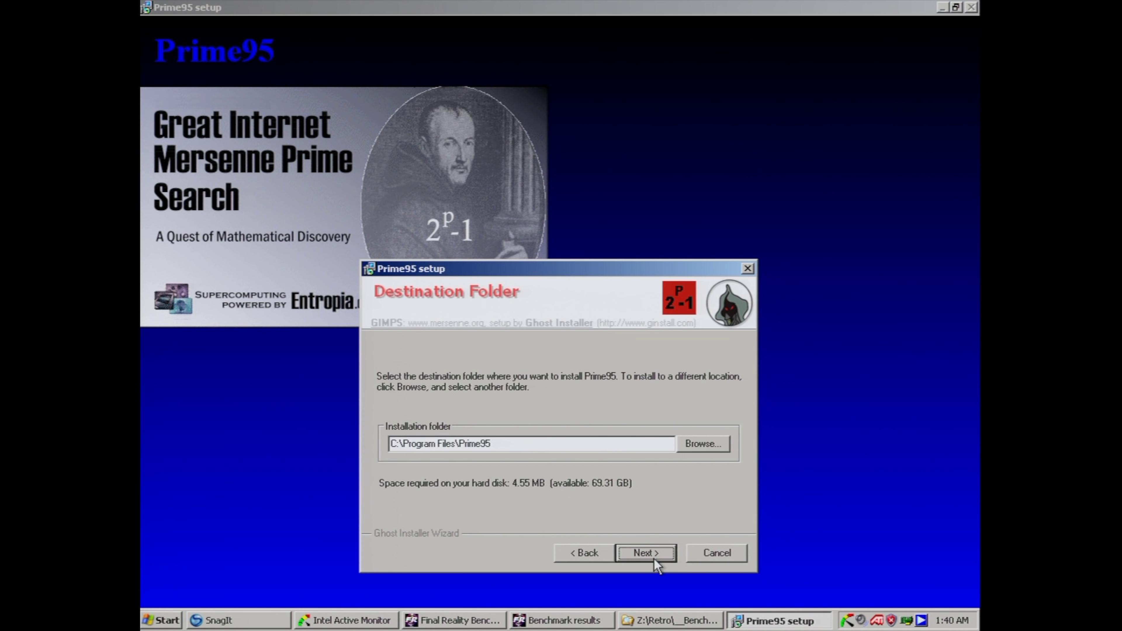
{"action": "left_click", "coordinate": [653, 557]}
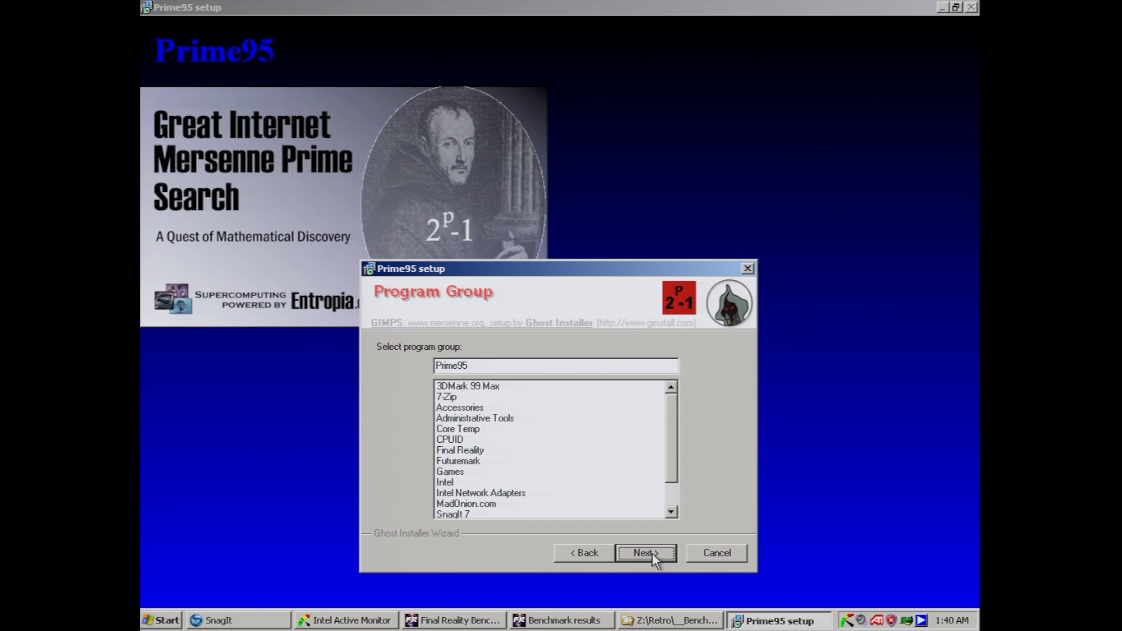
{"action": "left_click", "coordinate": [653, 557]}
{"action": "left_click", "coordinate": [654, 557]}
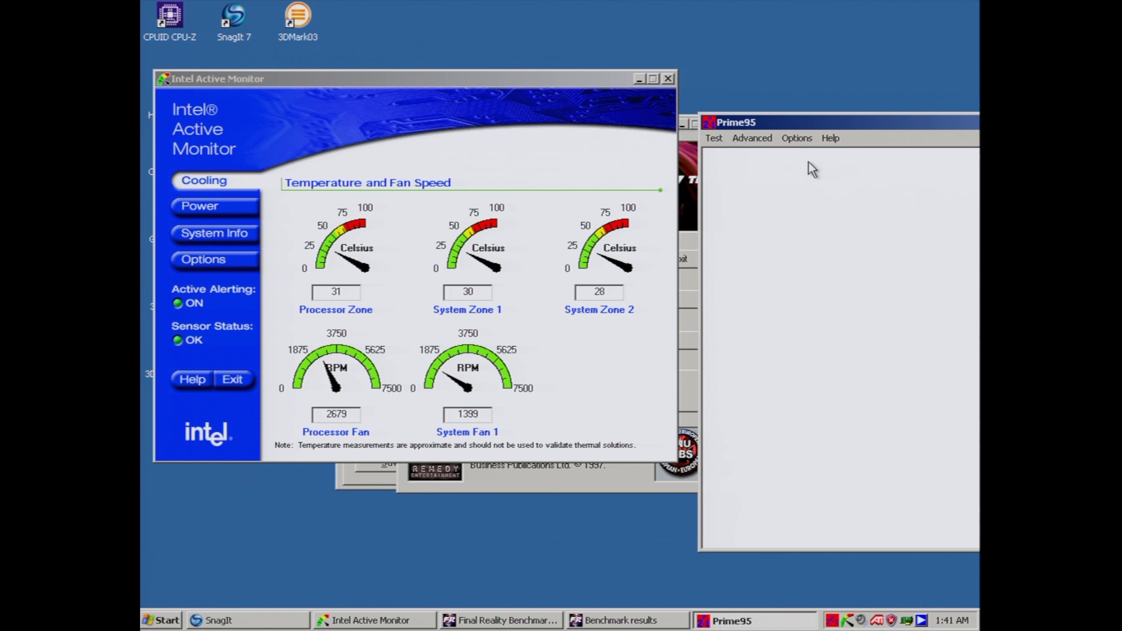
- Run a Blend torture test in Prime95, and place its window below Intel Active Monitor to watch the processor zone temperature
{"action": "left_click", "coordinate": [797, 138]}
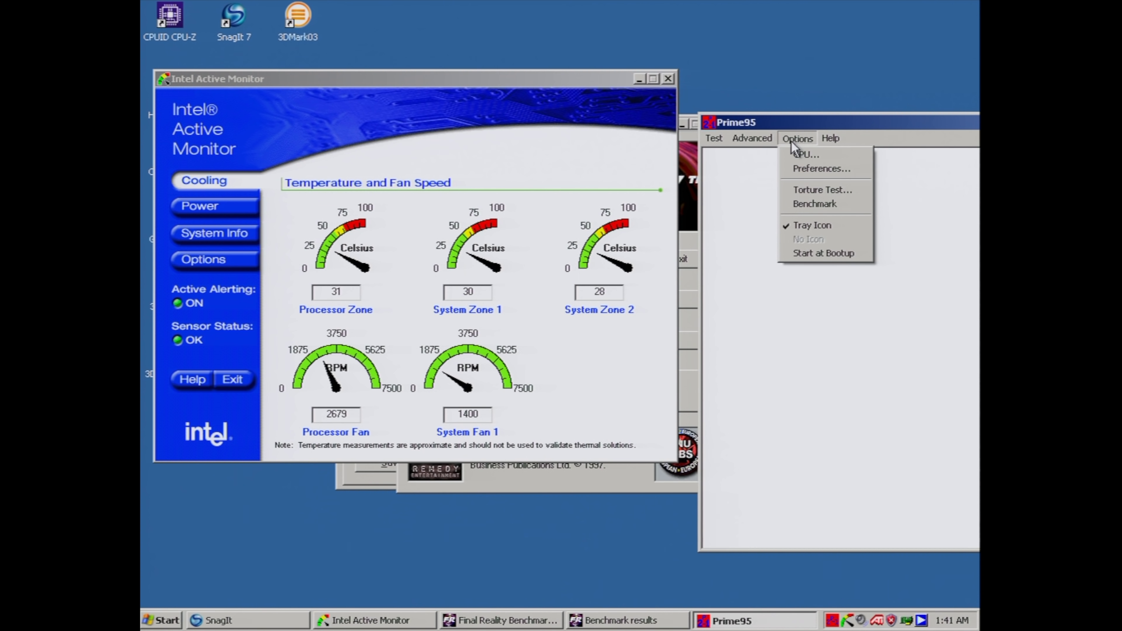
{"action": "left_click", "coordinate": [806, 191]}
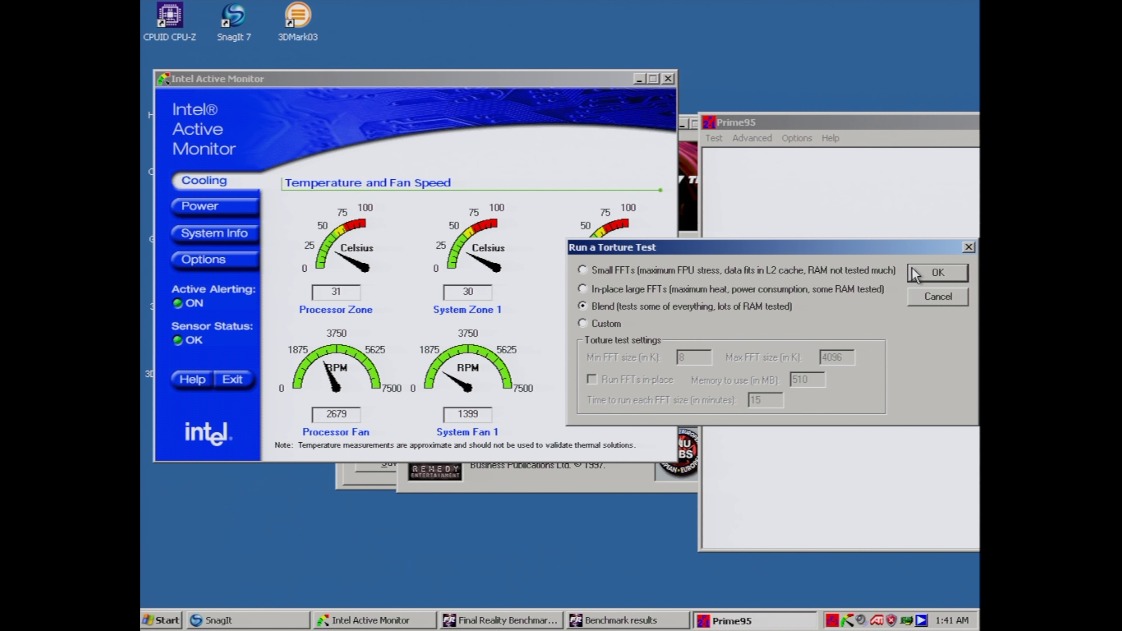
{"action": "left_click", "coordinate": [925, 271]}
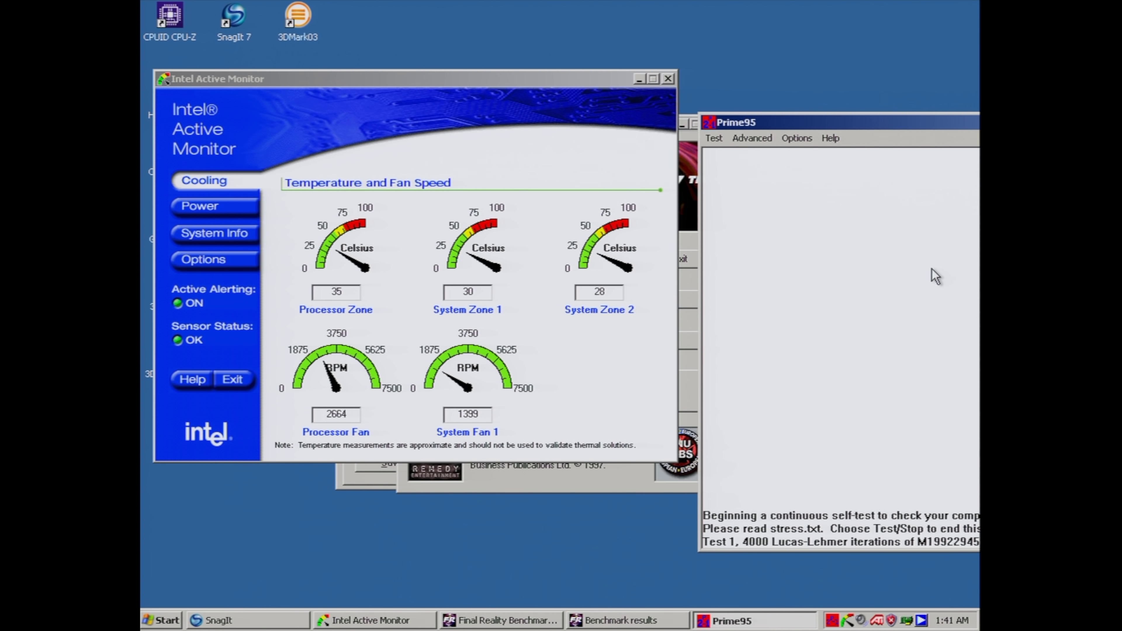
{"action": "left_click_drag", "start_coordinate": [752, 122], "coordinate": [211, 483]}
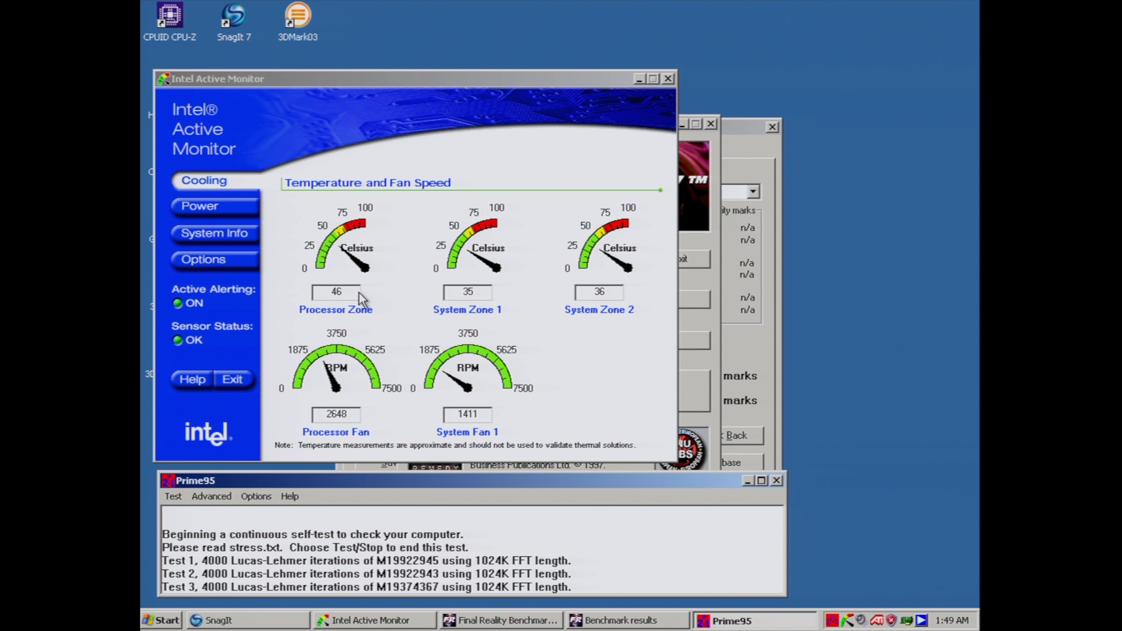
{"action": "left_click", "coordinate": [360, 294]}
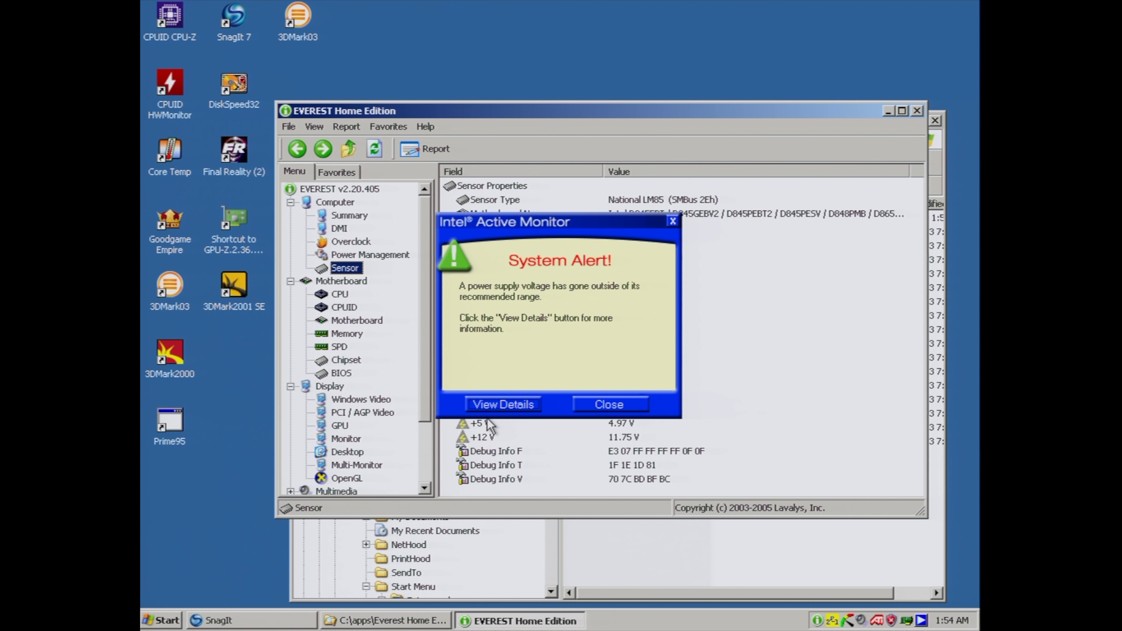
- View the alert history for the power supply voltage alert, and check the power supply voltages in Intel Active Monitor
{"action": "left_click", "coordinate": [504, 404]}
{"action": "key", "text": "Return"}
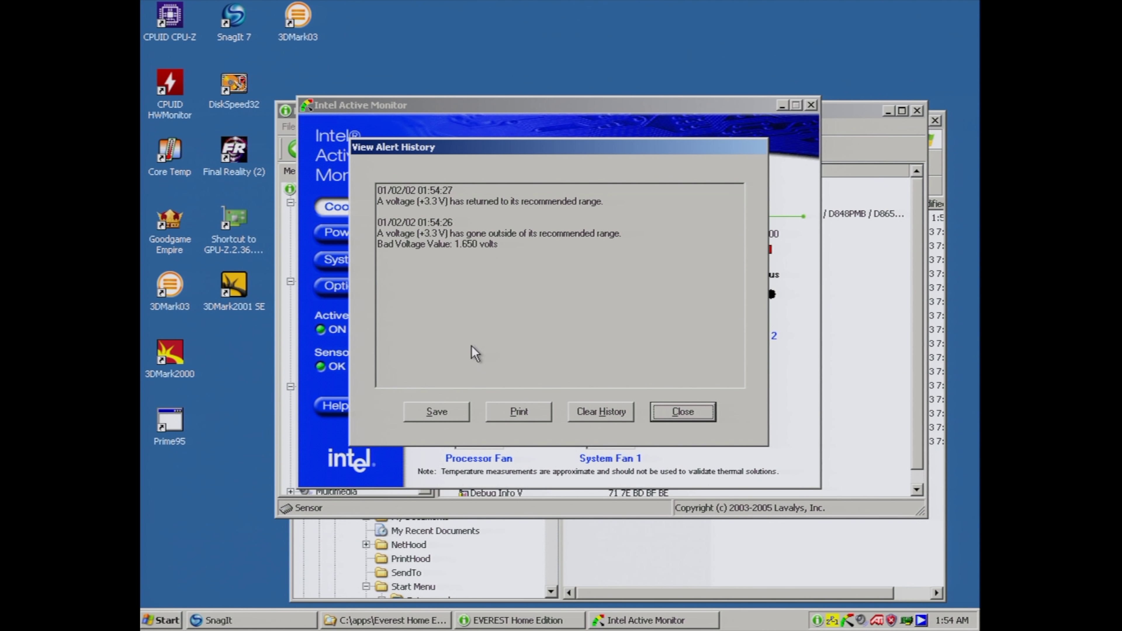
{"action": "left_click", "coordinate": [683, 411]}
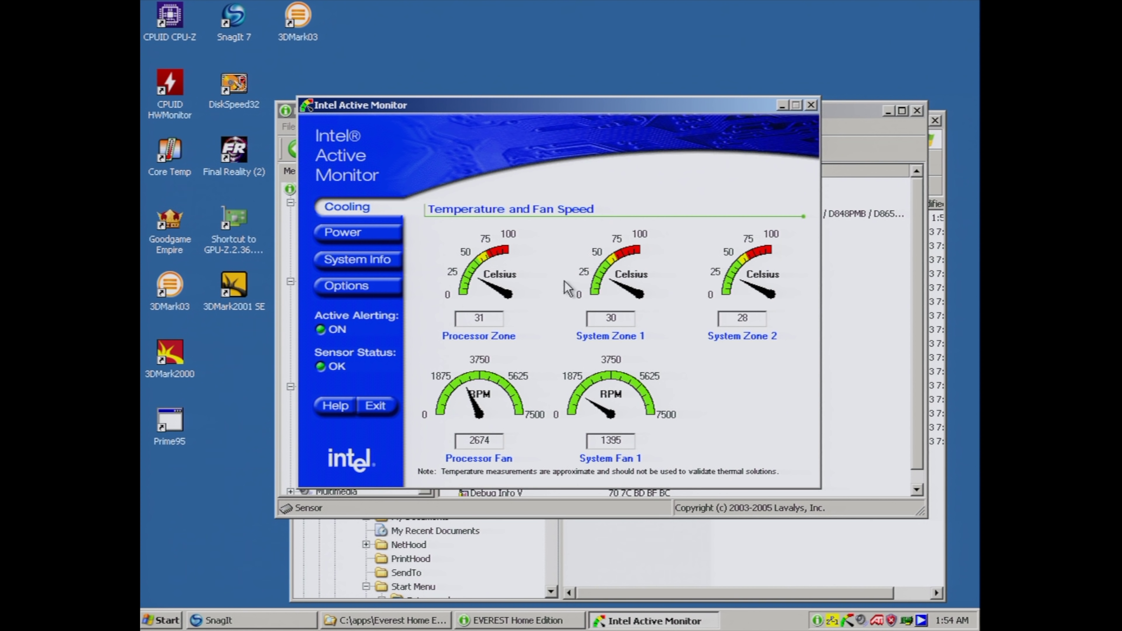
{"action": "left_click", "coordinate": [350, 235]}
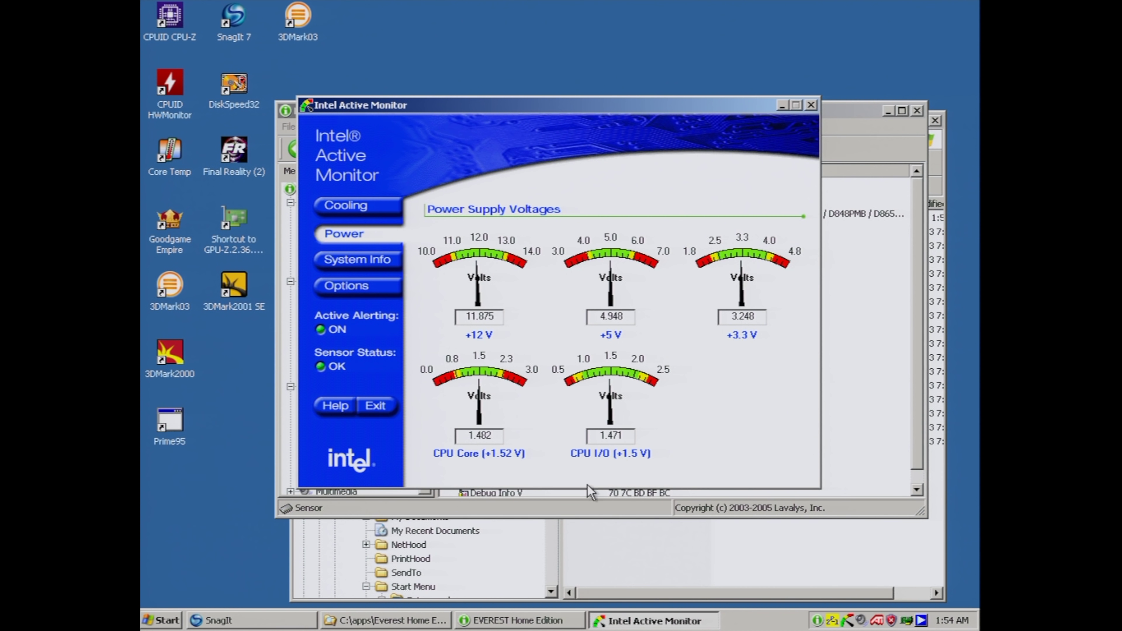
{"action": "left_click", "coordinate": [736, 513]}
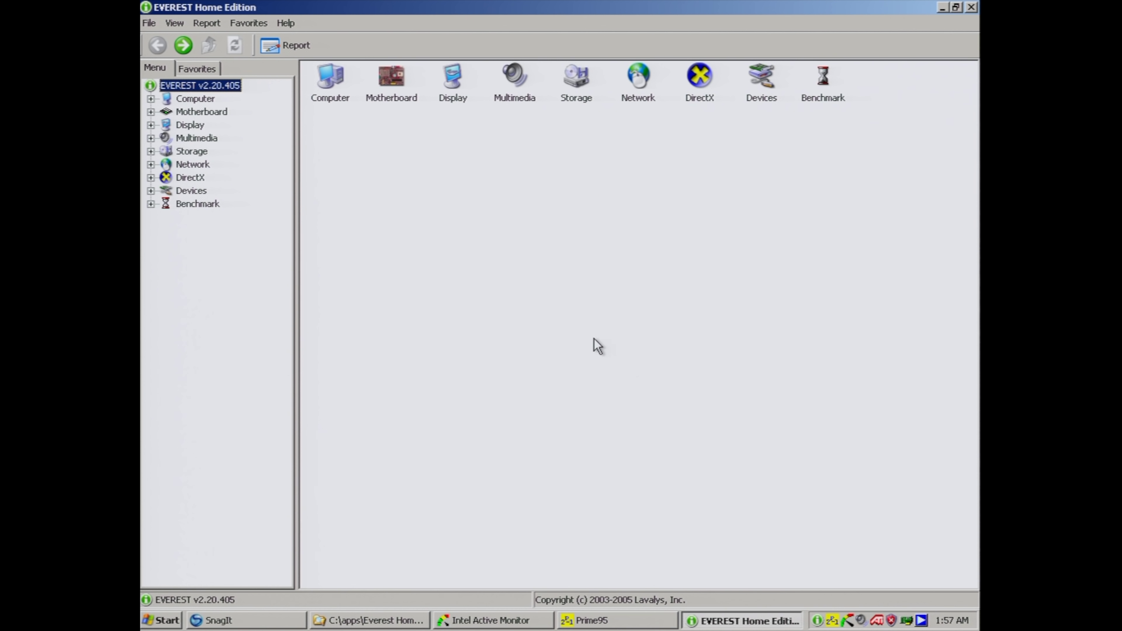
- Expand the Computer category in EVEREST Home Edition, and examine its Overclock and Sensor pages
{"action": "left_click", "coordinate": [151, 99]}
{"action": "left_click", "coordinate": [226, 113]}
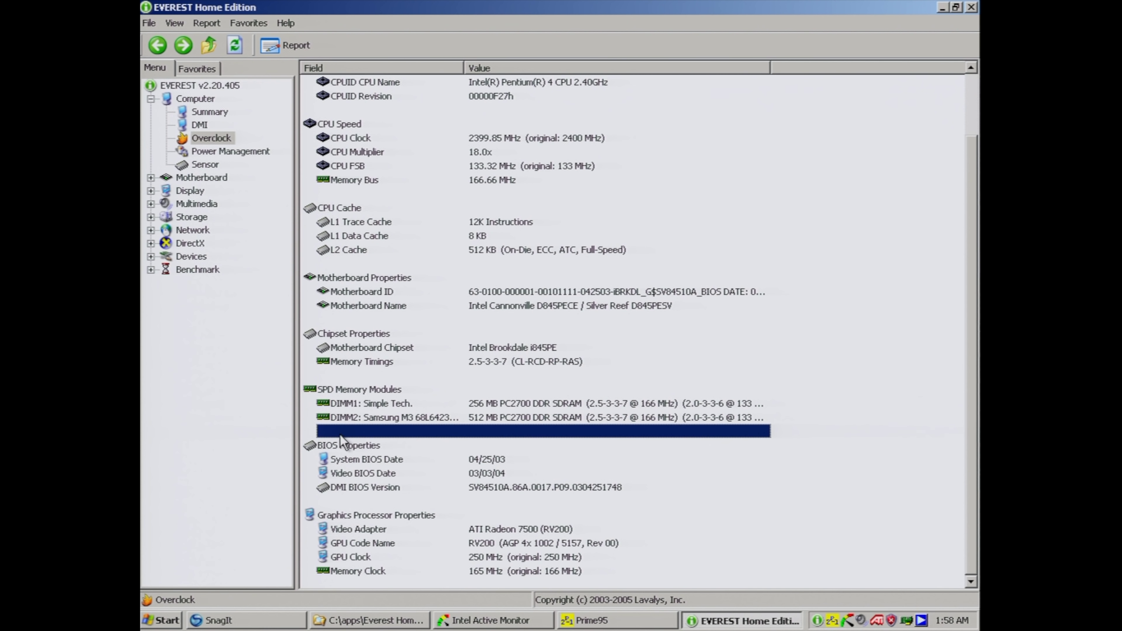
{"action": "key", "text": "shift+Tab"}
{"action": "key", "text": "Down"}
{"action": "key", "text": "Down"}
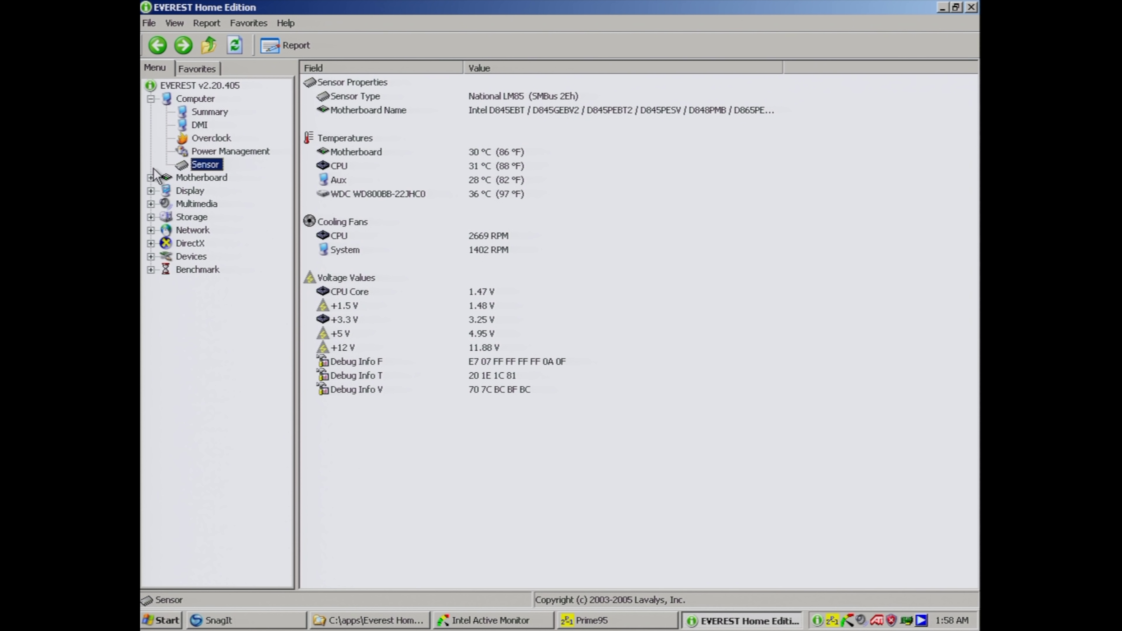
- Expand the Motherboard category in EVEREST, and view the CPU and CPUID details
{"action": "left_click", "coordinate": [151, 178]}
{"action": "left_click", "coordinate": [196, 179]}
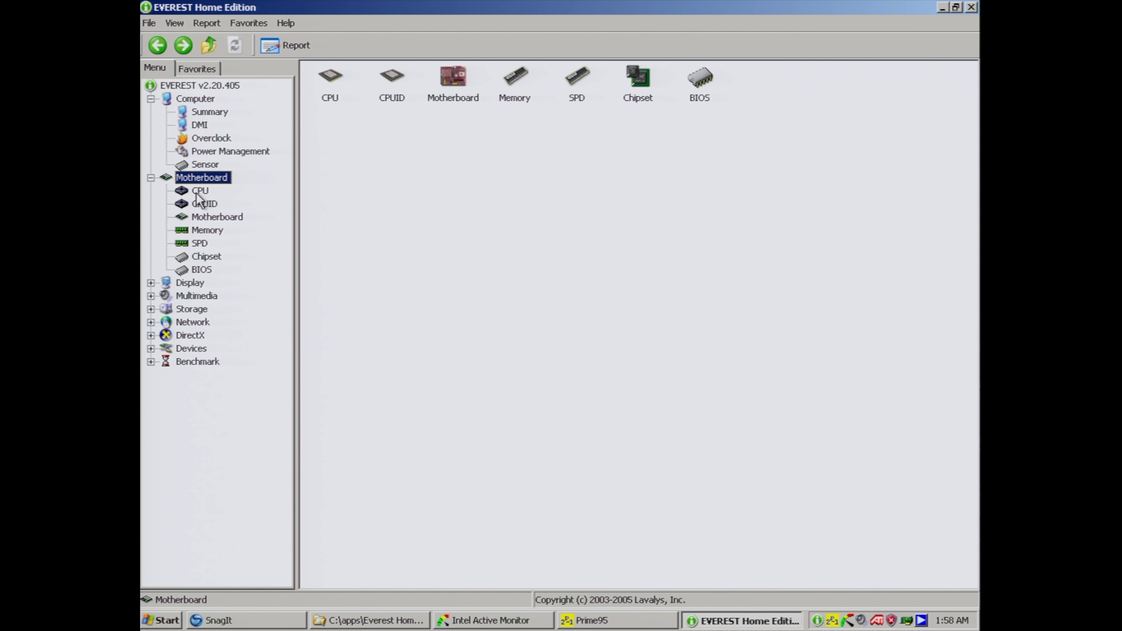
{"action": "left_click", "coordinate": [198, 191]}
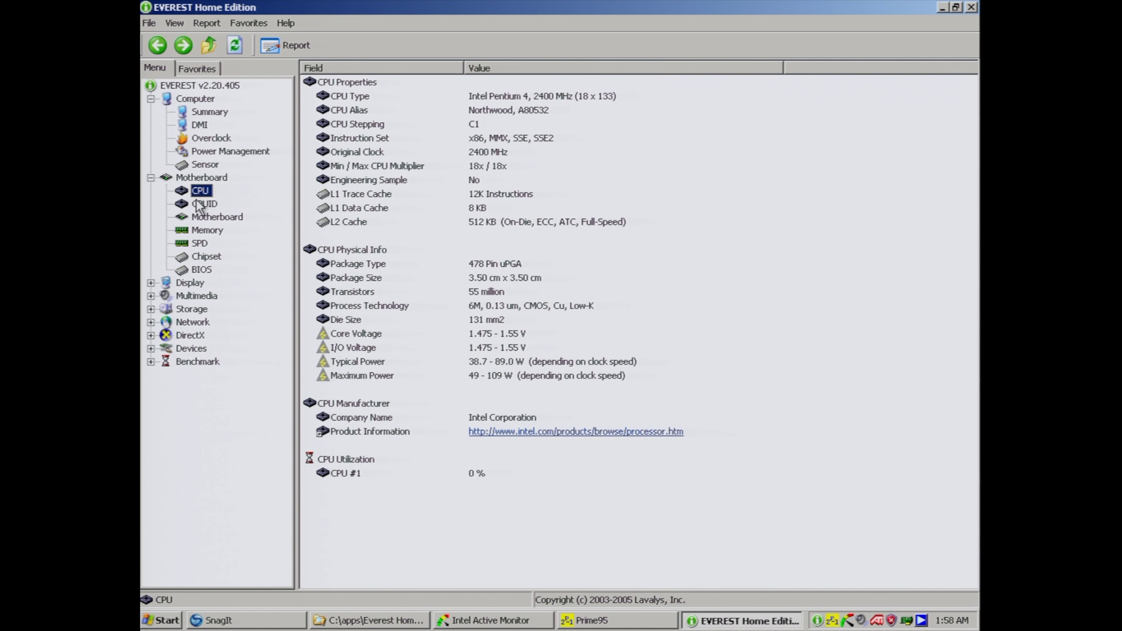
{"action": "left_click", "coordinate": [199, 205]}
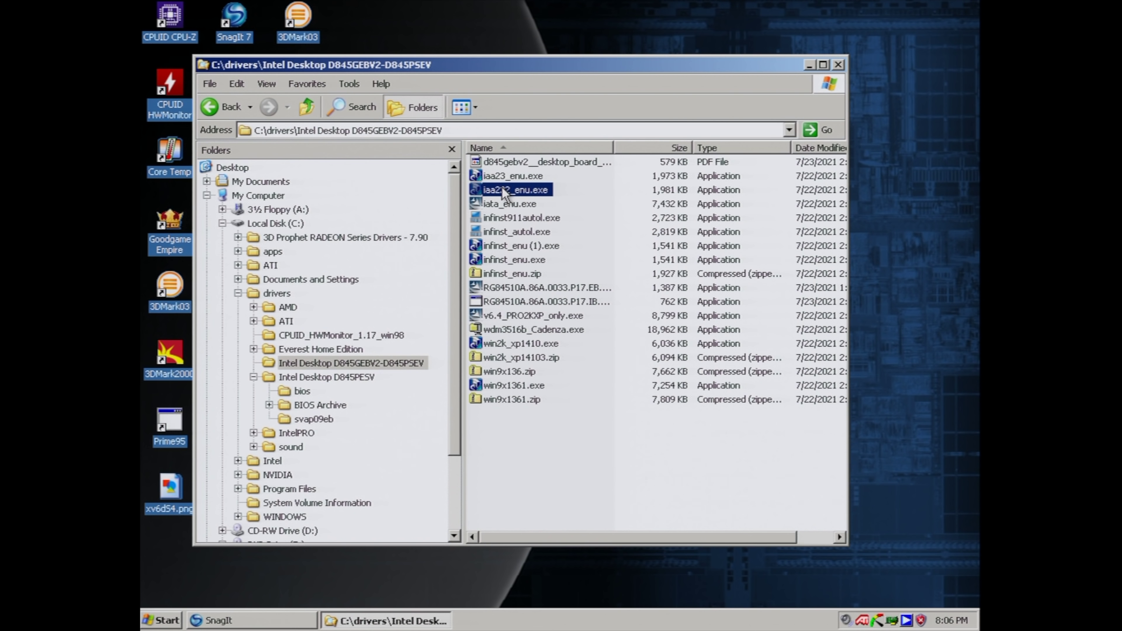
- Install Intel Application Accelerator from iaa222_enu.exe with the default program folder, and restart the computer
{"action": "double_click", "coordinate": [504, 189]}
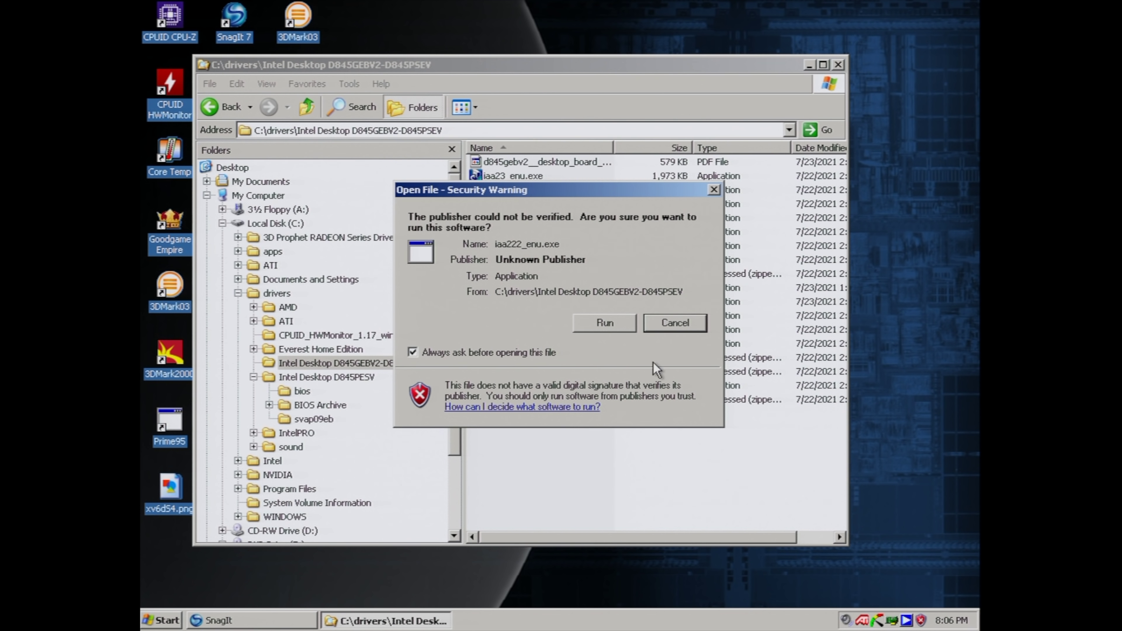
{"action": "left_click", "coordinate": [584, 323]}
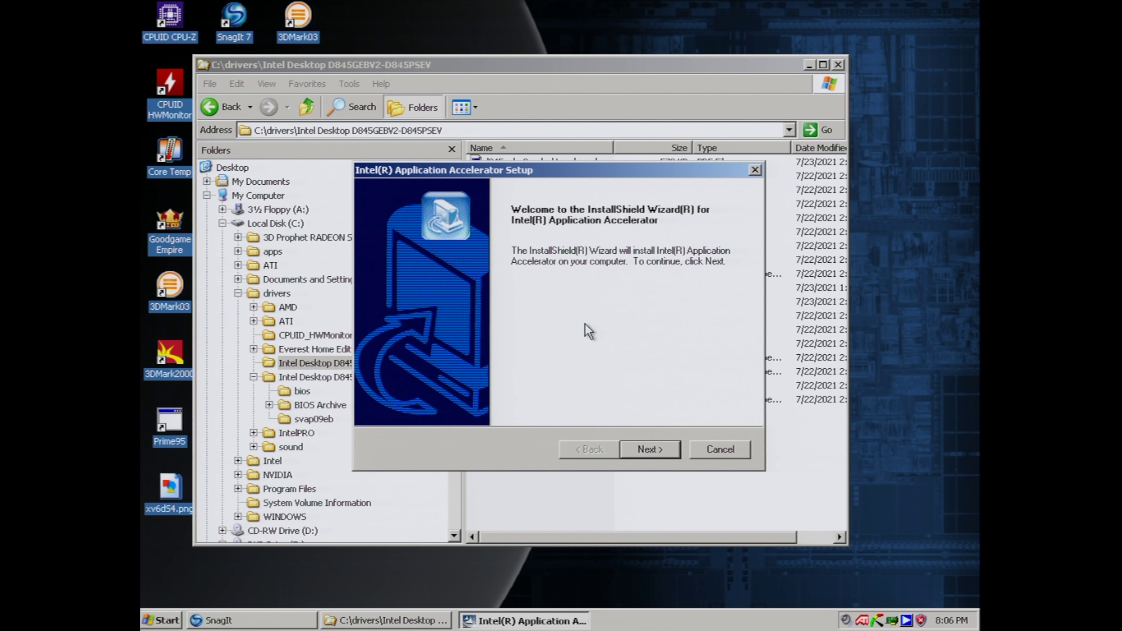
{"action": "left_click", "coordinate": [646, 449]}
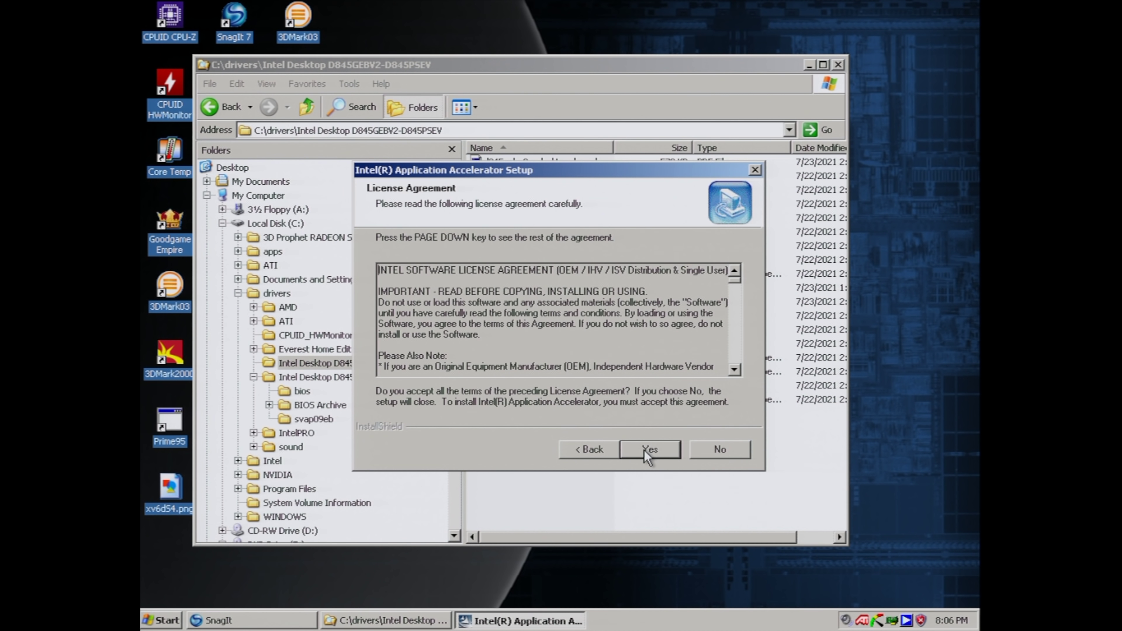
{"action": "left_click", "coordinate": [644, 449]}
{"action": "left_click", "coordinate": [643, 450]}
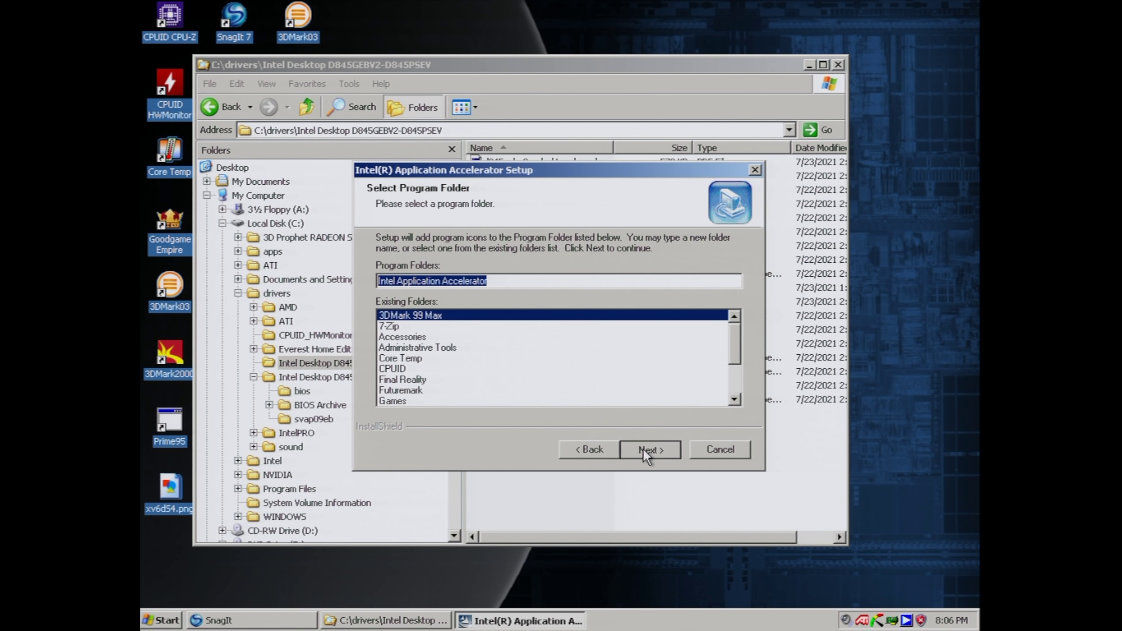
{"action": "left_click", "coordinate": [644, 450]}
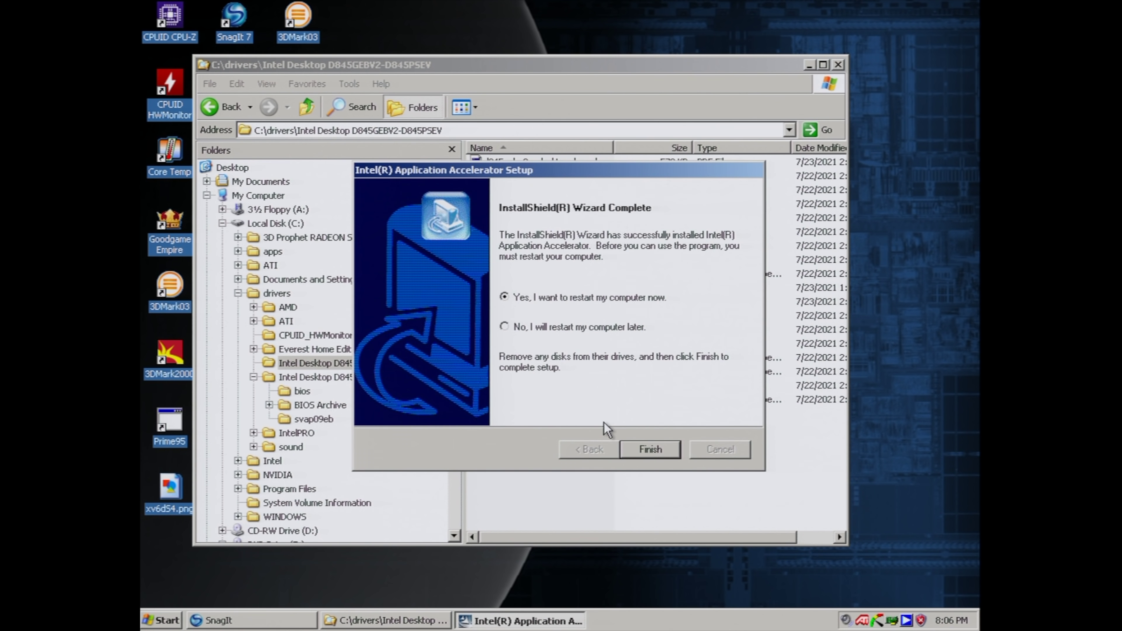
{"action": "key", "text": "Return"}
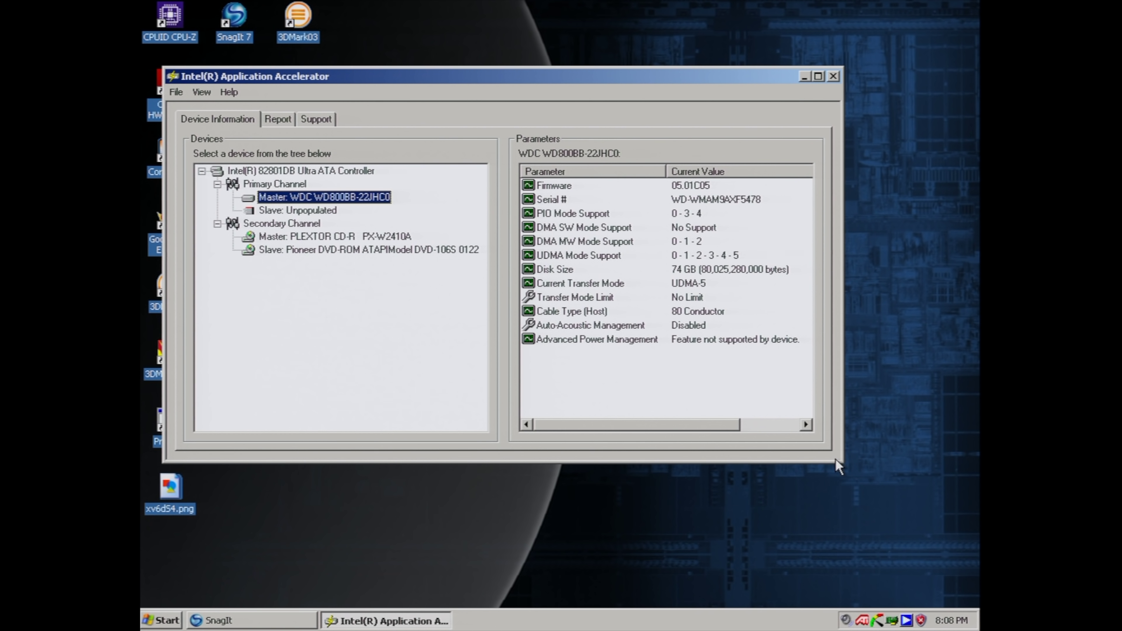
- Enlarge the Intel Application Accelerator window to examine the primary master drive's parameters
{"action": "left_click_drag", "start_coordinate": [842, 462], "coordinate": [934, 528]}
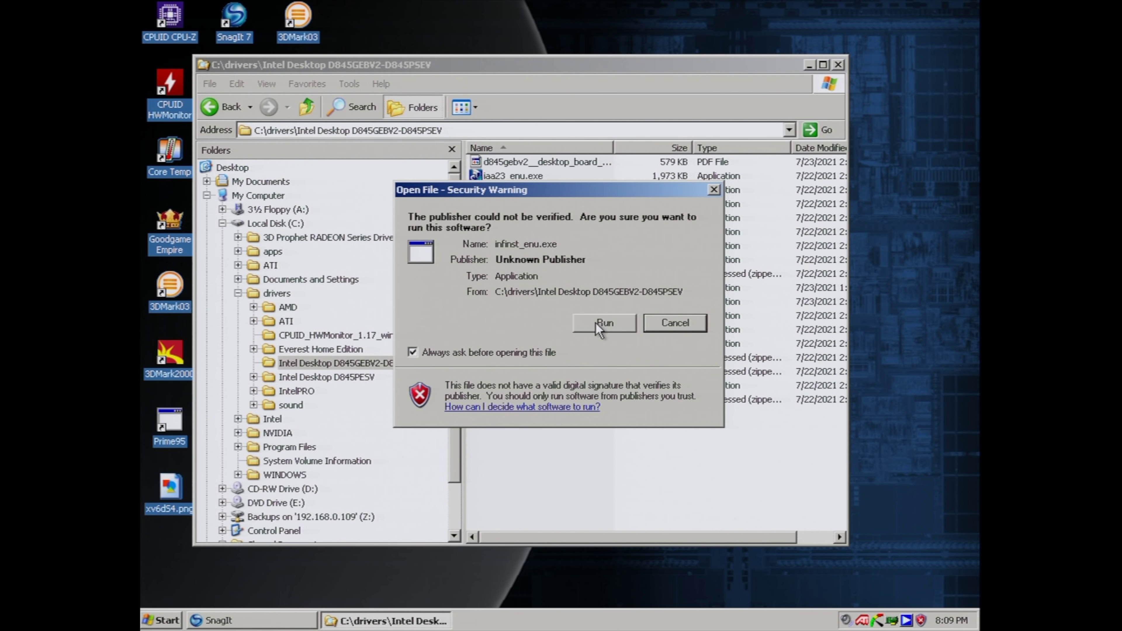
- Run infinst_enu.exe and install the Intel Chipset Software Installation Utility
{"action": "left_click", "coordinate": [595, 322]}
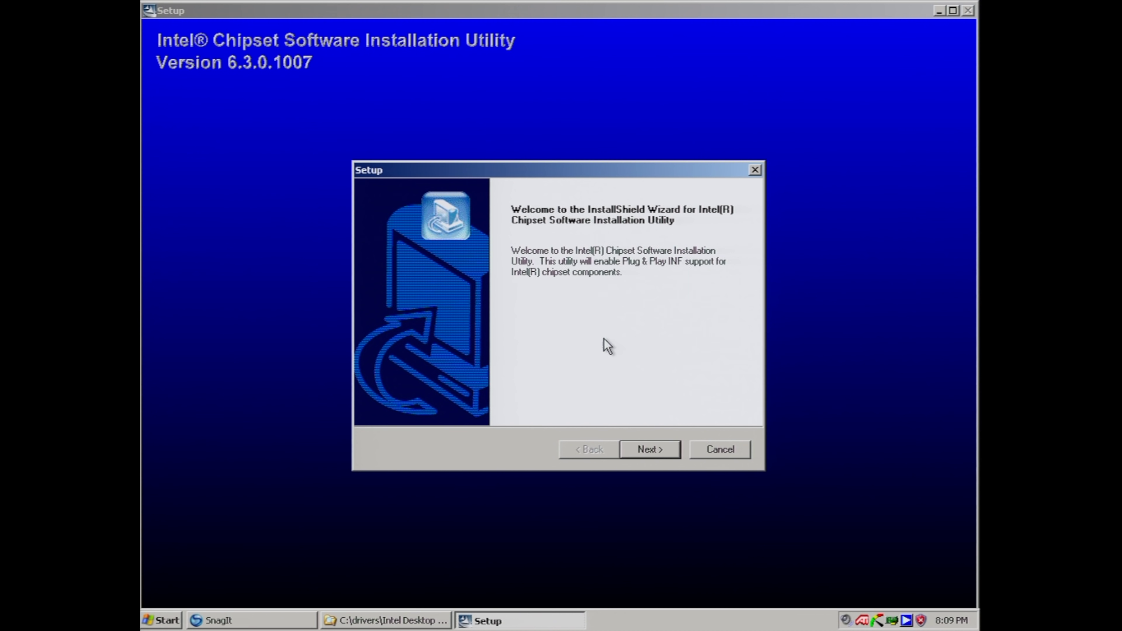
{"action": "left_click", "coordinate": [648, 449]}
{"action": "left_click", "coordinate": [650, 450]}
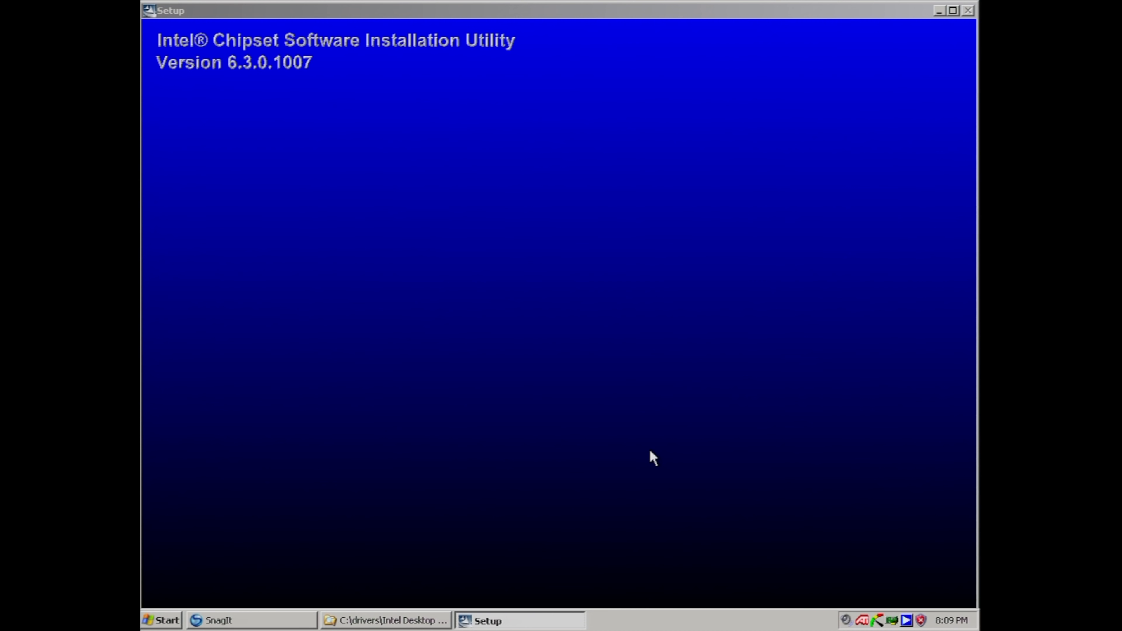
{"action": "left_click", "coordinate": [647, 451]}
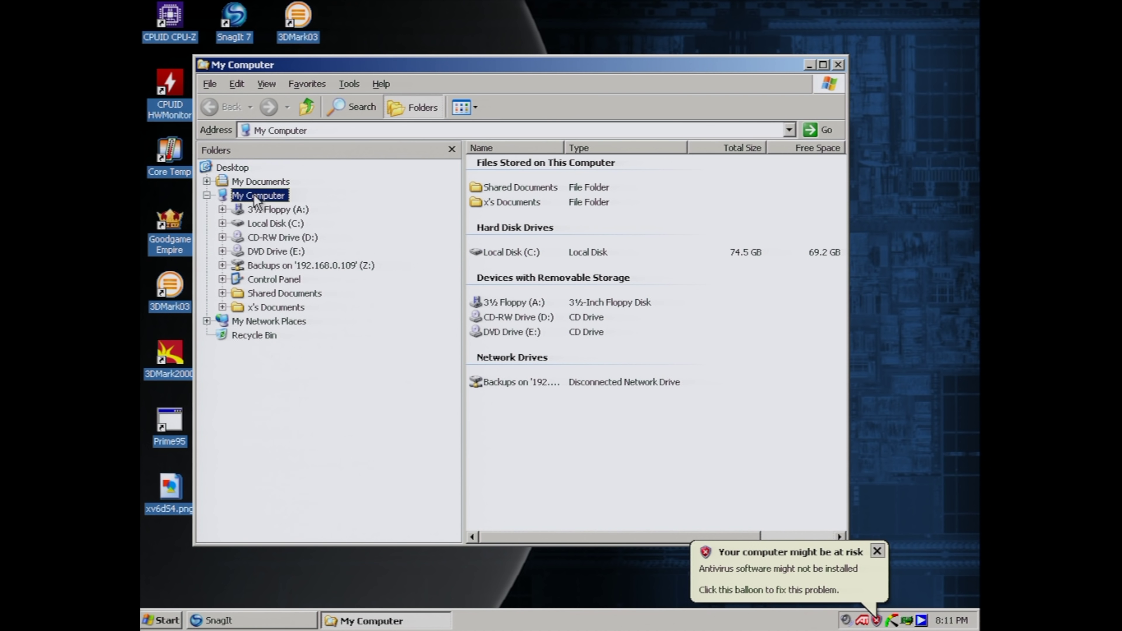
- Open Device Manager from the computer's system properties, and examine the Universal Serial Bus controllers and System devices
{"action": "right_click", "coordinate": [260, 196]}
{"action": "left_click", "coordinate": [347, 358]}
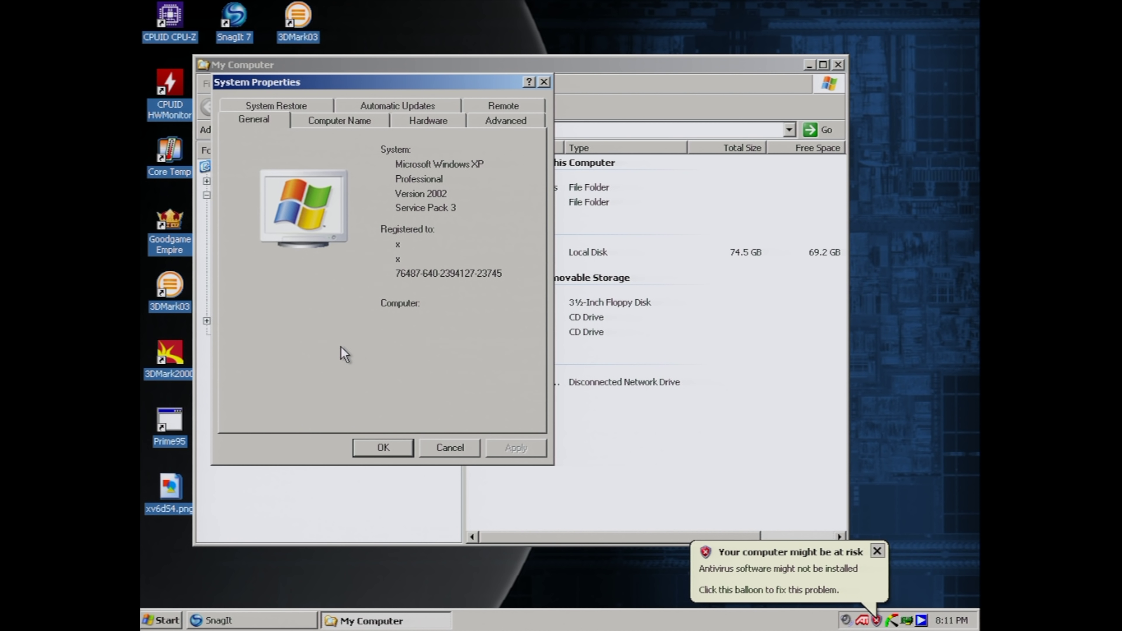
{"action": "left_click", "coordinate": [438, 125]}
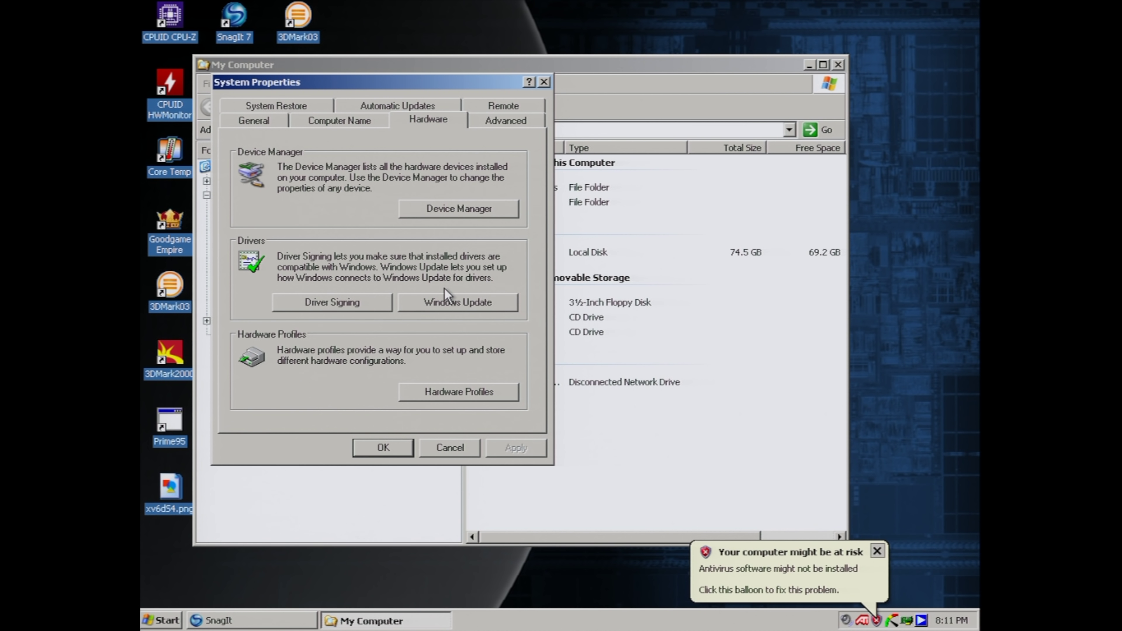
{"action": "left_click", "coordinate": [440, 218]}
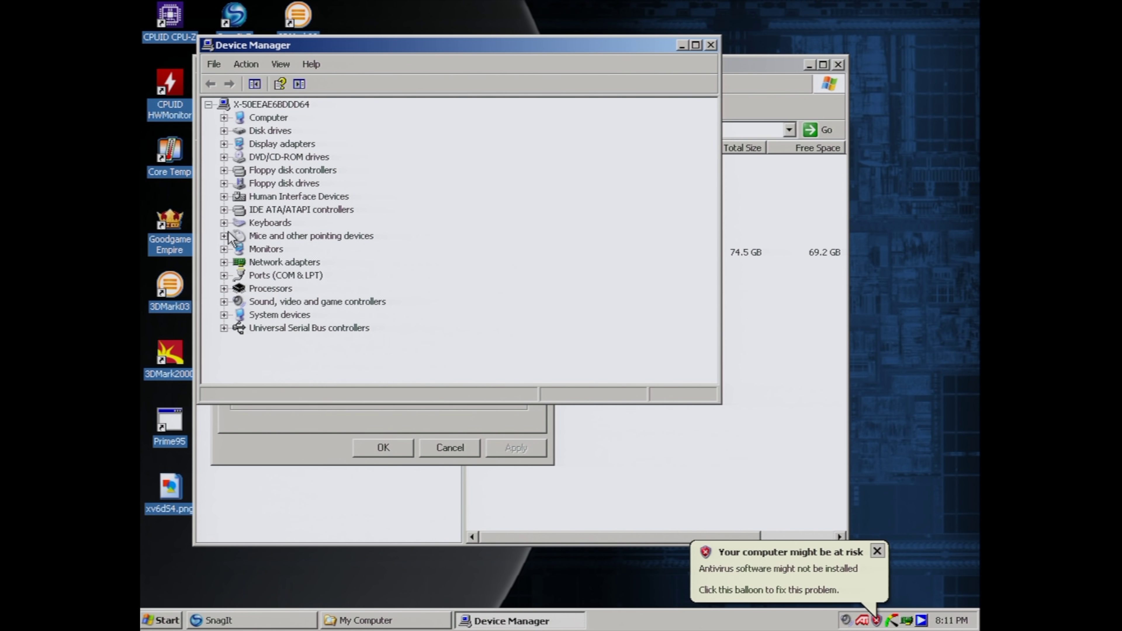
{"action": "left_click", "coordinate": [224, 327]}
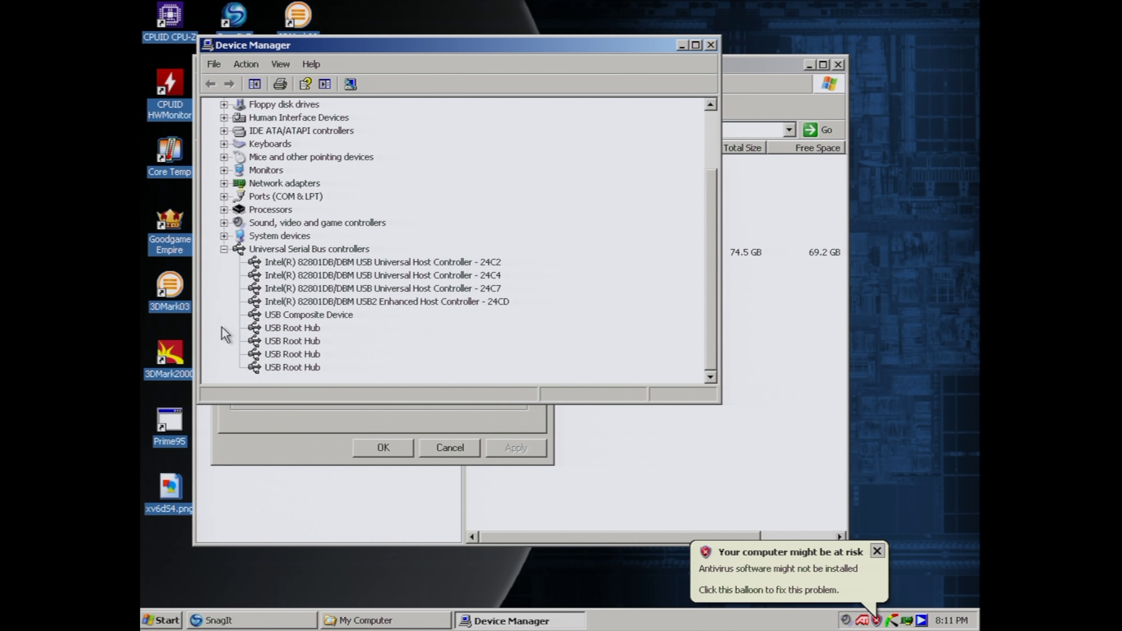
{"action": "left_click", "coordinate": [224, 235]}
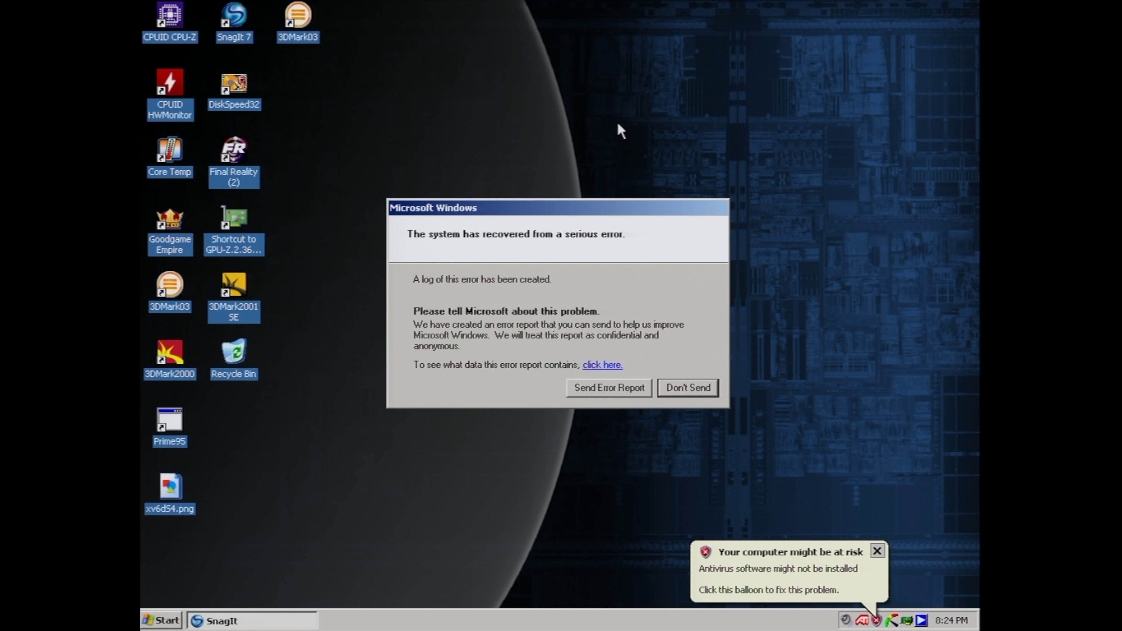
- View the contents of the Windows serious error report, and dismiss it without sending
{"action": "left_click", "coordinate": [603, 365]}
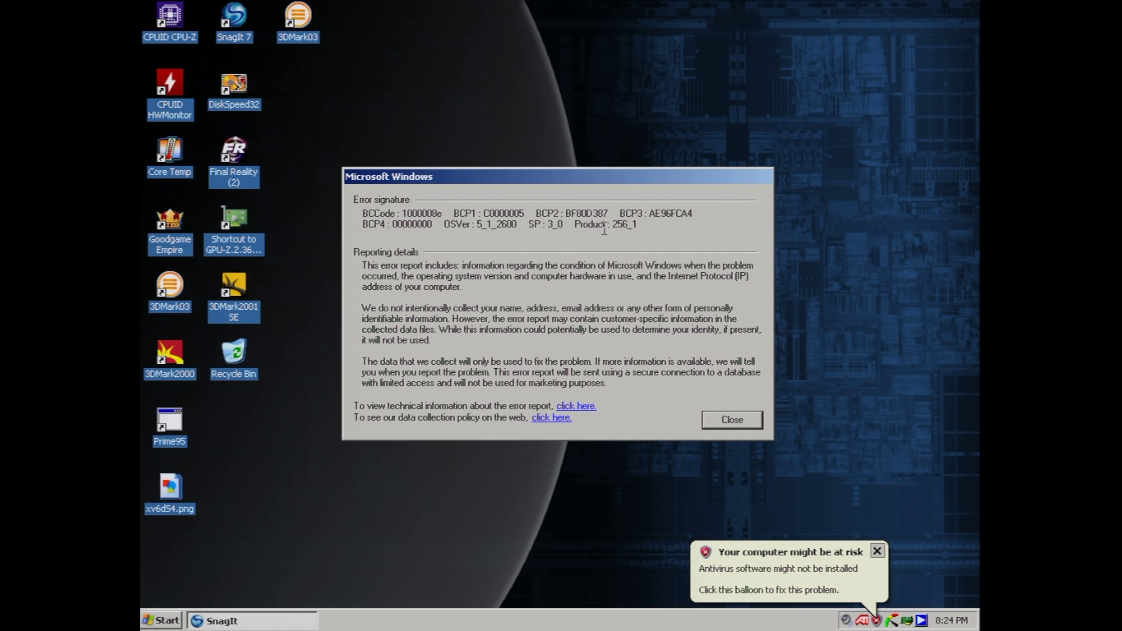
{"action": "left_click", "coordinate": [728, 418]}
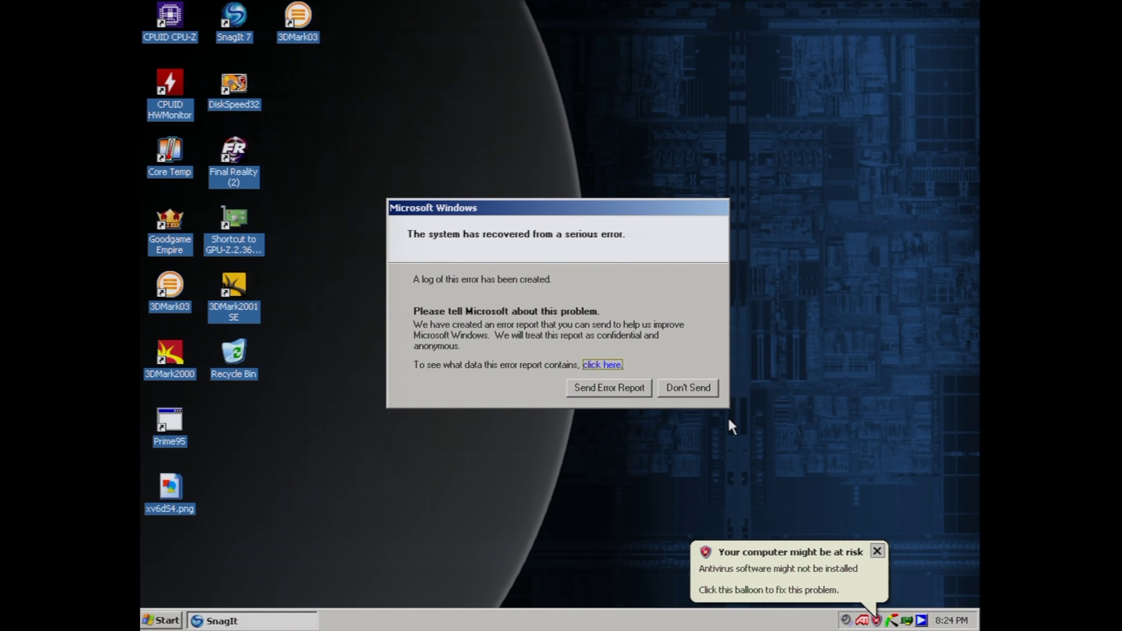
{"action": "left_click", "coordinate": [683, 390]}
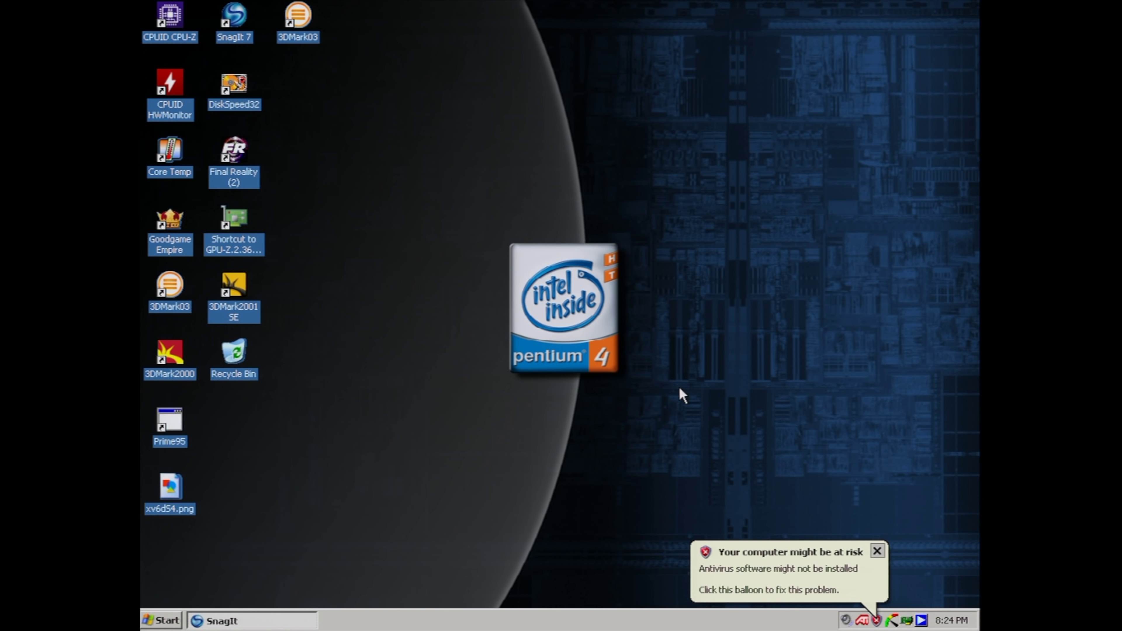
- Open a file explorer window and browse to Local Disk (C:)
{"action": "key", "text": "super+e"}
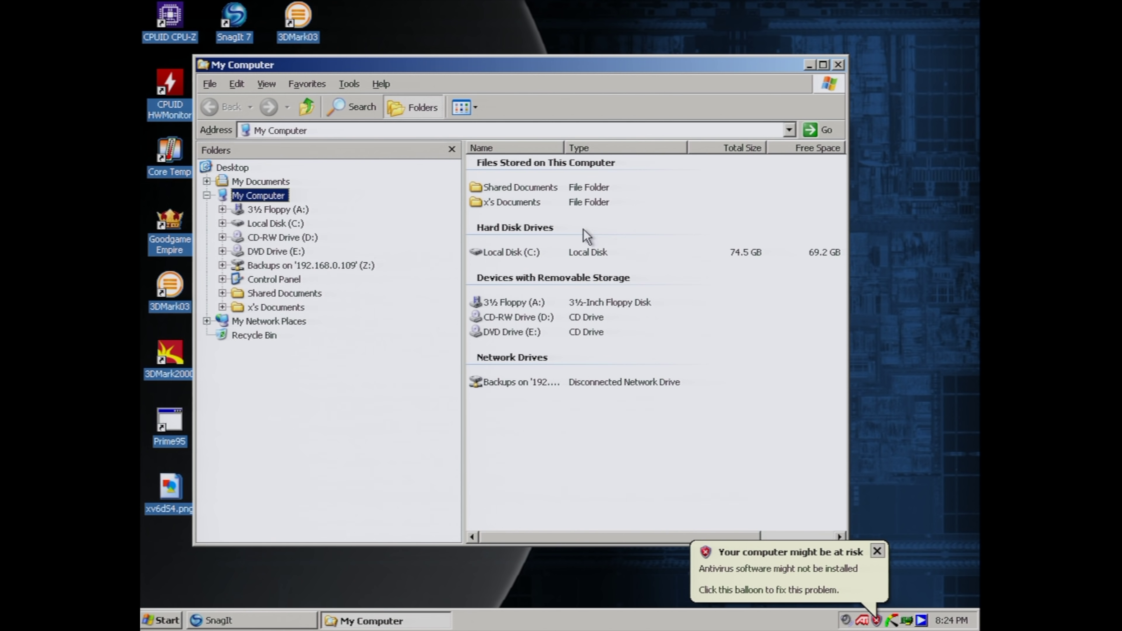
{"action": "double_click", "coordinate": [498, 253]}
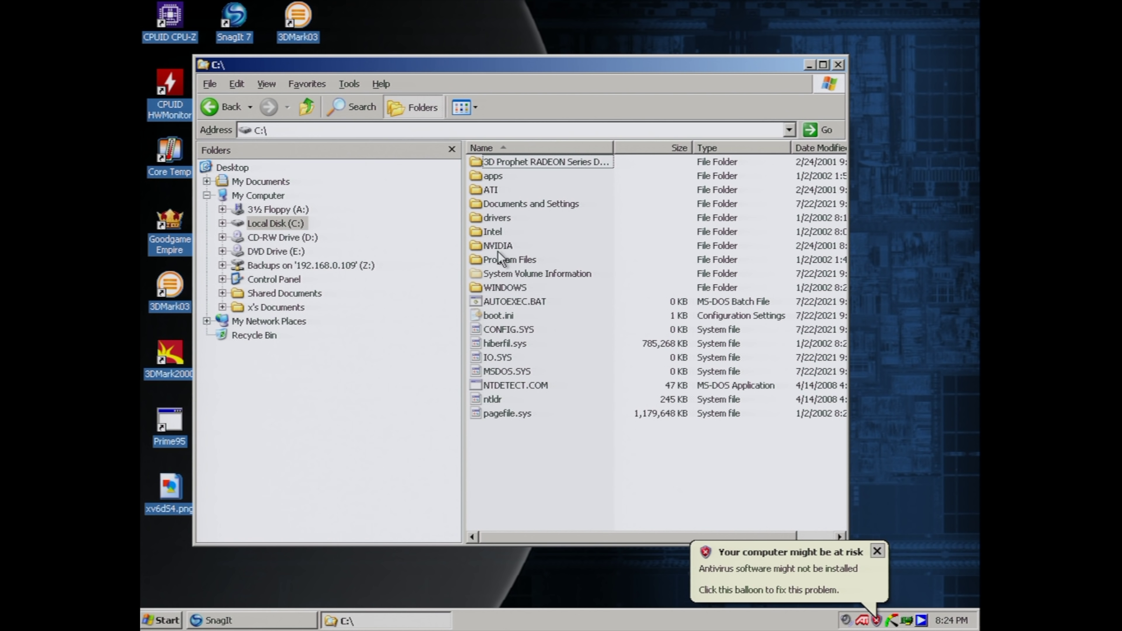